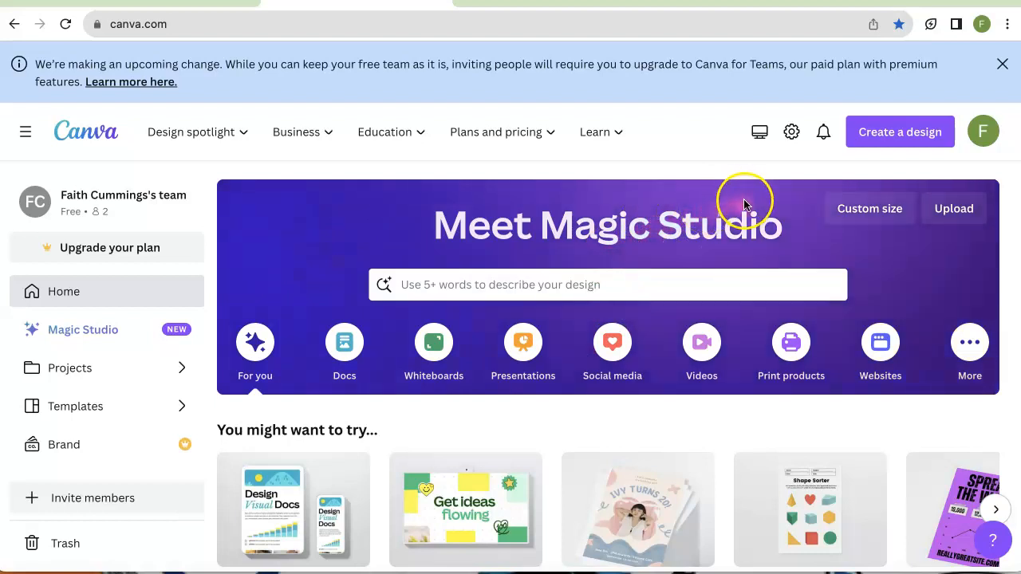
Look through the suggested design types available for creating a new design
{"action": "left_click", "coordinate": [886, 136]}
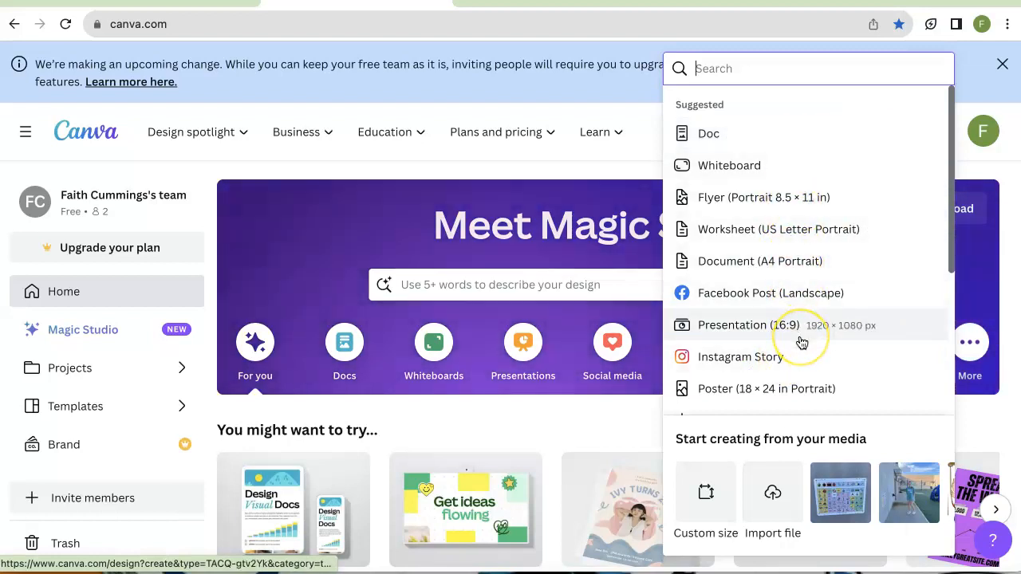
{"action": "scroll", "coordinate": [802, 343], "scroll_direction": "down", "scroll_amount": 5}
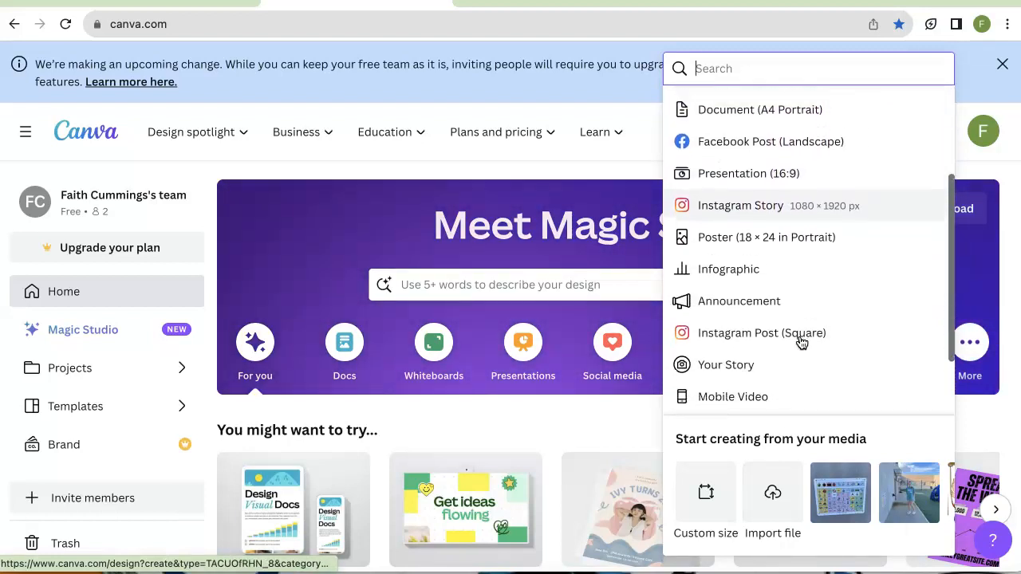
{"action": "scroll", "coordinate": [802, 343], "scroll_direction": "up", "scroll_amount": 5}
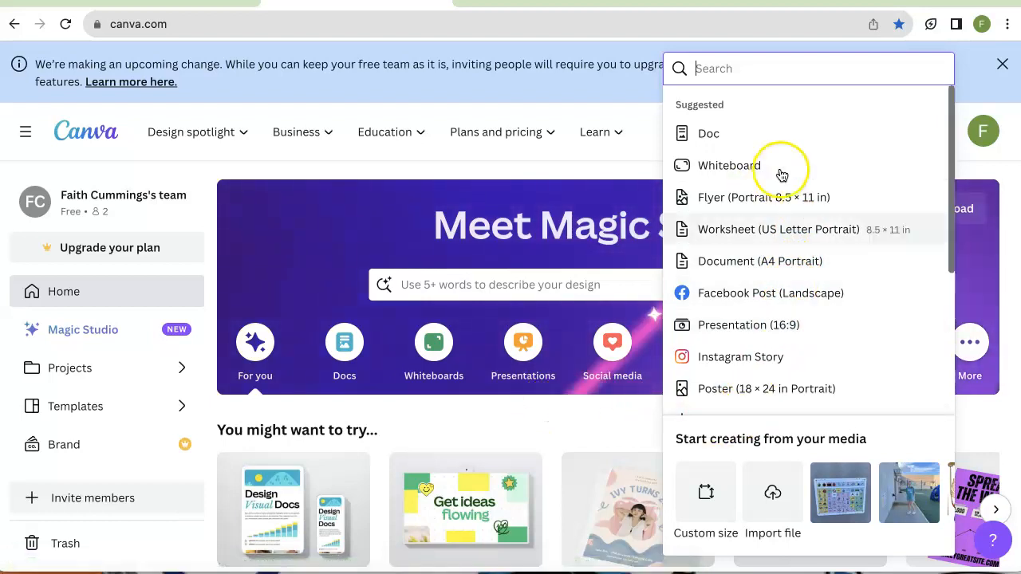
Open the existing Down Syndrome flyer from the home page and look through its pages
{"action": "scroll", "coordinate": [571, 431], "scroll_direction": "down", "scroll_amount": 2}
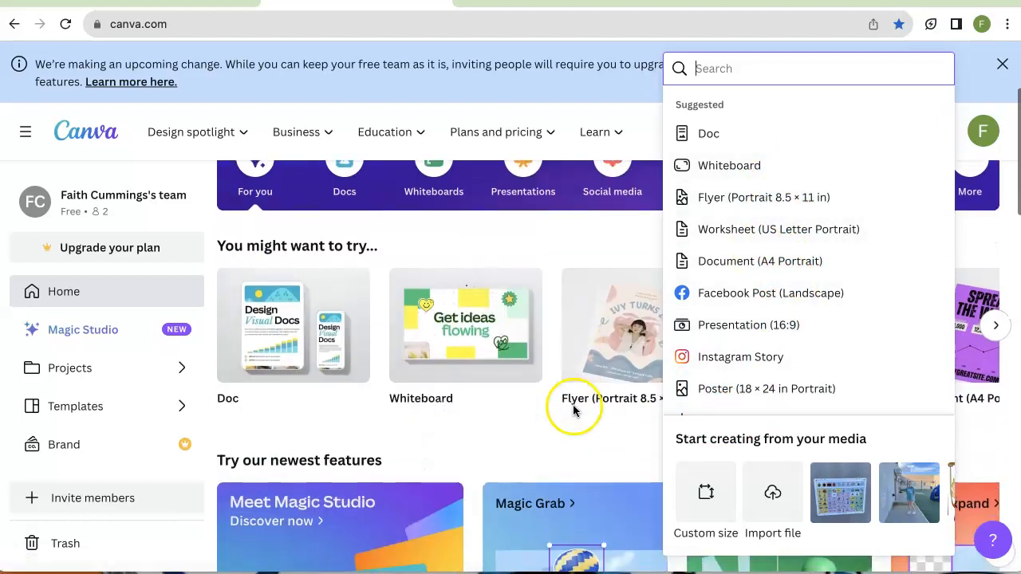
{"action": "scroll", "coordinate": [573, 403], "scroll_direction": "down", "scroll_amount": 5}
{"action": "left_click", "coordinate": [506, 444]}
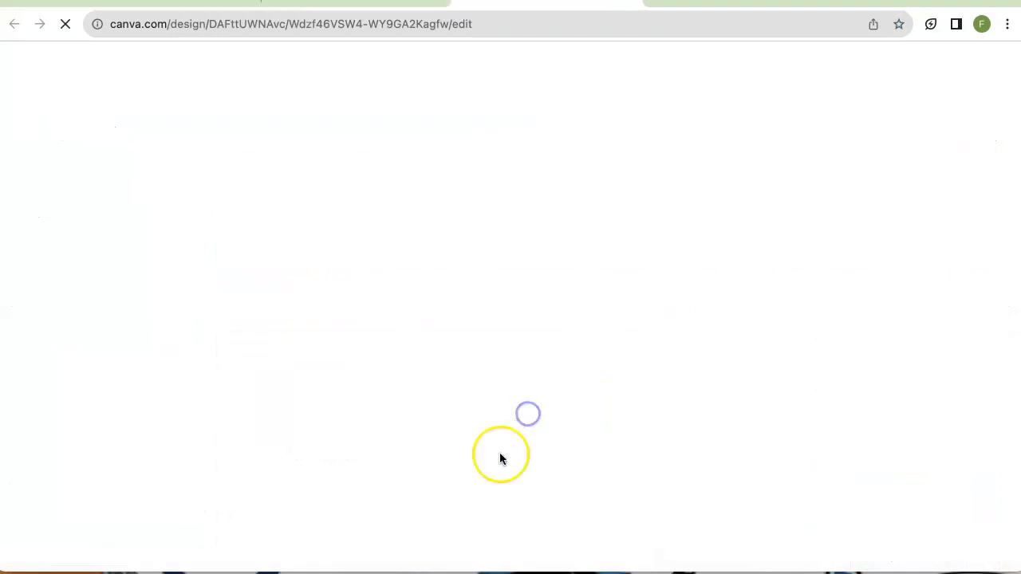
{"action": "scroll", "coordinate": [707, 383], "scroll_direction": "down", "scroll_amount": 3}
{"action": "scroll", "coordinate": [706, 380], "scroll_direction": "down", "scroll_amount": 10}
{"action": "scroll", "coordinate": [707, 383], "scroll_direction": "down", "scroll_amount": 8}
{"action": "scroll", "coordinate": [706, 359], "scroll_direction": "up", "scroll_amount": 20}
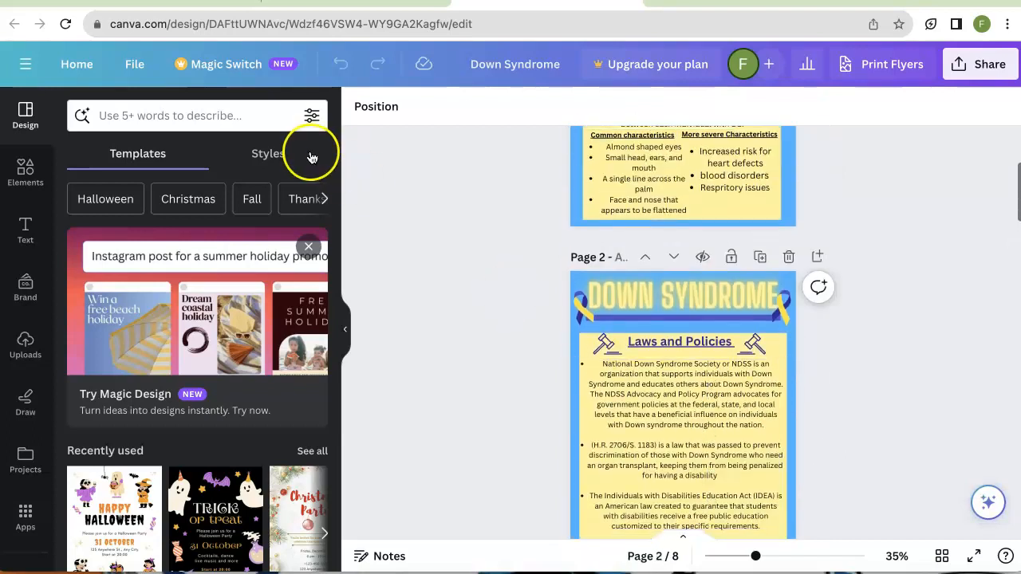
Return to the home page, create a new Doc and write "Hi my name is" followed by the first name
{"action": "left_click", "coordinate": [73, 72]}
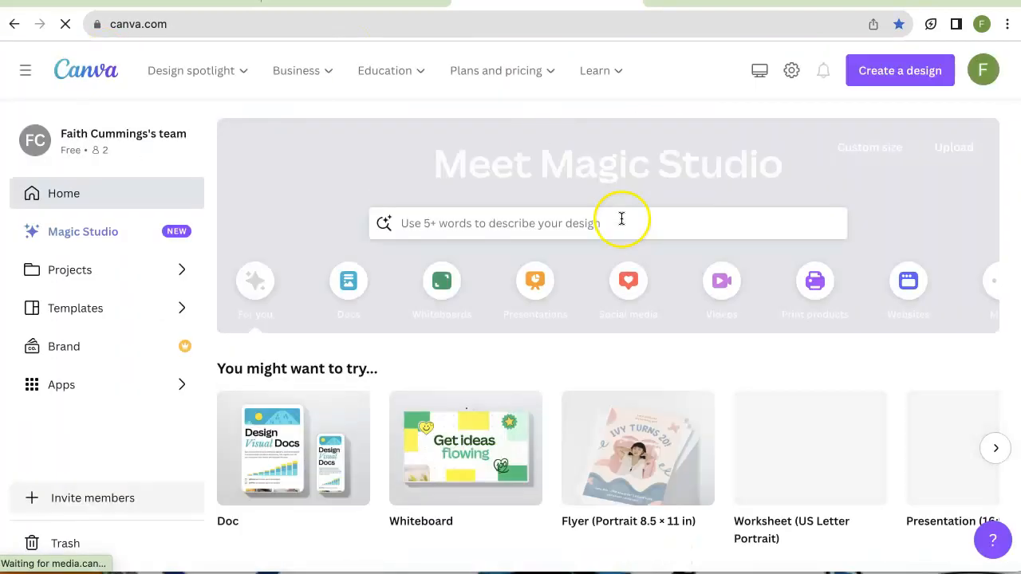
{"action": "left_click", "coordinate": [887, 139]}
{"action": "left_click", "coordinate": [786, 144]}
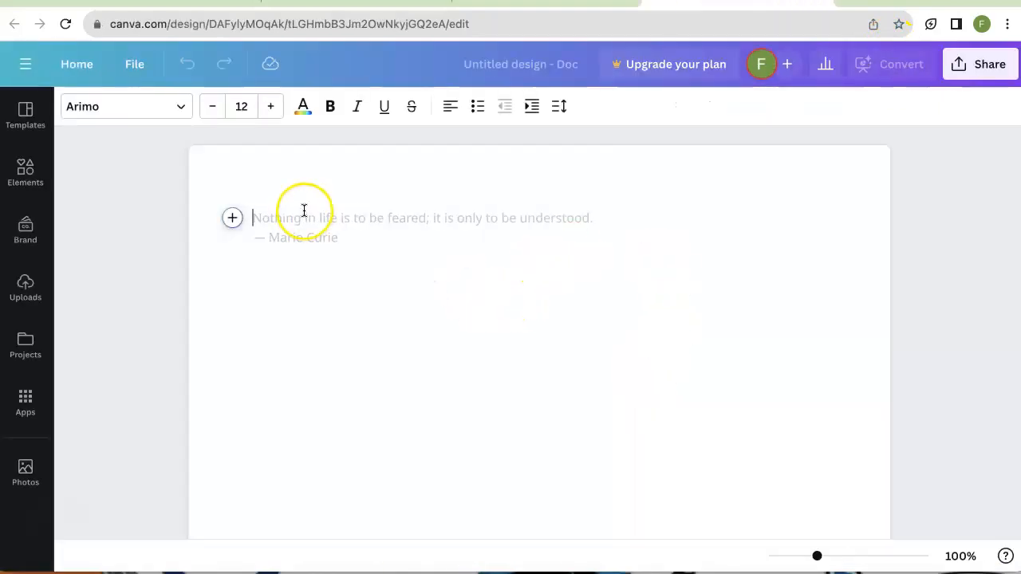
{"action": "type", "text": "Hi my name is faith"}
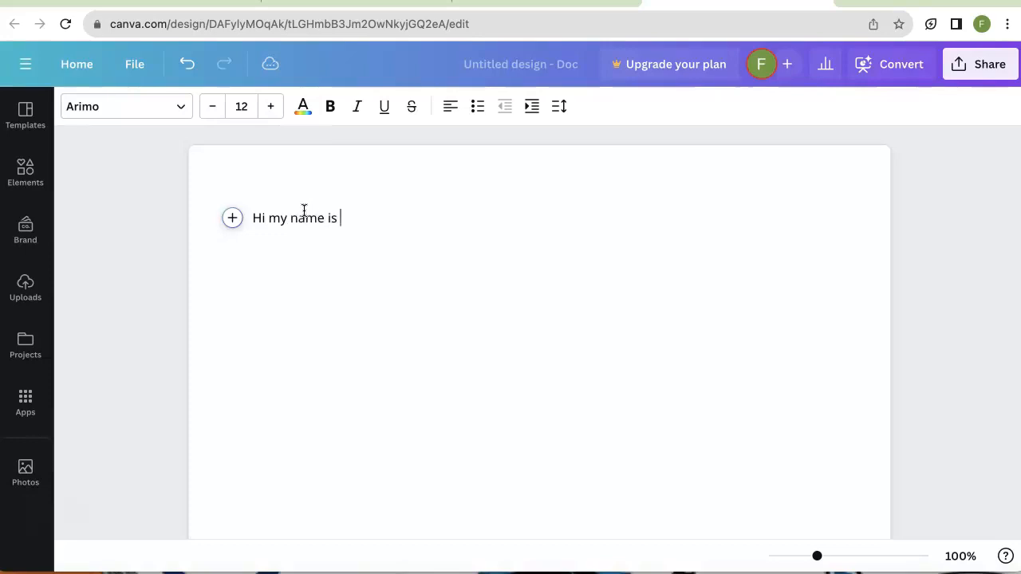
Insert the recently used cola can graphic below the text line and shrink it to less than half its size
{"action": "left_click", "coordinate": [26, 171]}
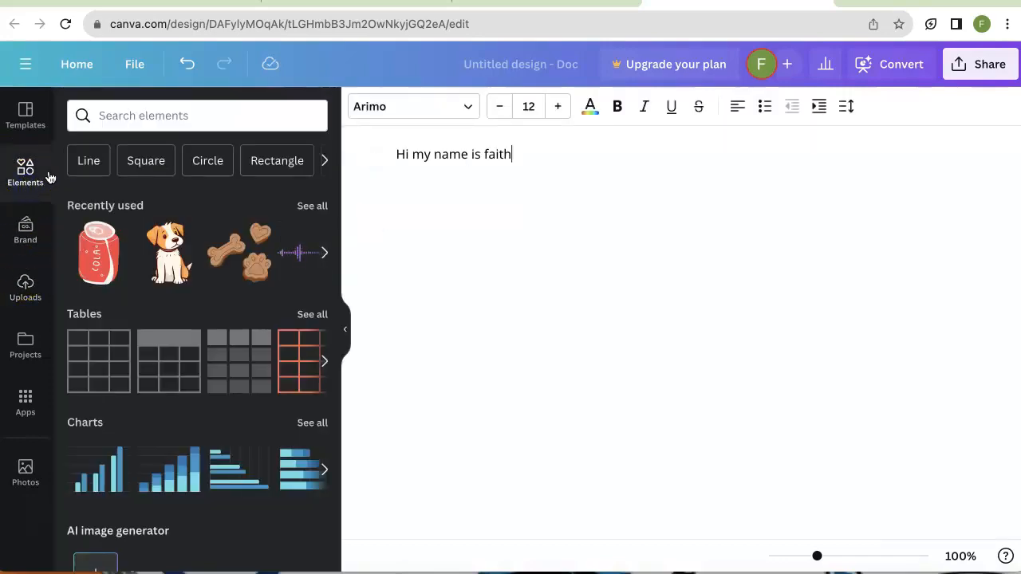
{"action": "left_click", "coordinate": [95, 256]}
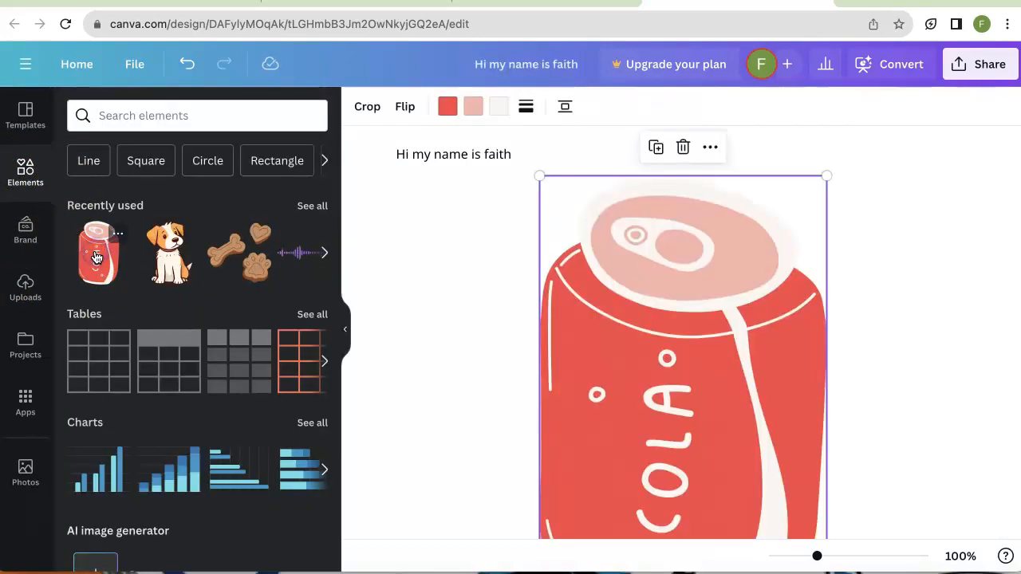
{"action": "left_click_drag", "start_coordinate": [540, 177], "coordinate": [707, 353]}
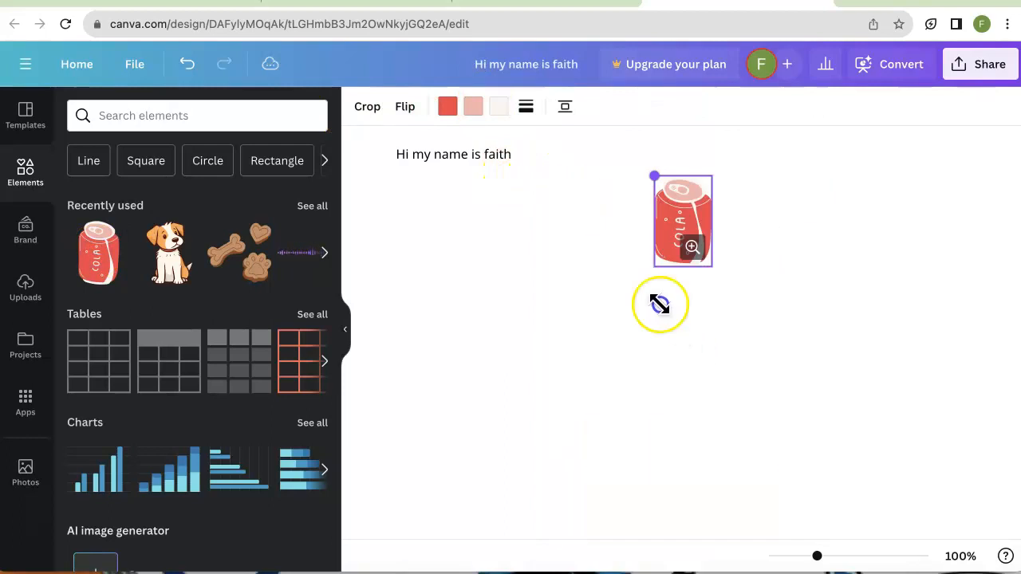
{"action": "left_click_drag", "start_coordinate": [659, 304], "coordinate": [627, 259]}
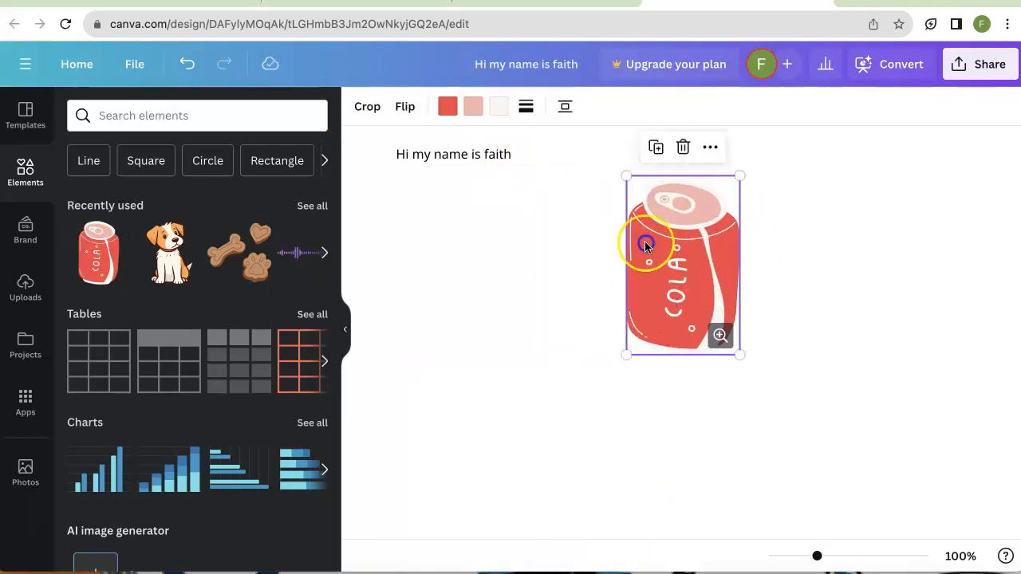
Return to the home page and create a new Presentation (16:9) design
{"action": "left_click", "coordinate": [82, 65]}
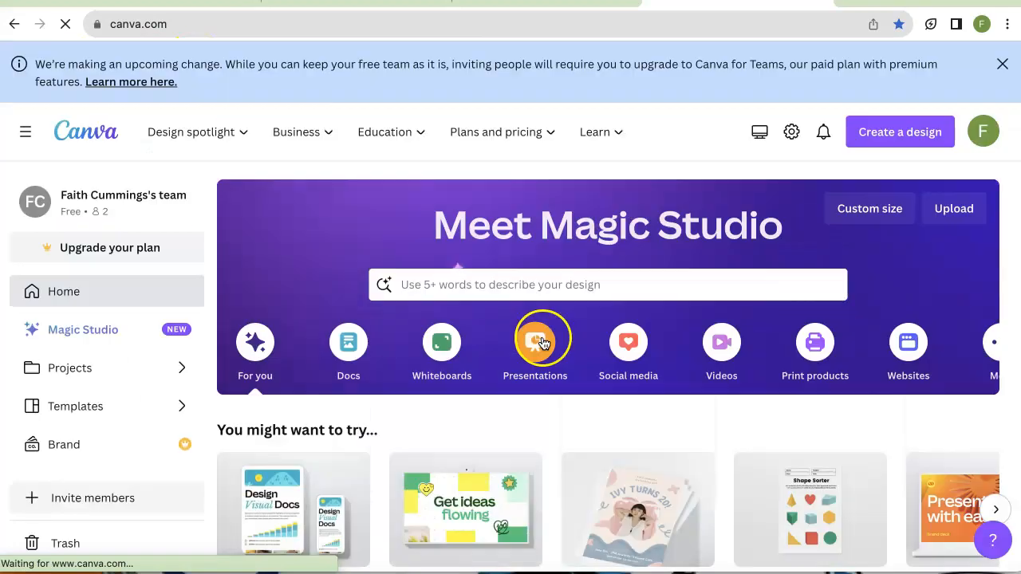
{"action": "left_click", "coordinate": [903, 133]}
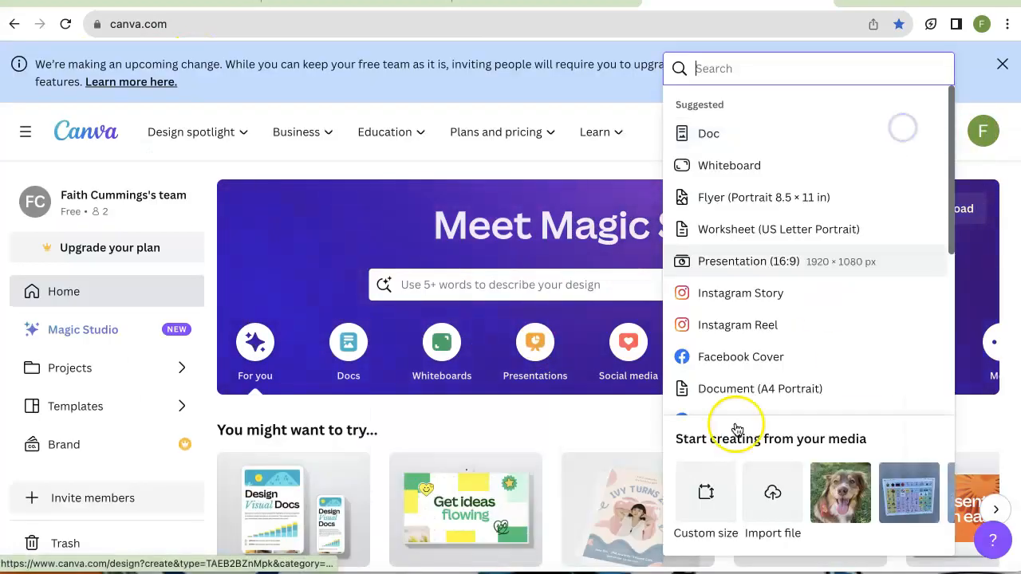
{"action": "scroll", "coordinate": [757, 249], "scroll_direction": "down", "scroll_amount": 3}
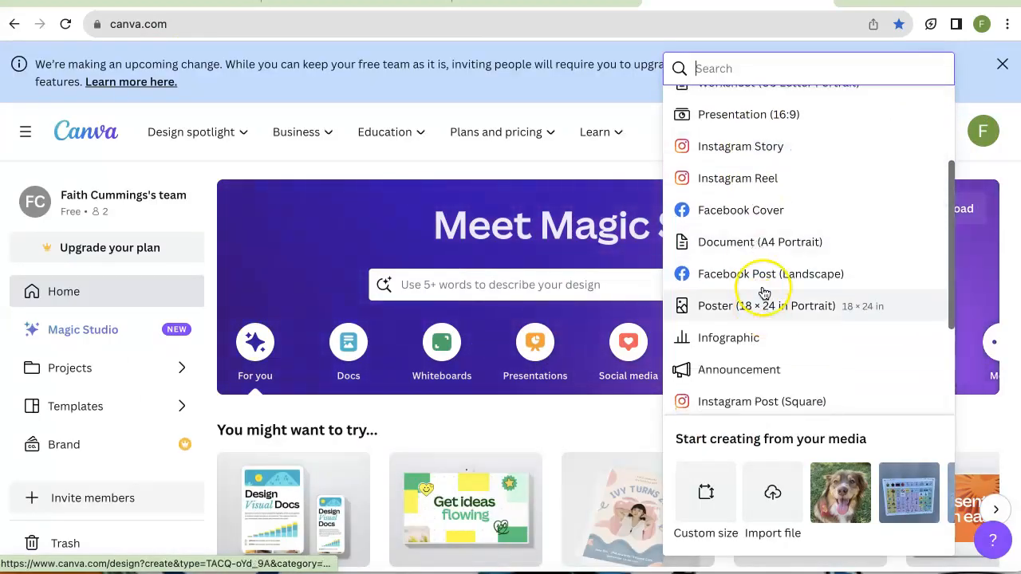
{"action": "scroll", "coordinate": [763, 290], "scroll_direction": "up", "scroll_amount": 3}
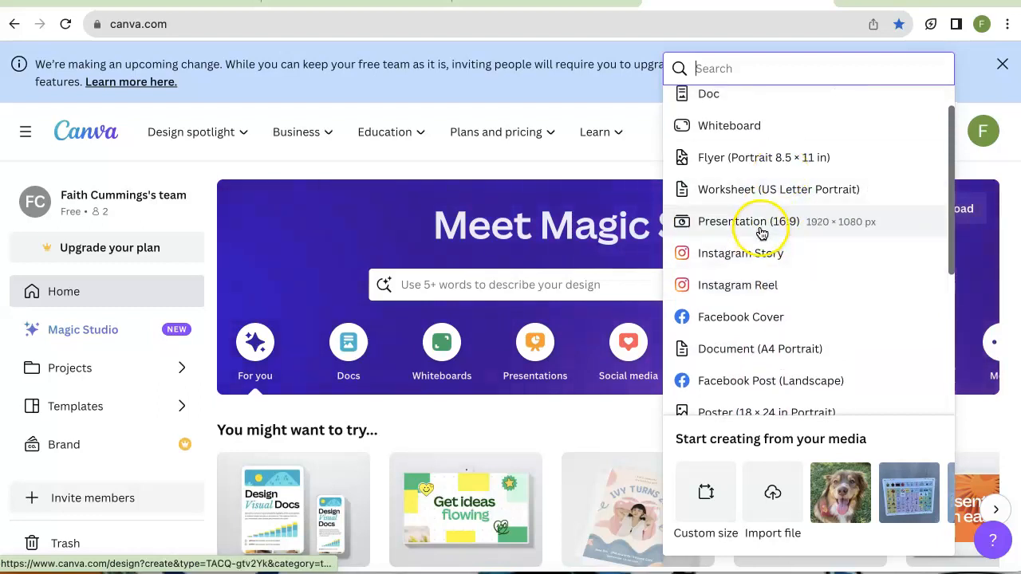
{"action": "left_click", "coordinate": [744, 225]}
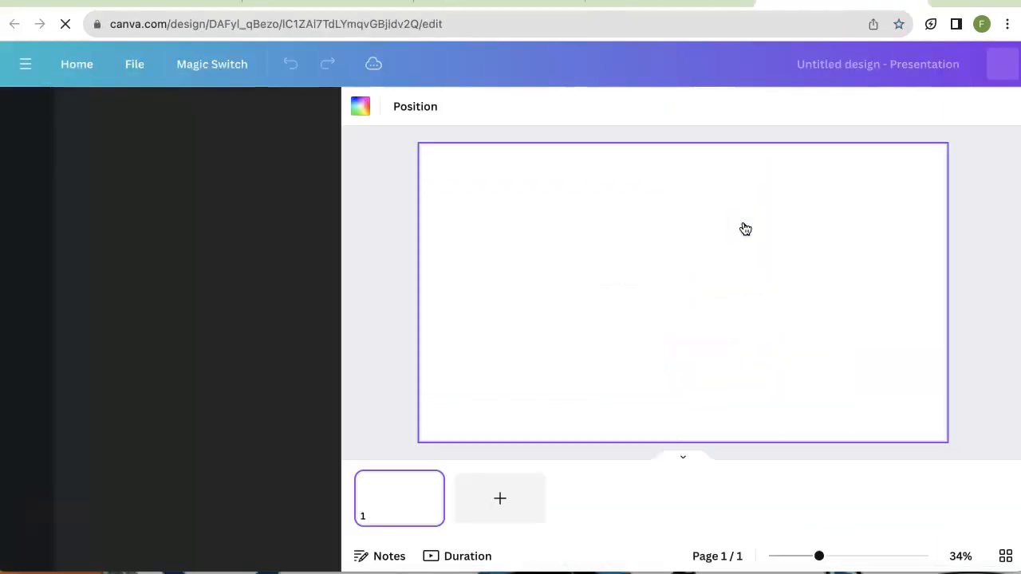
Find the black "History and Tradition of Halloween" presentation template and apply its title page to the blank slide
{"action": "mouse_move", "coordinate": [175, 476]}
{"action": "scroll", "coordinate": [177, 476], "scroll_direction": "down", "scroll_amount": 5}
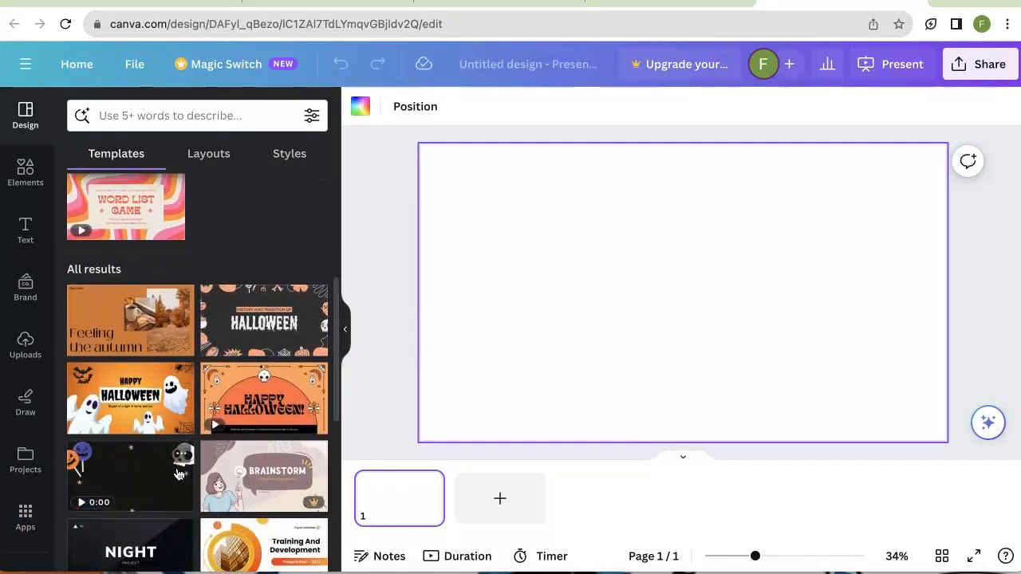
{"action": "scroll", "coordinate": [177, 476], "scroll_direction": "down", "scroll_amount": 3}
{"action": "scroll", "coordinate": [178, 475], "scroll_direction": "up", "scroll_amount": 3}
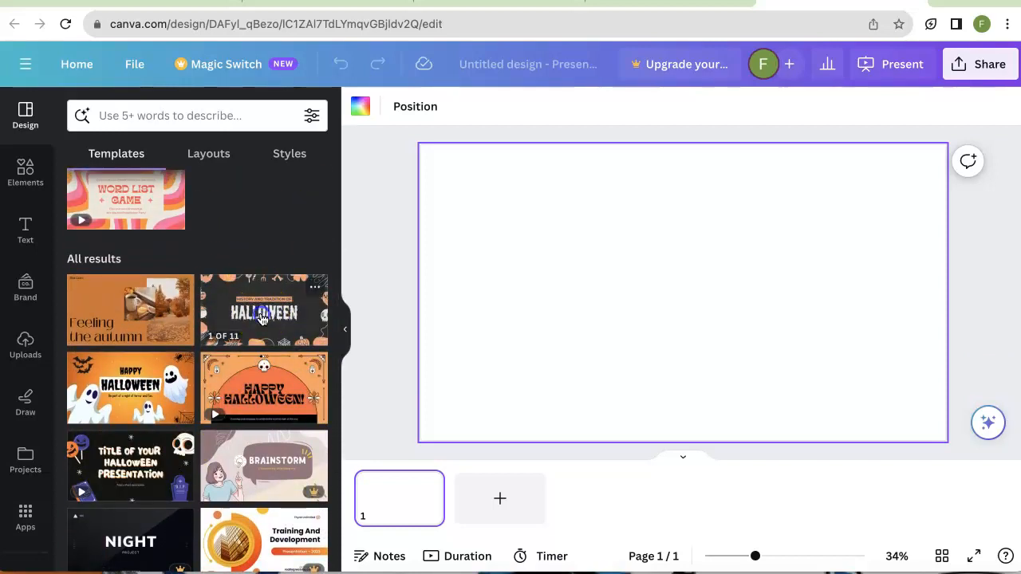
{"action": "left_click", "coordinate": [262, 318]}
{"action": "left_click", "coordinate": [154, 345]}
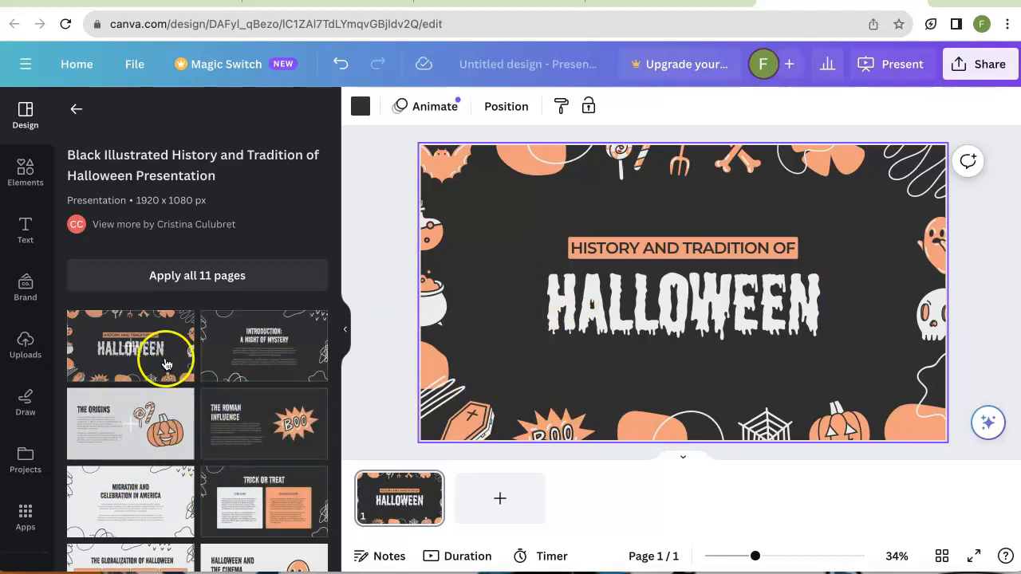
Apply the template's "Introduction: A Night of Mystery" page to the slide and set its background color to purple
{"action": "scroll", "coordinate": [210, 474], "scroll_direction": "down", "scroll_amount": 4}
{"action": "scroll", "coordinate": [210, 479], "scroll_direction": "up", "scroll_amount": 4}
{"action": "left_click", "coordinate": [246, 313]}
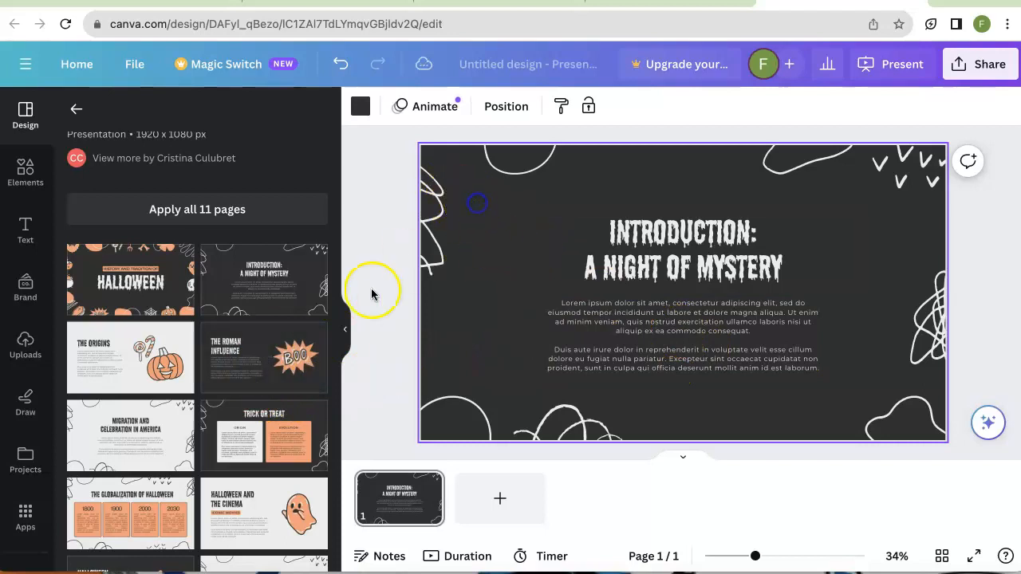
{"action": "left_click", "coordinate": [351, 102]}
{"action": "left_click", "coordinate": [259, 439]}
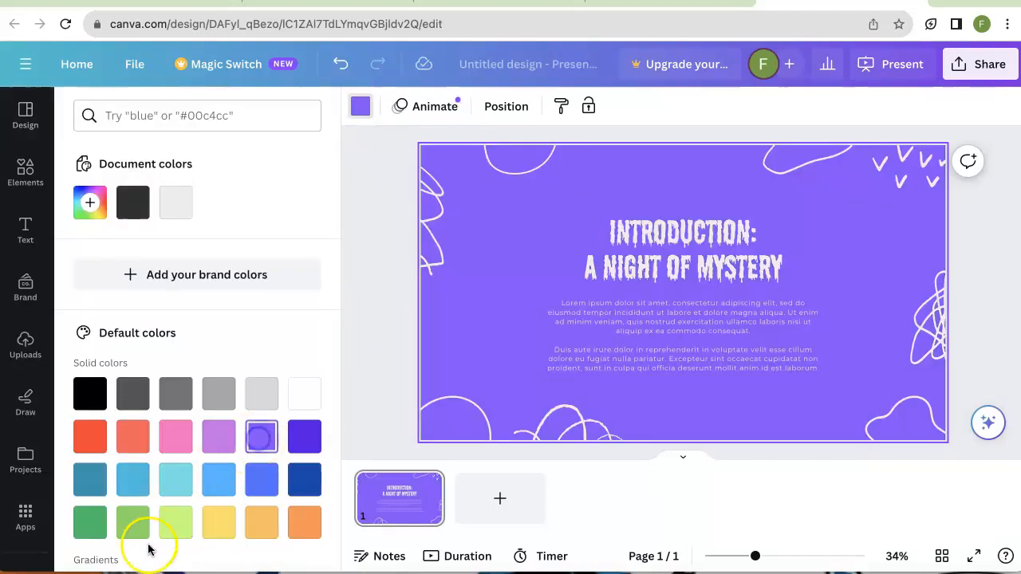
View the font choices for the slide's heading and look over the template's other pages
{"action": "left_click", "coordinate": [687, 233]}
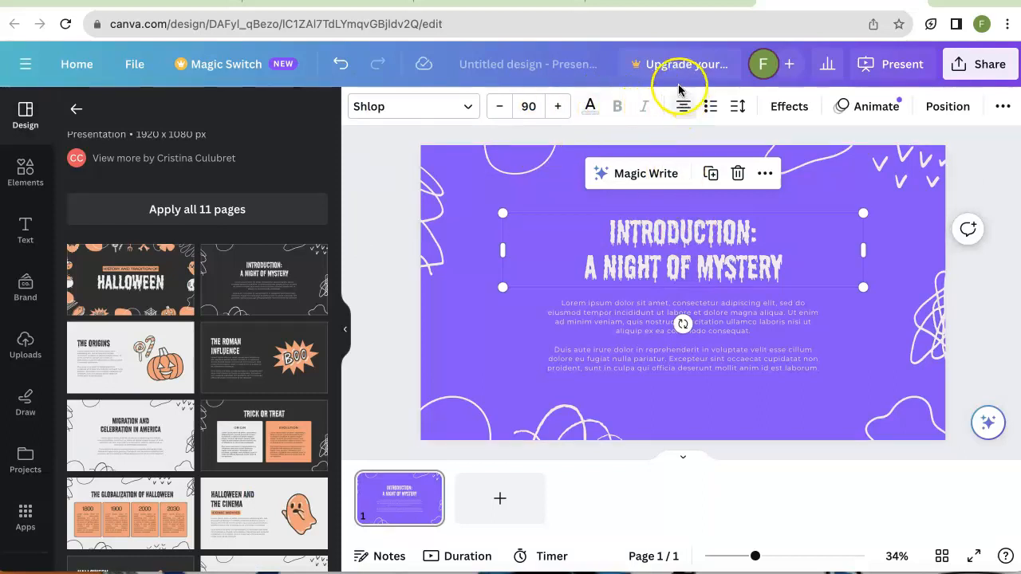
{"action": "left_click", "coordinate": [472, 106]}
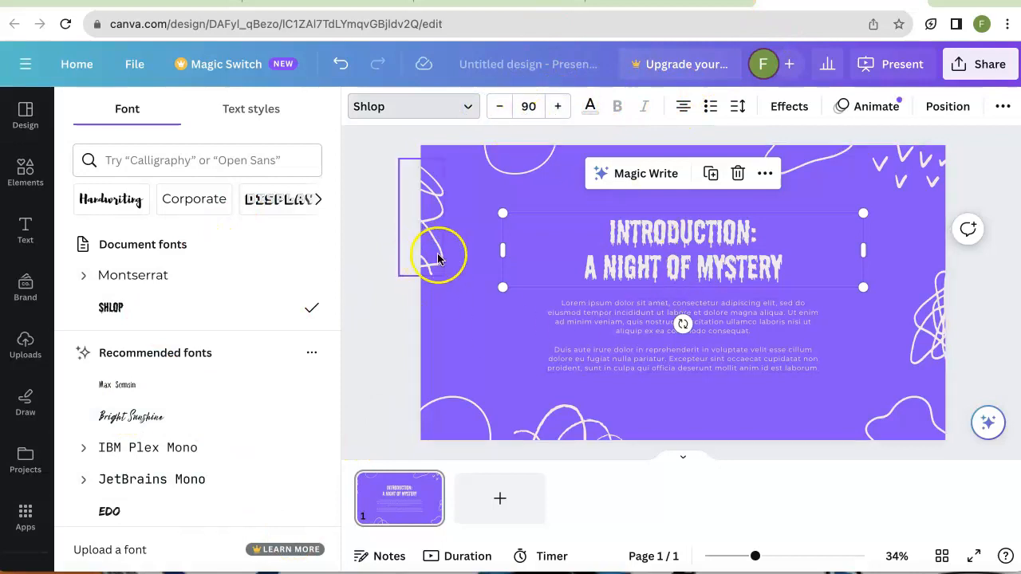
{"action": "left_click", "coordinate": [374, 292]}
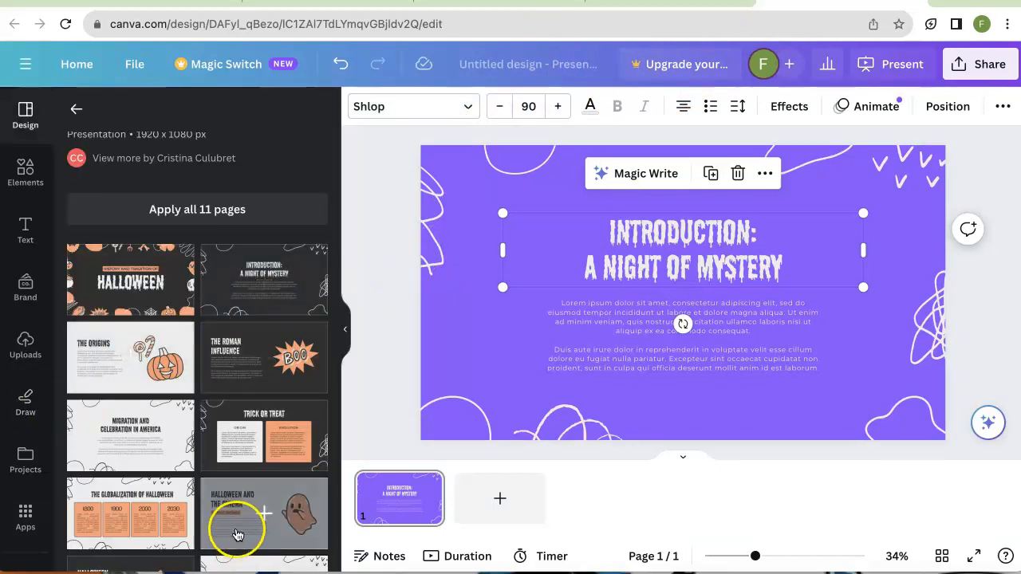
{"action": "scroll", "coordinate": [235, 533], "scroll_direction": "down", "scroll_amount": 3}
{"action": "scroll", "coordinate": [230, 520], "scroll_direction": "up", "scroll_amount": 8}
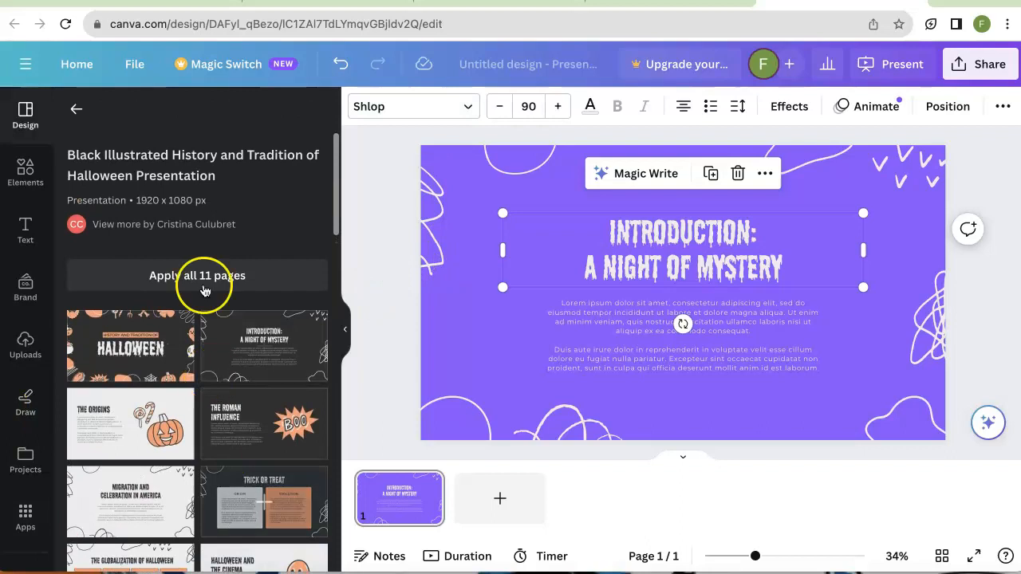
Return to the home page and create a new Flyer (Portrait 8.5 × 11 in) design
{"action": "left_click", "coordinate": [77, 70]}
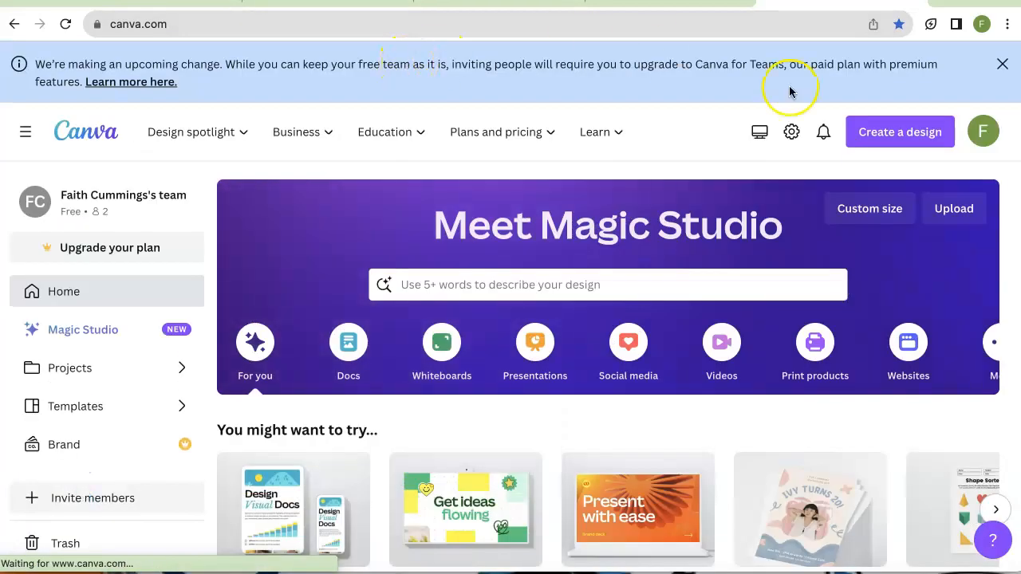
{"action": "left_click", "coordinate": [866, 133]}
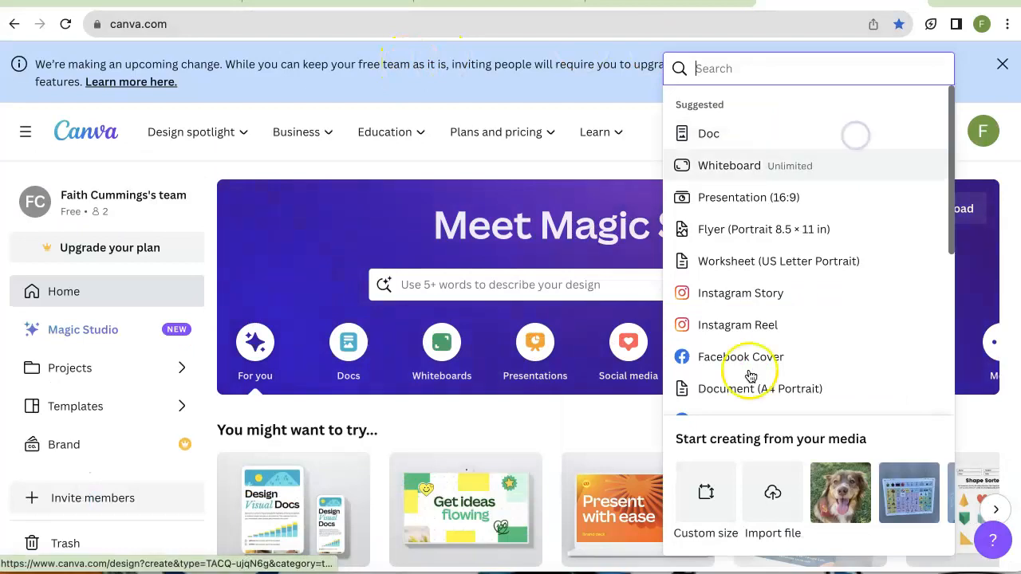
{"action": "left_click", "coordinate": [756, 238]}
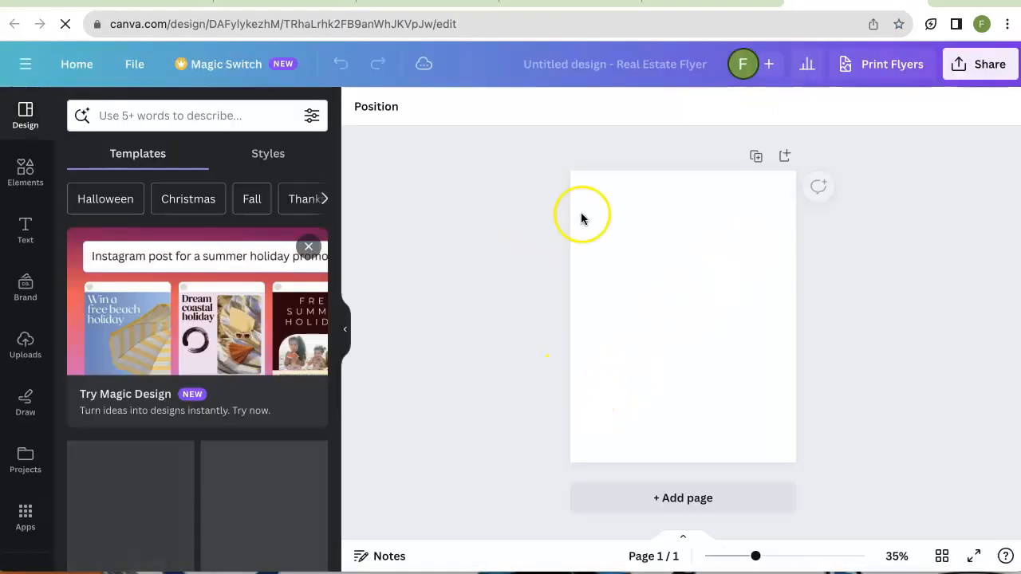
Browse the flyer templates and apply the Black Orange Playful Illustrative Cute Ghost Halloween Party Invitation Flyer to the blank page
{"action": "scroll", "coordinate": [216, 394], "scroll_direction": "down", "scroll_amount": 5}
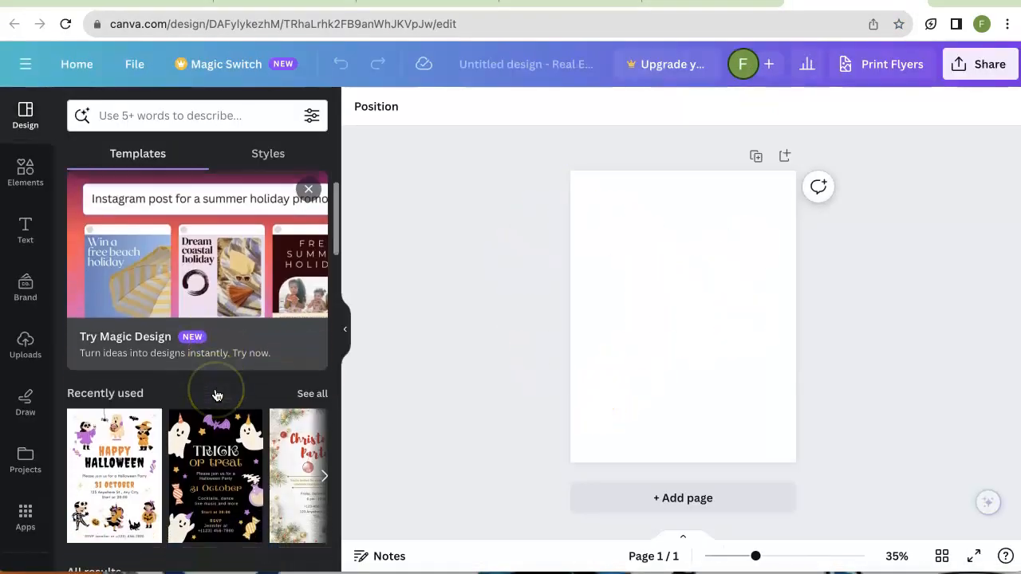
{"action": "scroll", "coordinate": [215, 394], "scroll_direction": "down", "scroll_amount": 1}
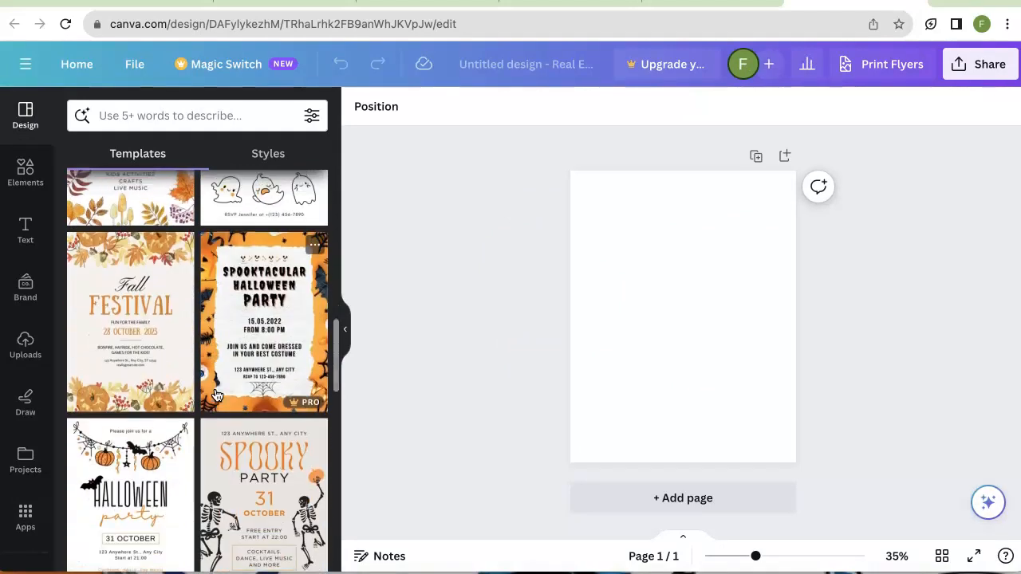
{"action": "scroll", "coordinate": [215, 394], "scroll_direction": "down", "scroll_amount": 8}
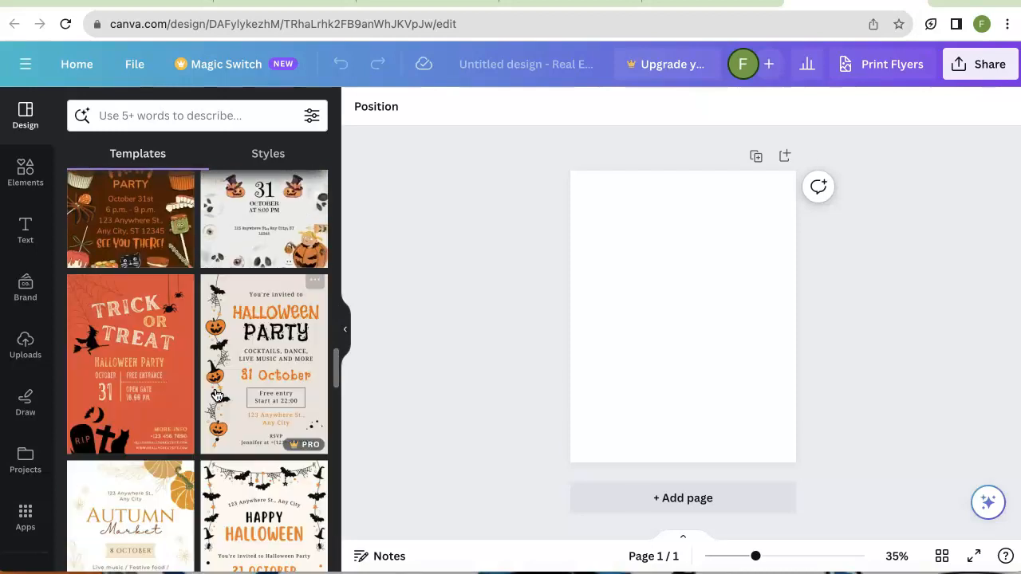
{"action": "scroll", "coordinate": [215, 394], "scroll_direction": "down", "scroll_amount": 5}
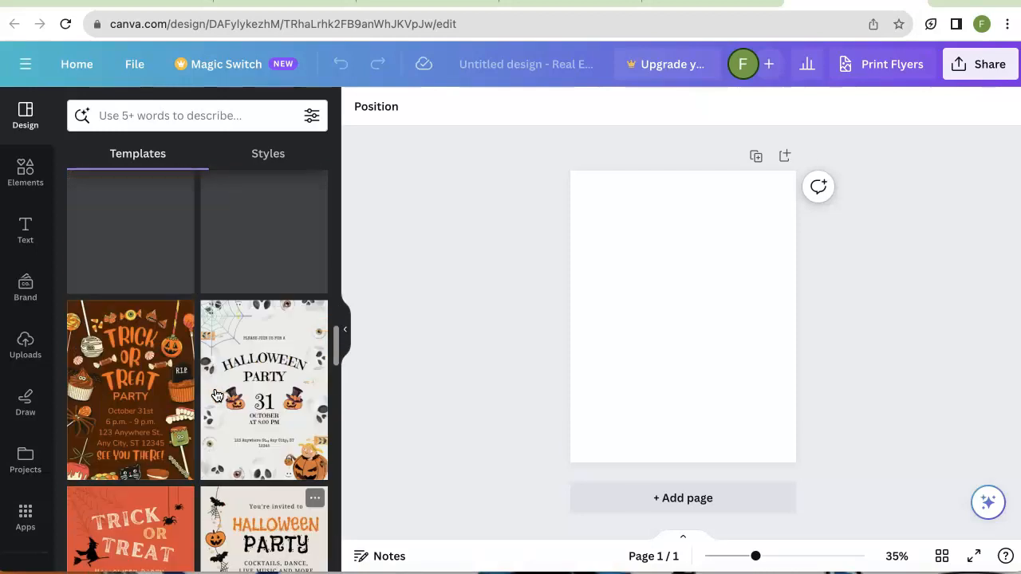
{"action": "scroll", "coordinate": [215, 394], "scroll_direction": "down", "scroll_amount": 5}
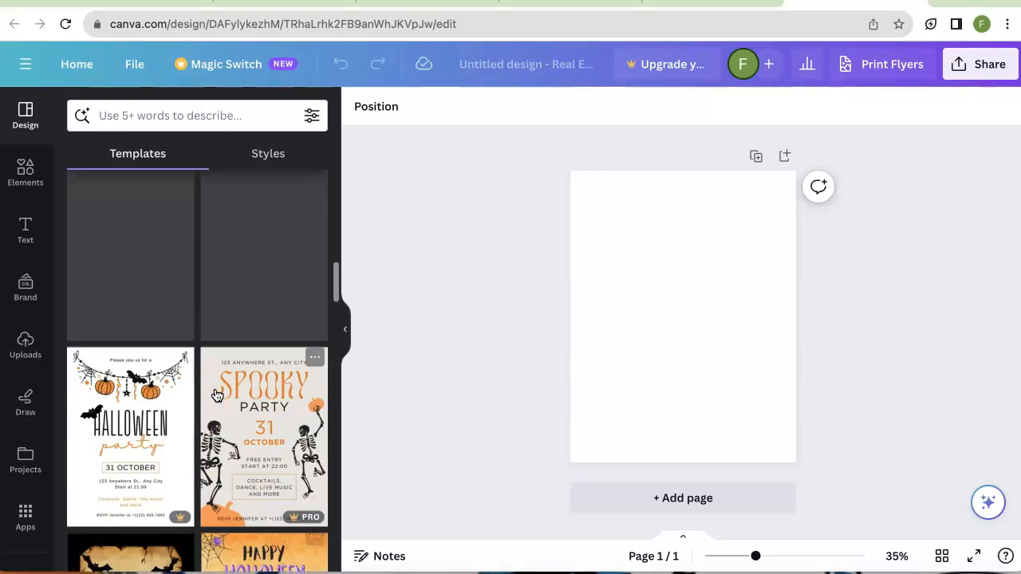
{"action": "scroll", "coordinate": [215, 394], "scroll_direction": "down", "scroll_amount": 2}
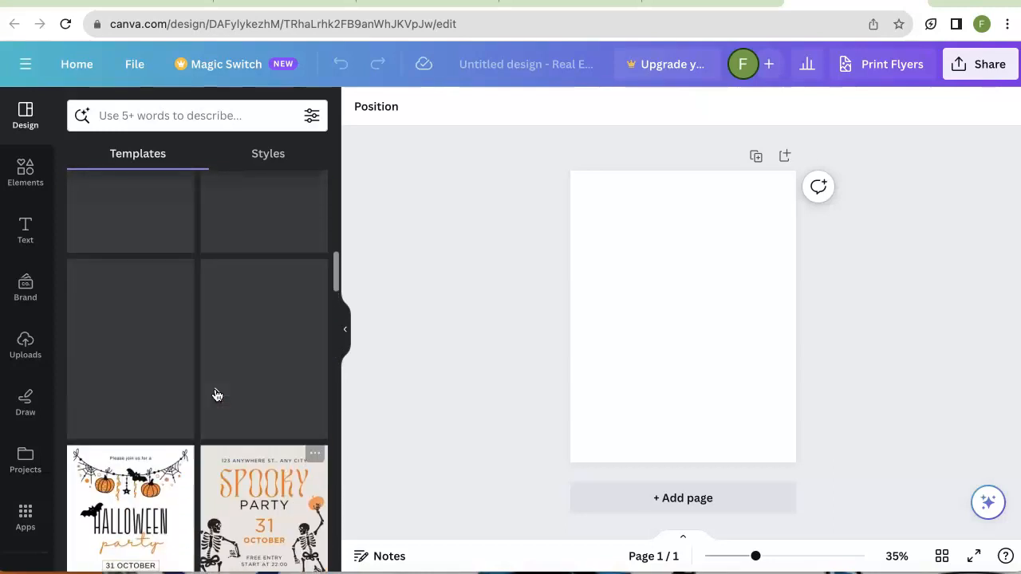
{"action": "scroll", "coordinate": [215, 394], "scroll_direction": "down", "scroll_amount": 2}
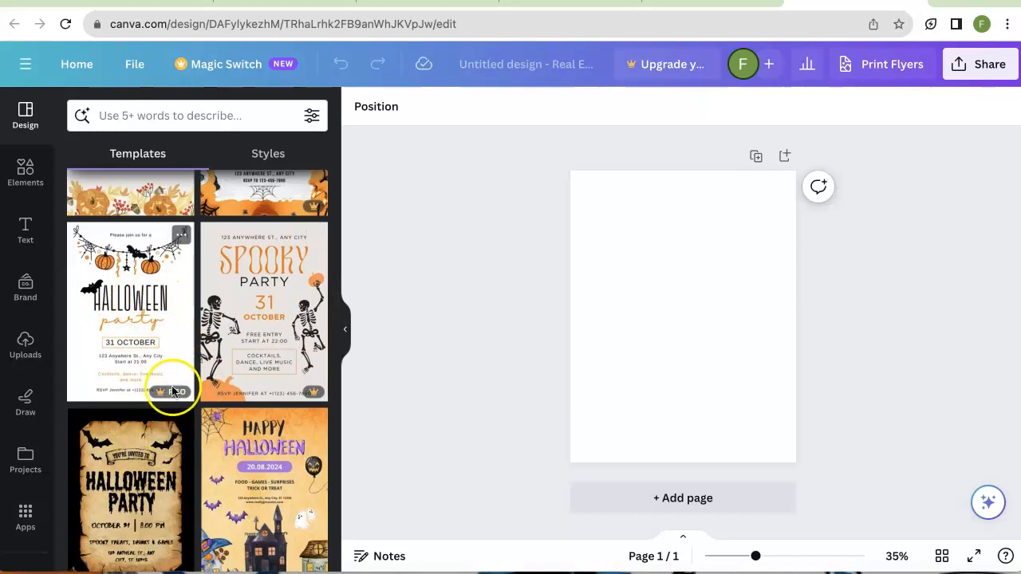
{"action": "scroll", "coordinate": [221, 301], "scroll_direction": "up", "scroll_amount": 5}
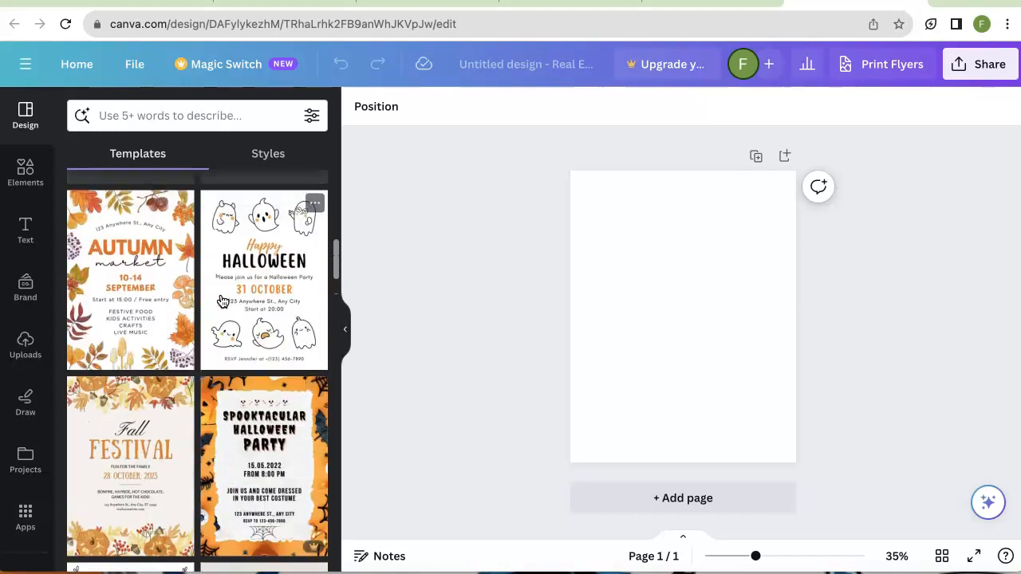
{"action": "left_click", "coordinate": [267, 390]}
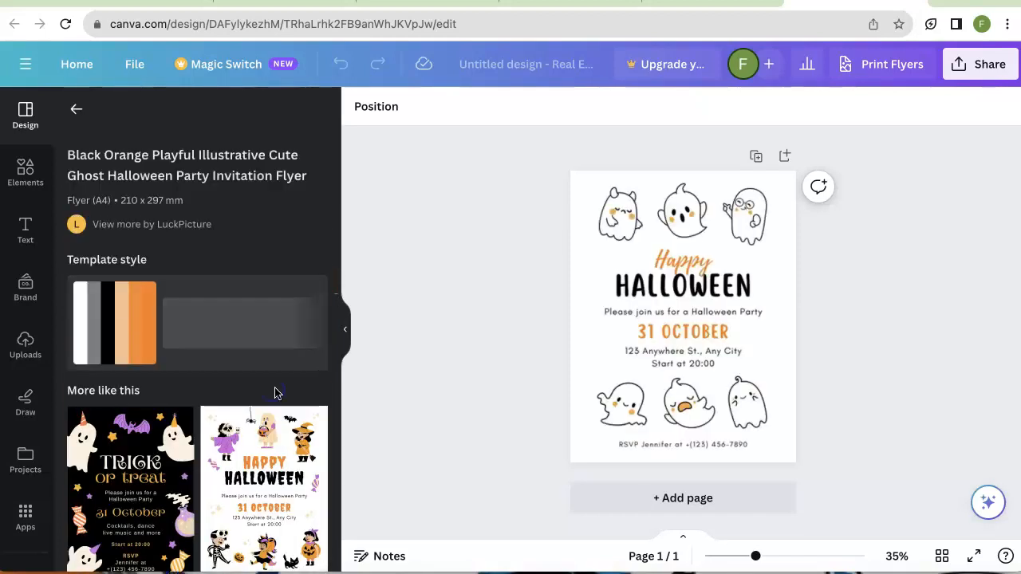
Try moving the lower-left ghost, the "31 OCTOBER" date and the RSVP line to different spots on the flyer
{"action": "left_click", "coordinate": [650, 455]}
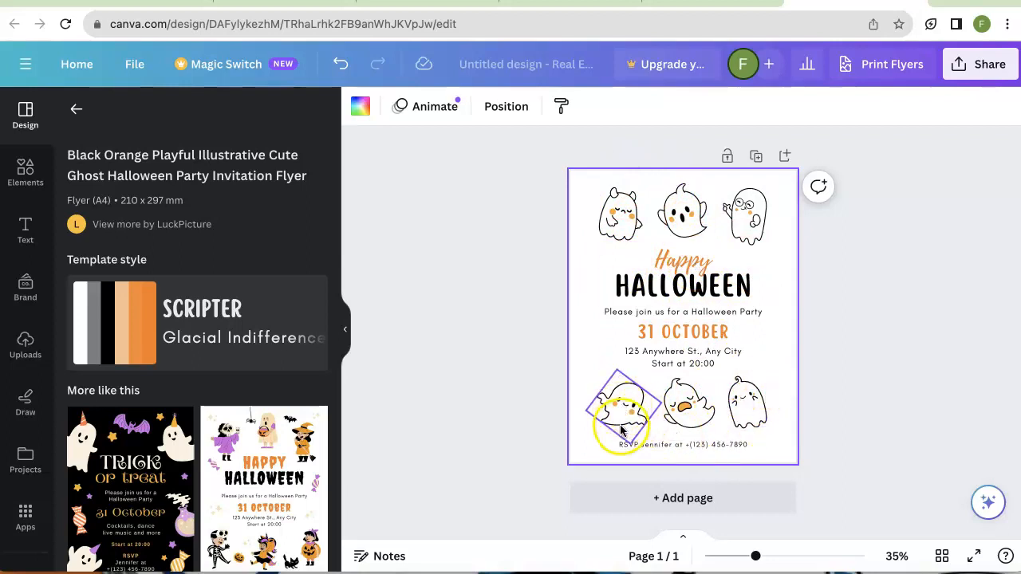
{"action": "mouse_move", "coordinate": [628, 407]}
{"action": "left_mouse_down"}
{"action": "mouse_move", "coordinate": [616, 210]}
{"action": "mouse_move", "coordinate": [616, 403]}
{"action": "left_mouse_up"}
{"action": "left_click_drag", "start_coordinate": [684, 334], "coordinate": [654, 375]}
{"action": "left_click_drag", "start_coordinate": [678, 410], "coordinate": [662, 344]}
{"action": "left_click", "coordinate": [664, 452]}
{"action": "left_click_drag", "start_coordinate": [662, 331], "coordinate": [662, 331]}
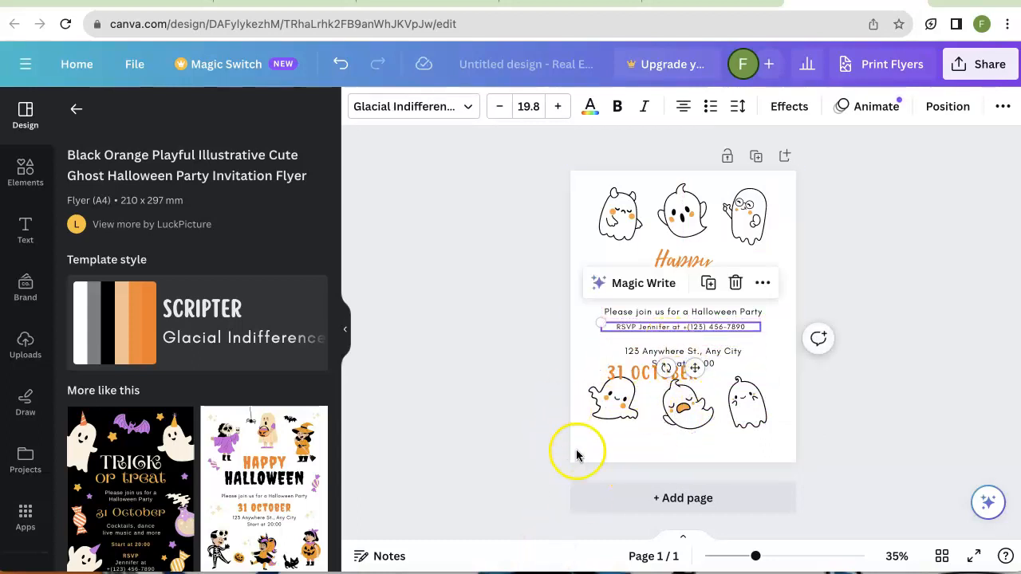
{"action": "left_click_drag", "start_coordinate": [675, 329], "coordinate": [663, 451]}
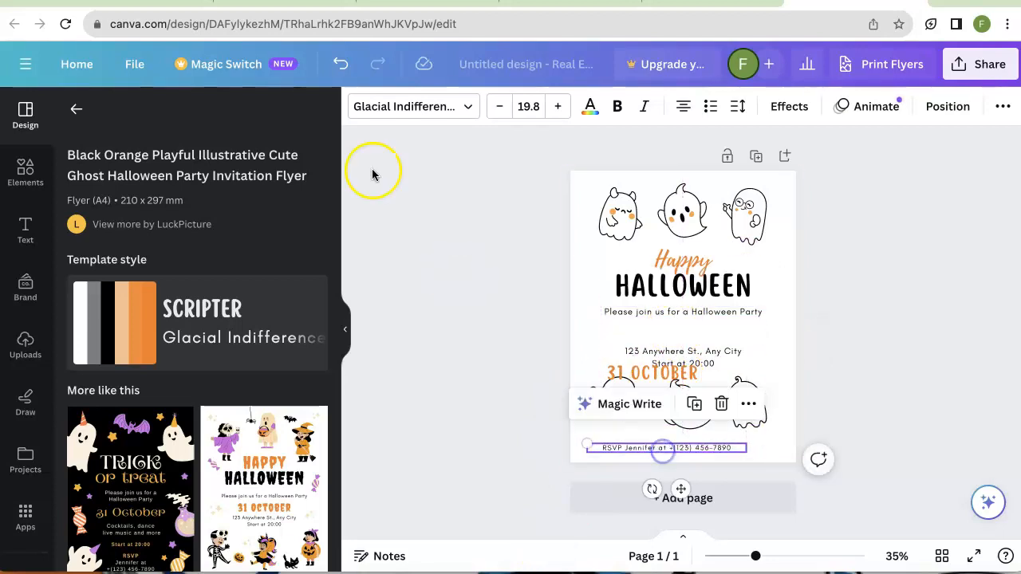
Undo the element moves all the way back to the blank page and redo only the ghost template's application
{"action": "left_click", "coordinate": [340, 68]}
{"action": "left_click", "coordinate": [341, 70]}
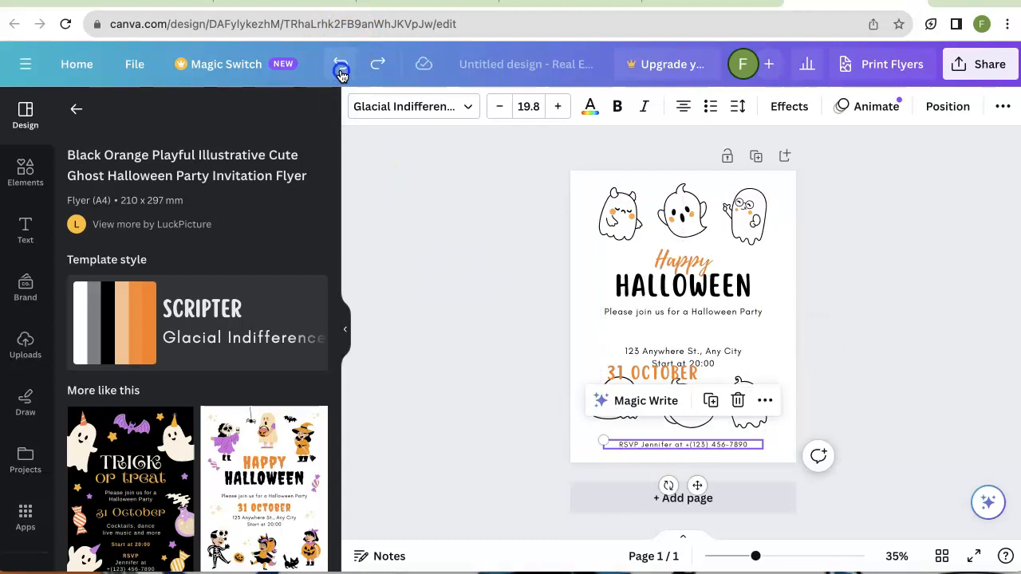
{"action": "left_click", "coordinate": [340, 72]}
{"action": "left_click", "coordinate": [340, 72]}
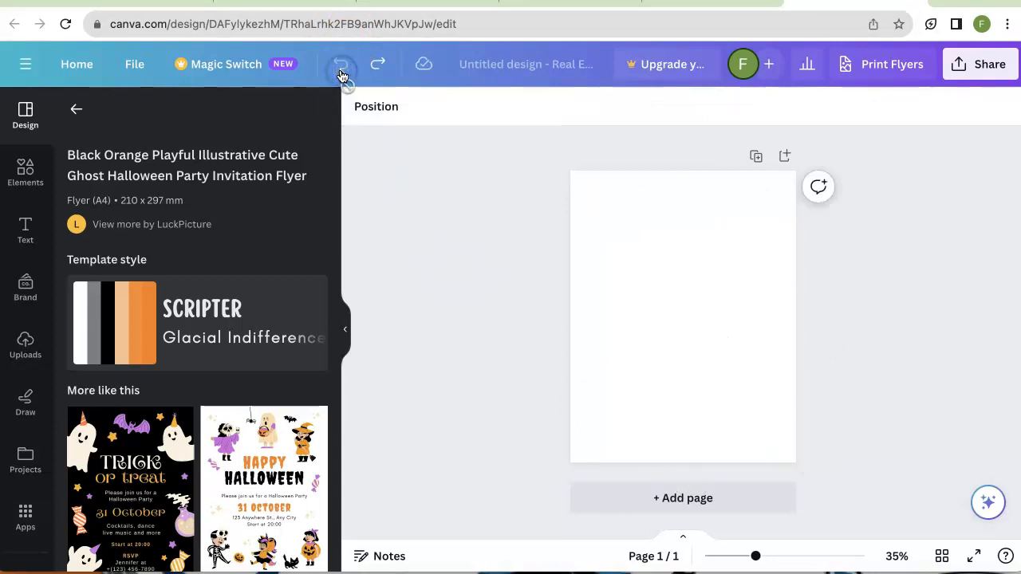
{"action": "left_click", "coordinate": [372, 66]}
{"action": "left_click", "coordinate": [375, 67]}
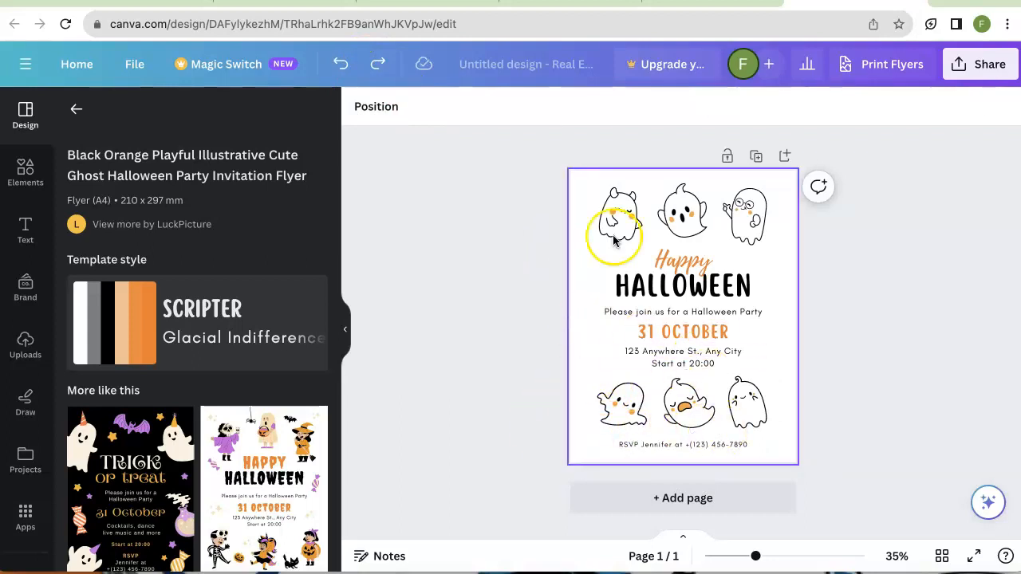
Try light purple, violet (#8C52FF) and red (#FF3131) in turn as the flyer page's background color
{"action": "left_click", "coordinate": [580, 318]}
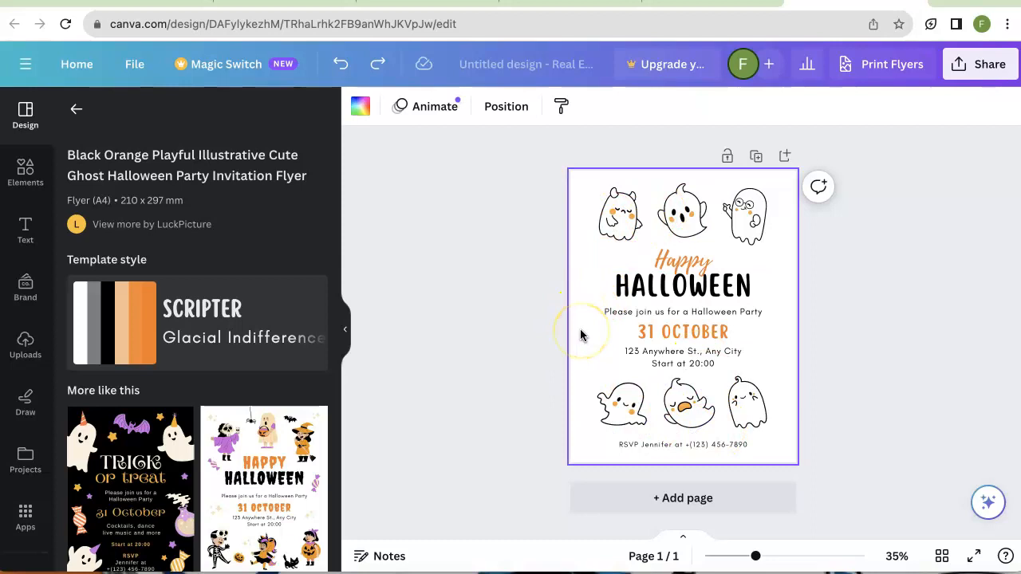
{"action": "left_click", "coordinate": [534, 337]}
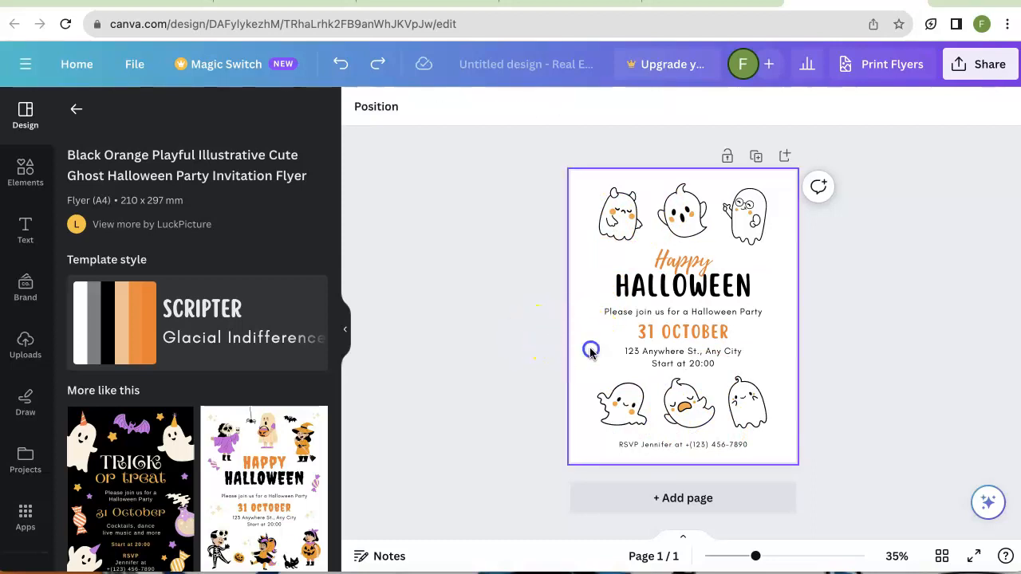
{"action": "left_click", "coordinate": [591, 351]}
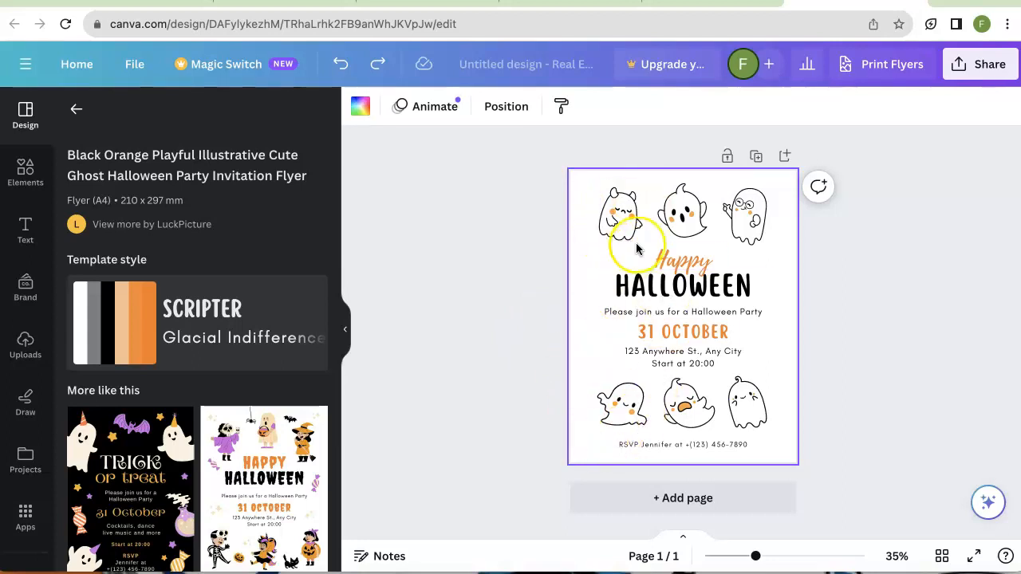
{"action": "left_click", "coordinate": [359, 111]}
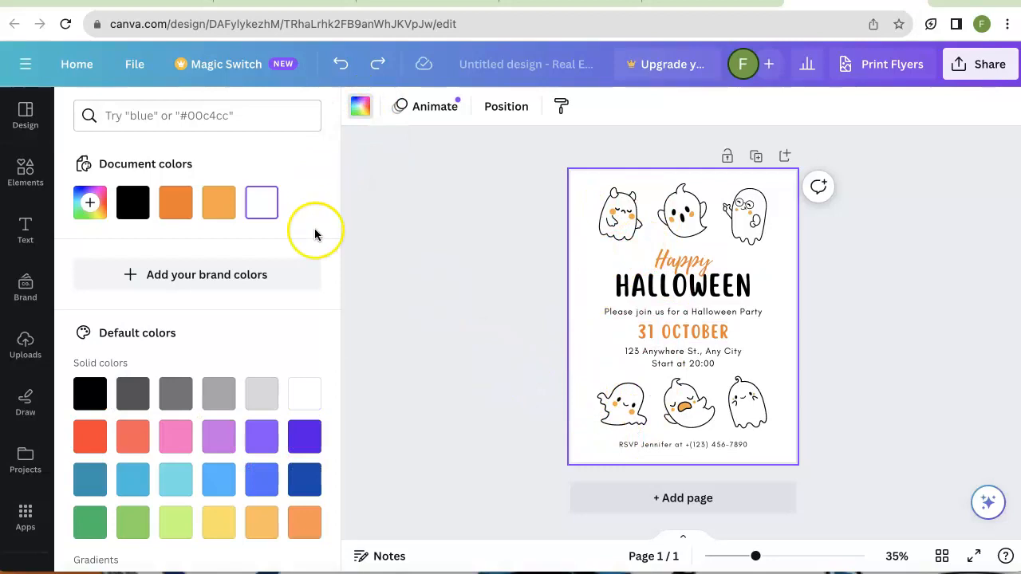
{"action": "left_click", "coordinate": [211, 449]}
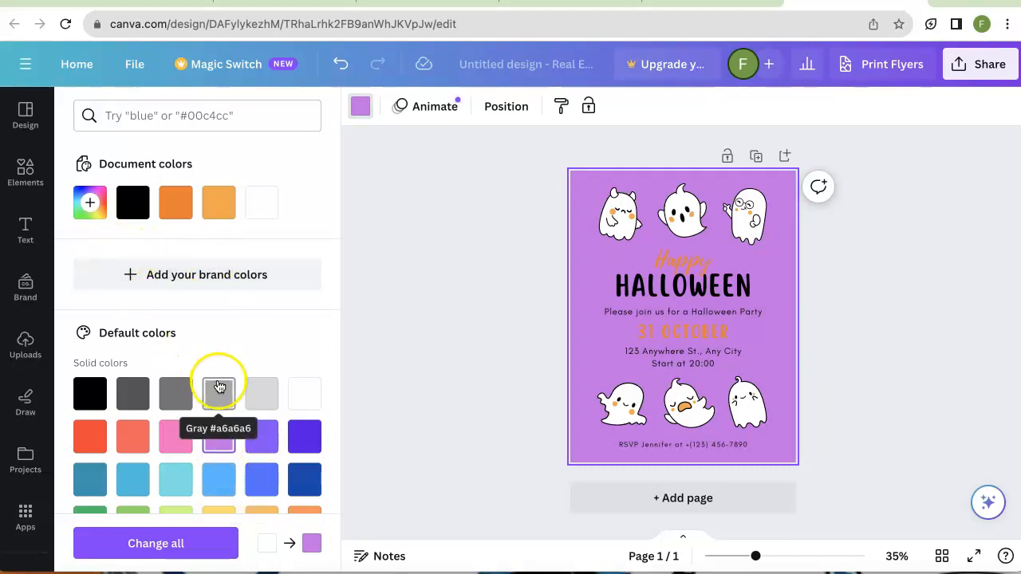
{"action": "left_click", "coordinate": [263, 447]}
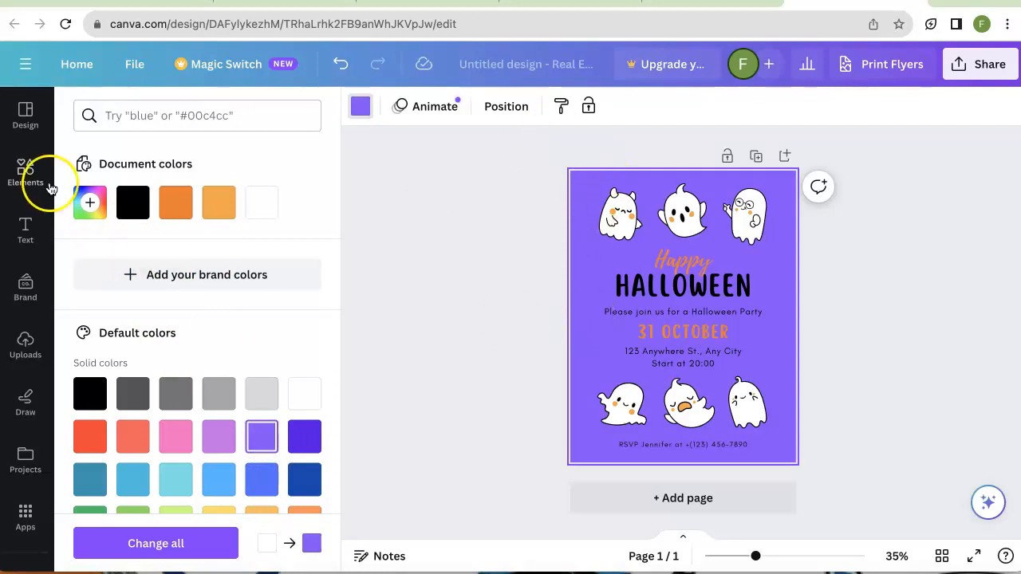
{"action": "left_click", "coordinate": [86, 202]}
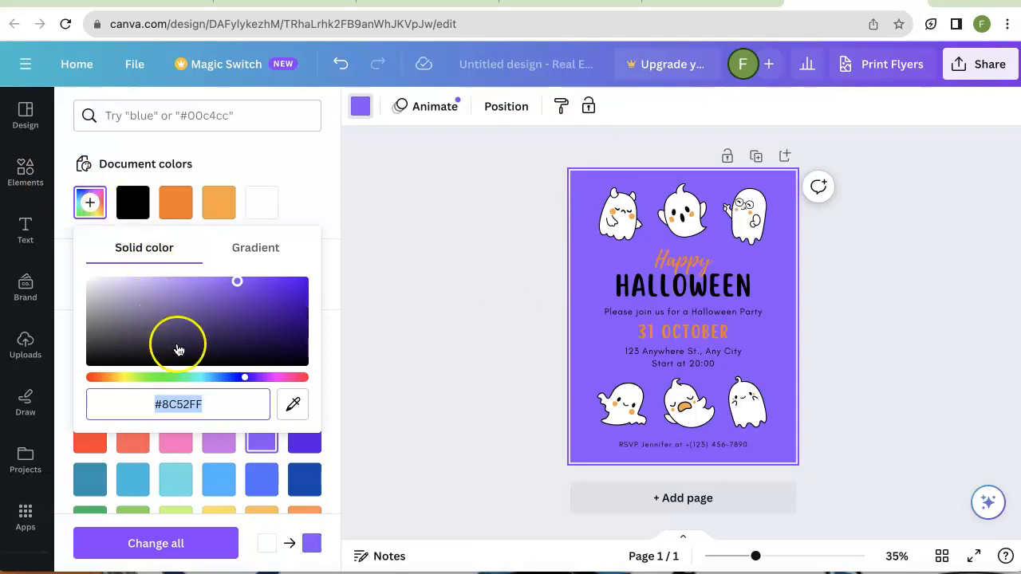
{"action": "left_click", "coordinate": [194, 479]}
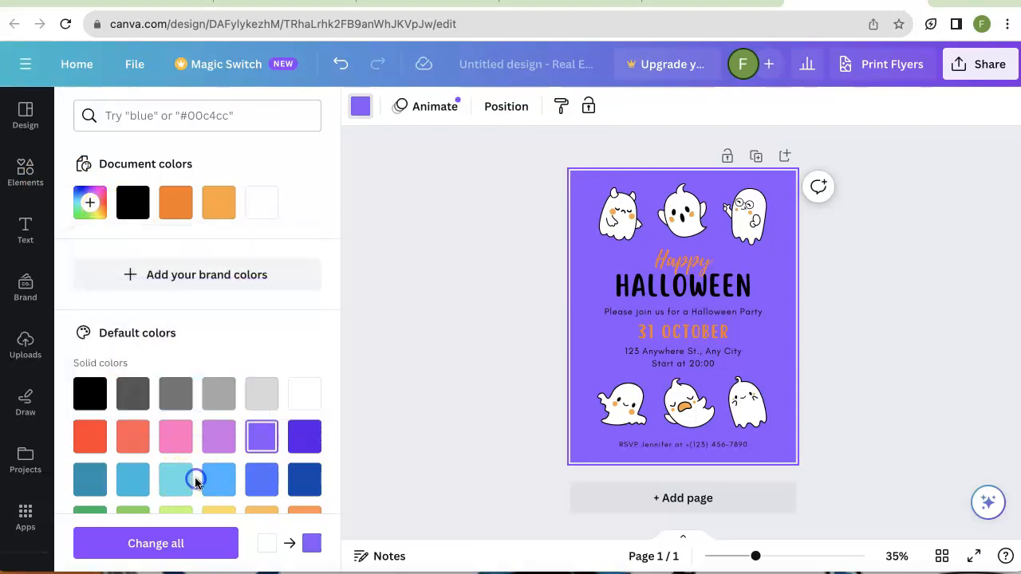
{"action": "left_click", "coordinate": [89, 436]}
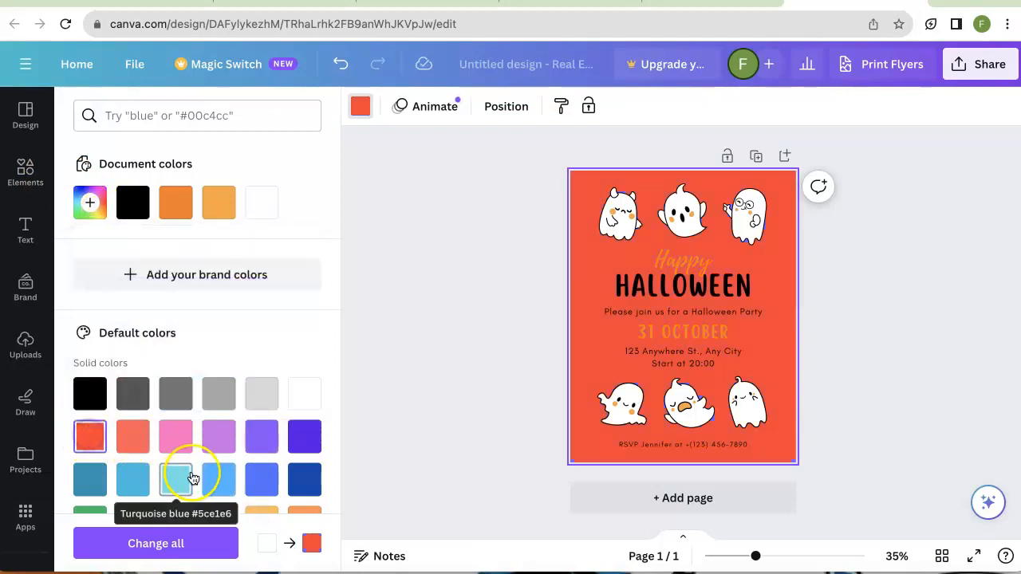
Mix a custom background color of #9B3A3A and replace it with the orange #F9A23D sampled from the lower-left ghost using the eyedropper
{"action": "left_click", "coordinate": [92, 213]}
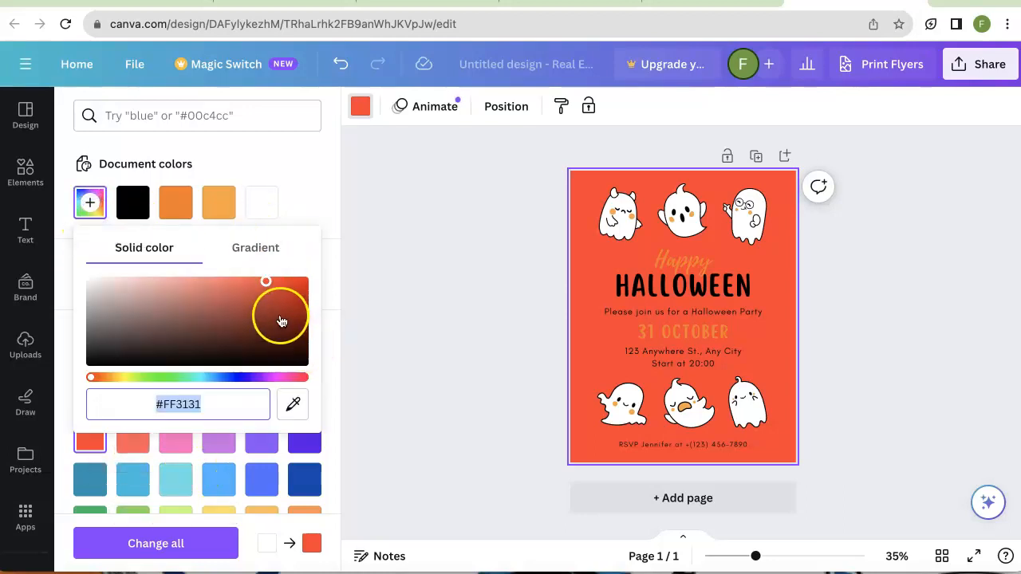
{"action": "left_click", "coordinate": [268, 288]}
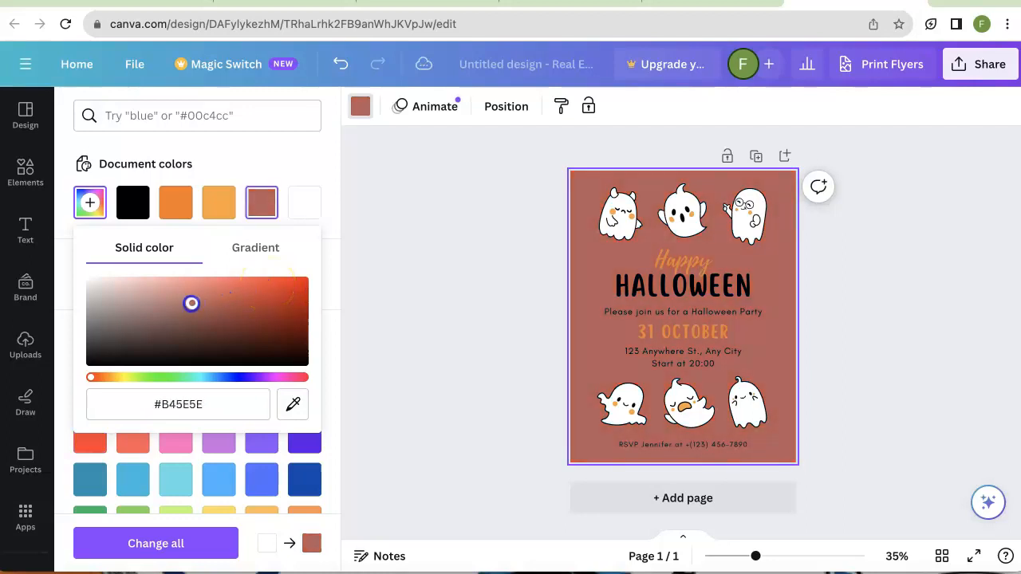
{"action": "left_click_drag", "start_coordinate": [192, 303], "coordinate": [167, 304]}
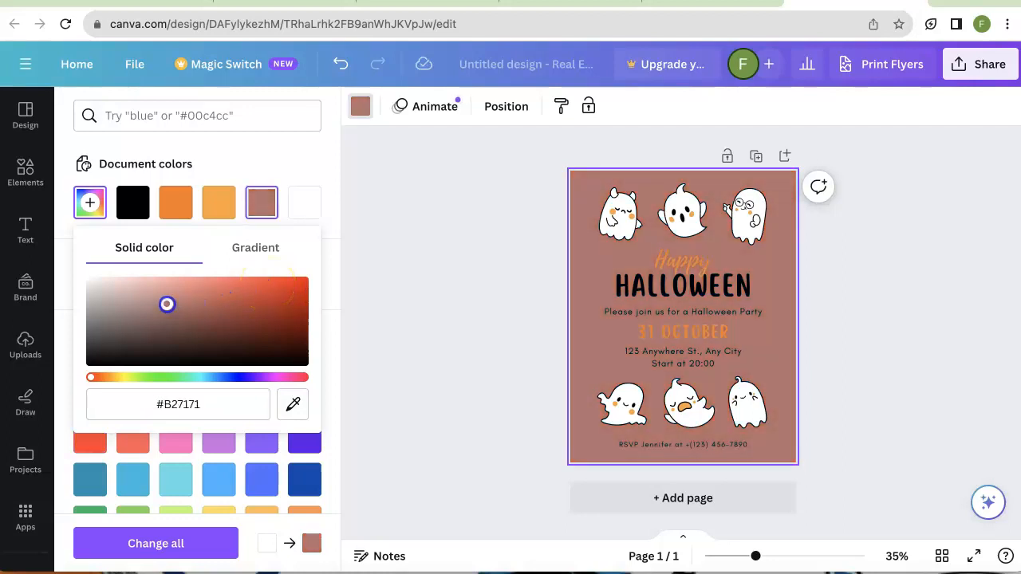
{"action": "left_click_drag", "start_coordinate": [167, 304], "coordinate": [271, 280]}
{"action": "left_click_drag", "start_coordinate": [94, 283], "coordinate": [225, 312]}
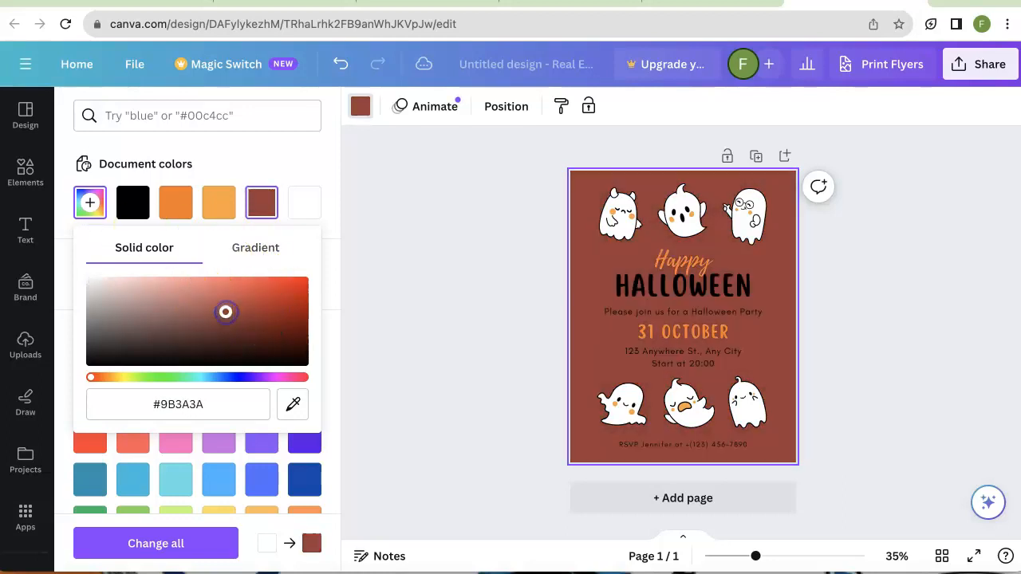
{"action": "left_click", "coordinate": [293, 406]}
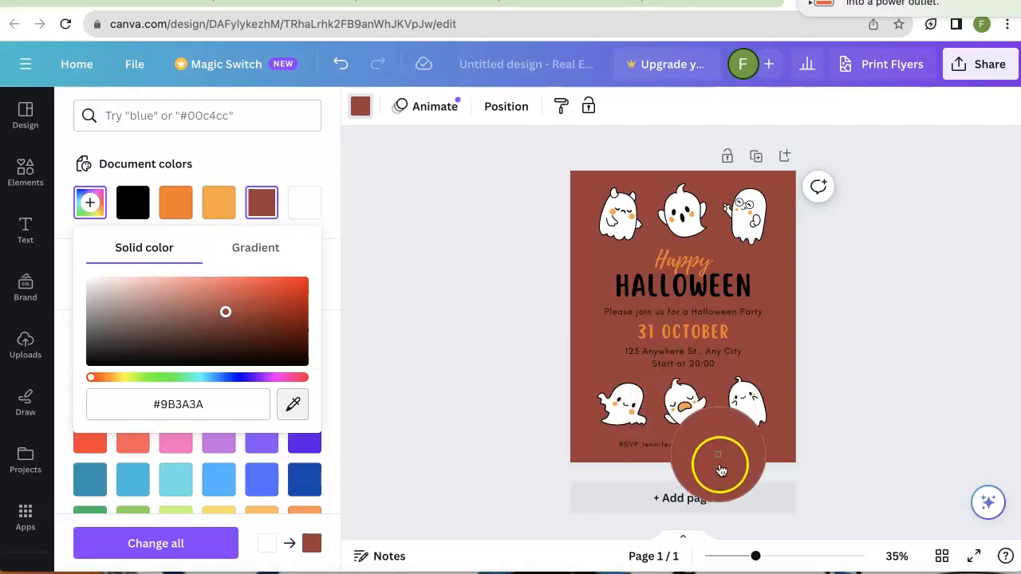
{"action": "left_click", "coordinate": [632, 416]}
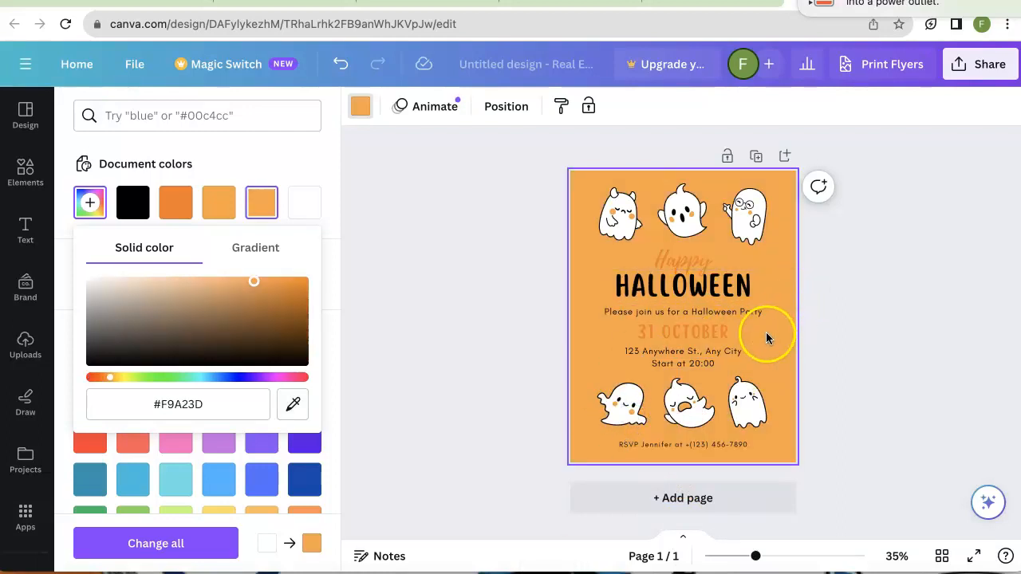
Change the text color of the "31 OCTOBER" date and the "Happy" heading to black
{"action": "left_click", "coordinate": [689, 335]}
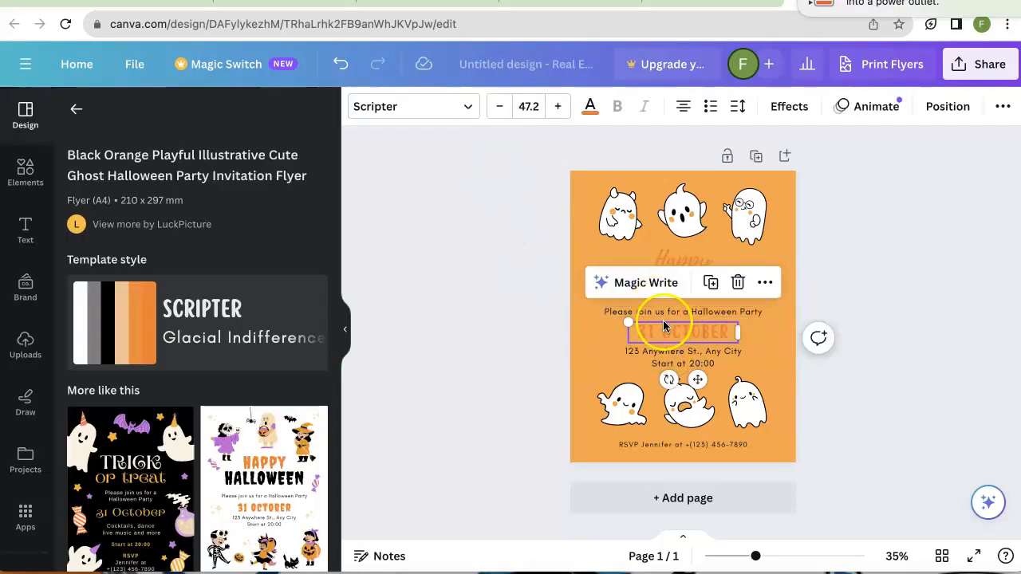
{"action": "left_click", "coordinate": [590, 108]}
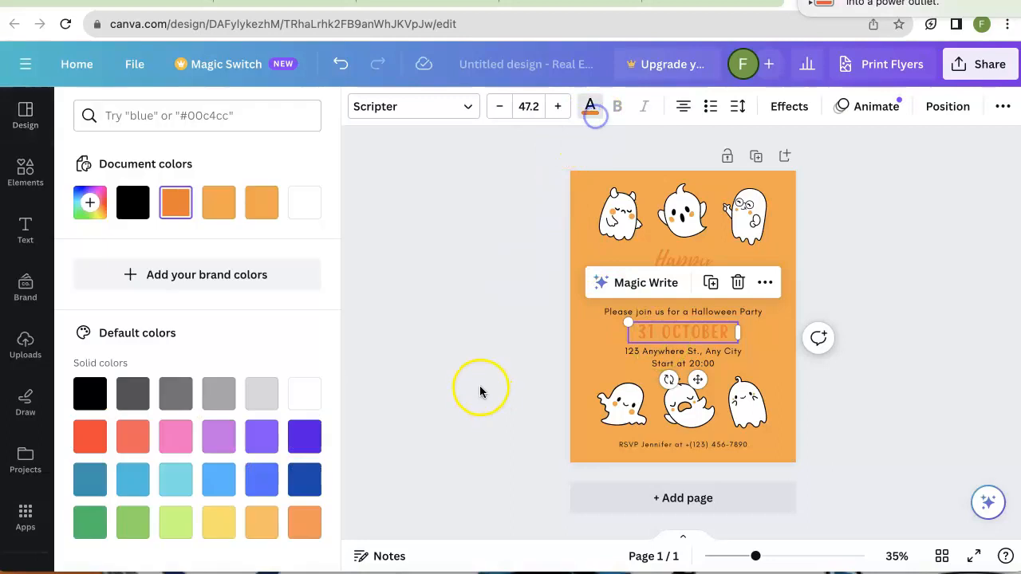
{"action": "left_click", "coordinate": [131, 214]}
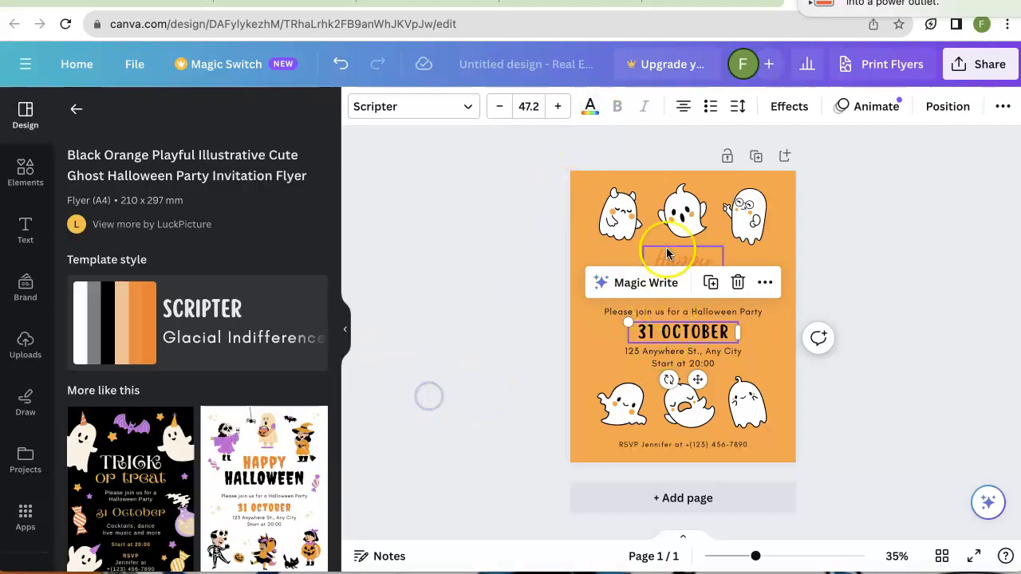
{"action": "left_click", "coordinate": [674, 263]}
{"action": "left_click", "coordinate": [591, 107]}
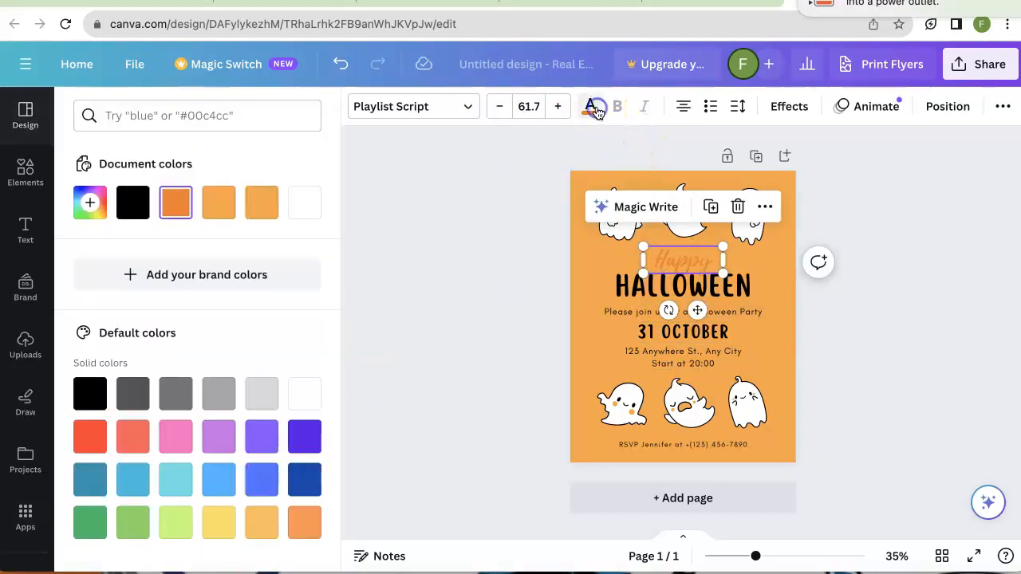
{"action": "left_click", "coordinate": [137, 208]}
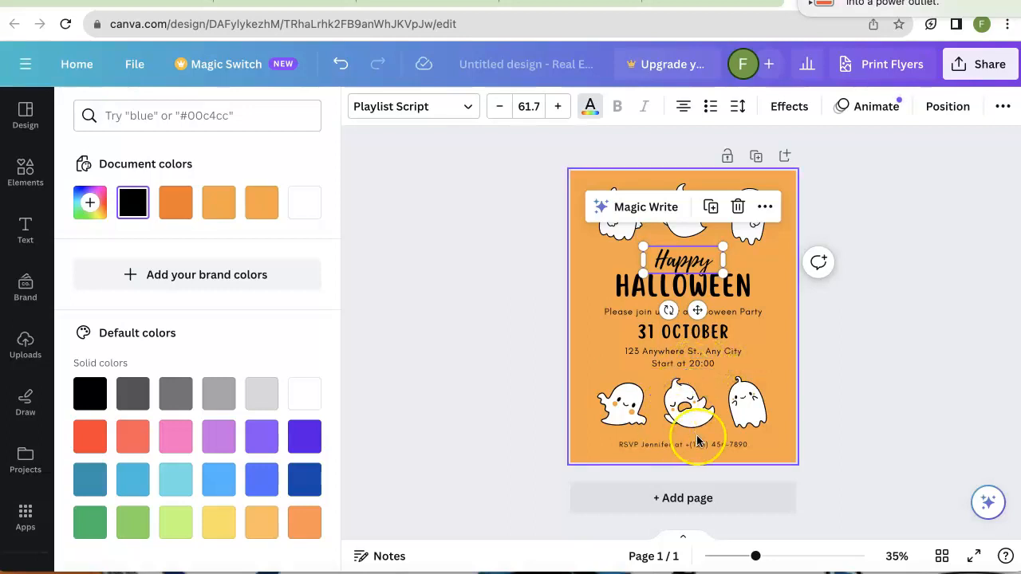
Try the suggested Halloween flyer template with costumed children on the page, and undo it
{"action": "left_click", "coordinate": [493, 388]}
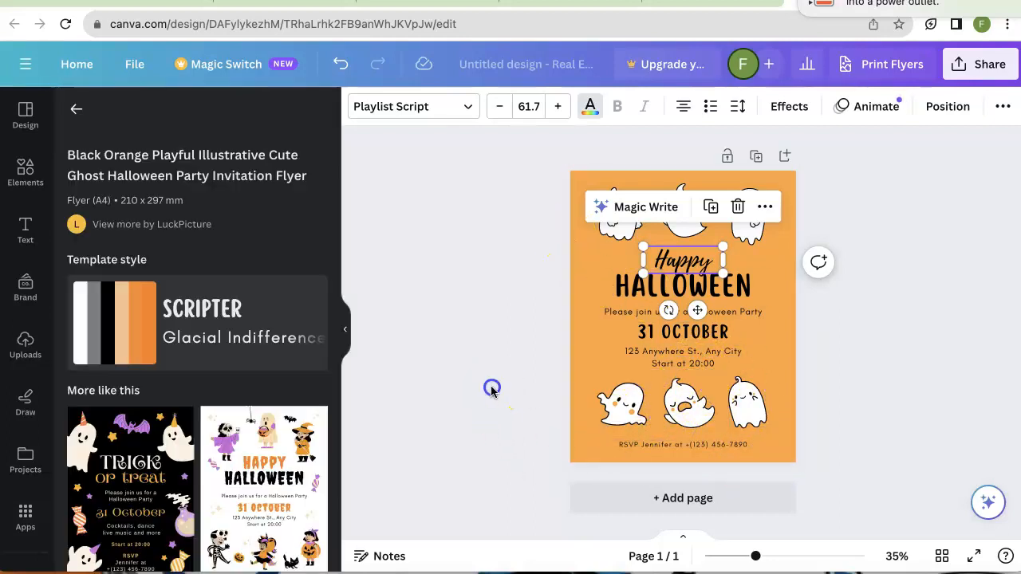
{"action": "left_click", "coordinate": [840, 352]}
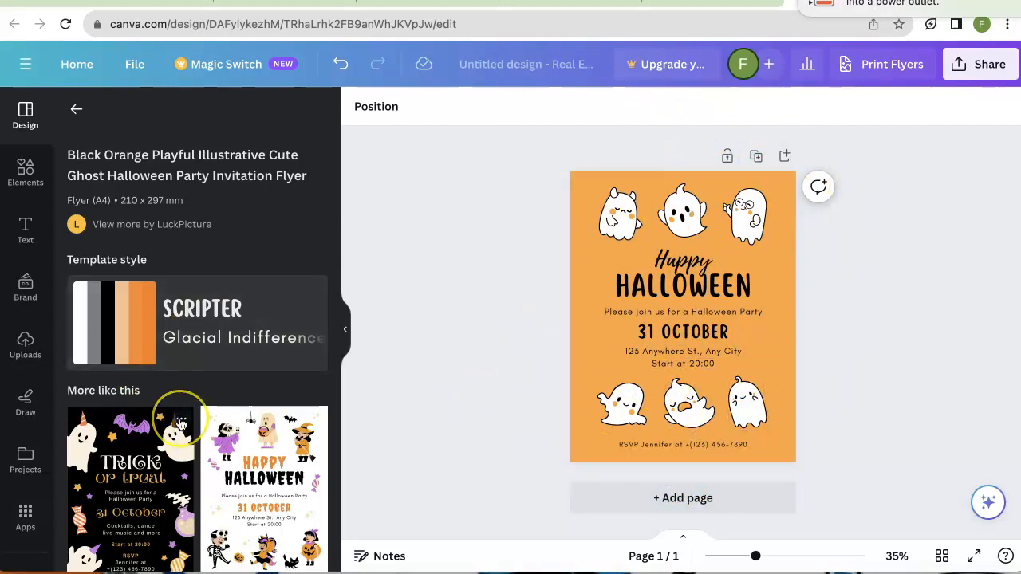
{"action": "scroll", "coordinate": [180, 422], "scroll_direction": "down", "scroll_amount": 3}
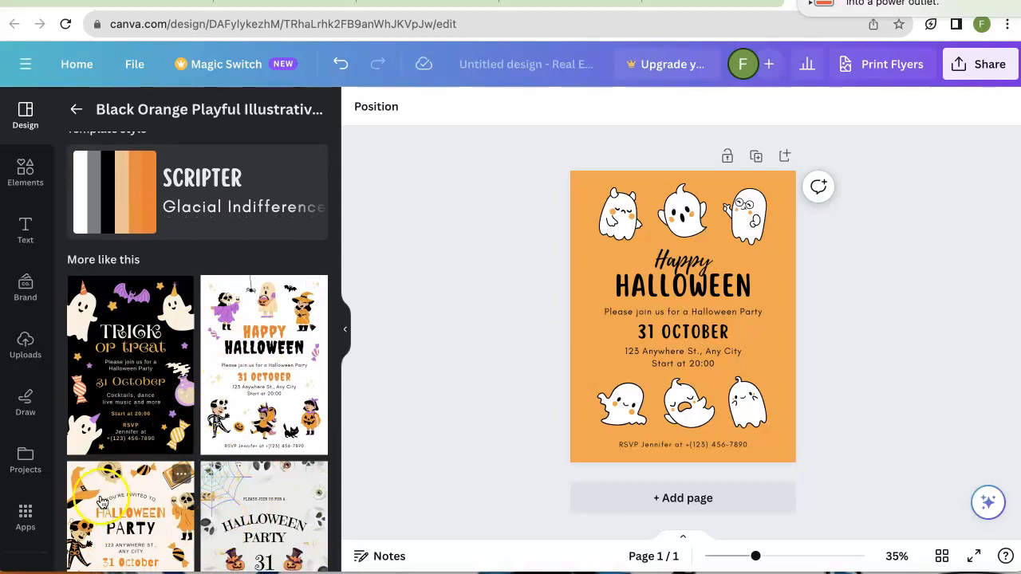
{"action": "left_click", "coordinate": [247, 399]}
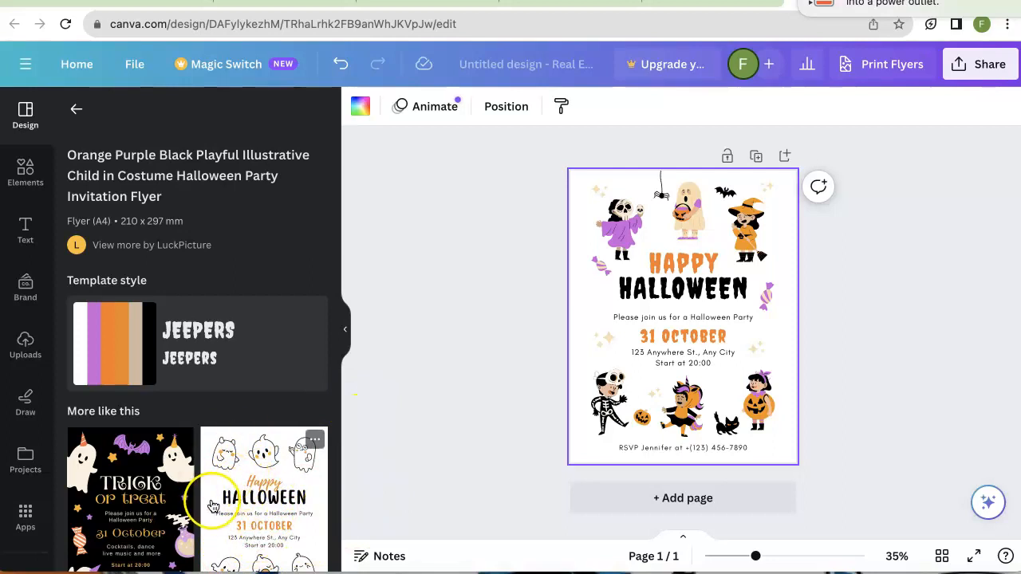
{"action": "left_click", "coordinate": [342, 66]}
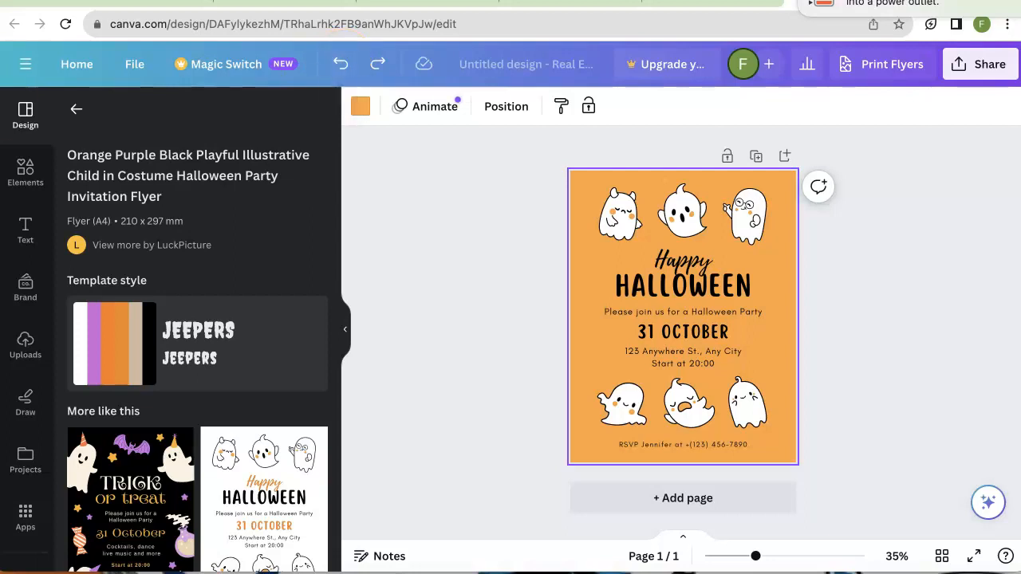
Create a new blank design of type Flyer (Portrait 8.5 × 11 in) from the home page
{"action": "left_click", "coordinate": [77, 66]}
{"action": "left_click", "coordinate": [882, 130]}
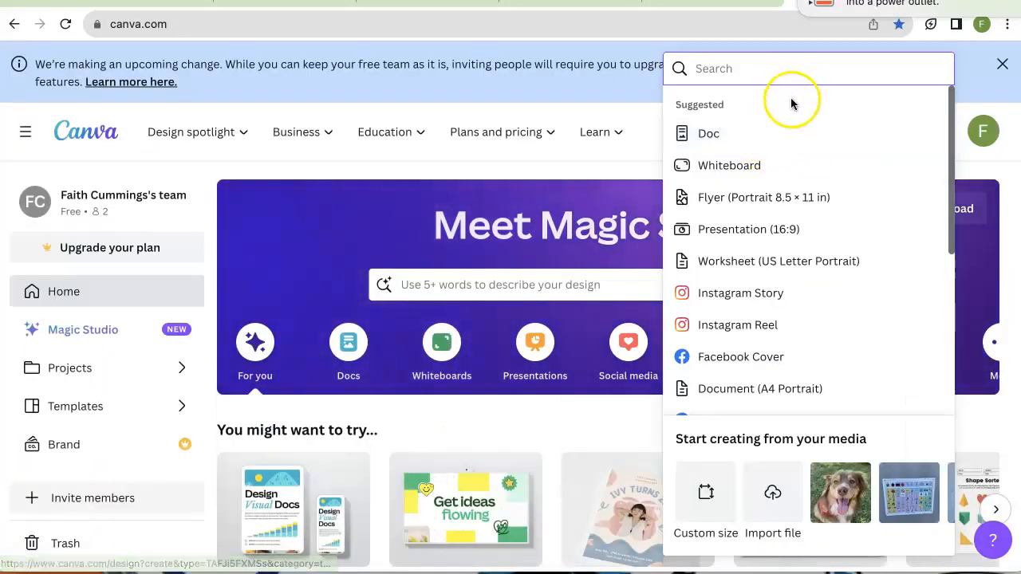
{"action": "left_click", "coordinate": [798, 199]}
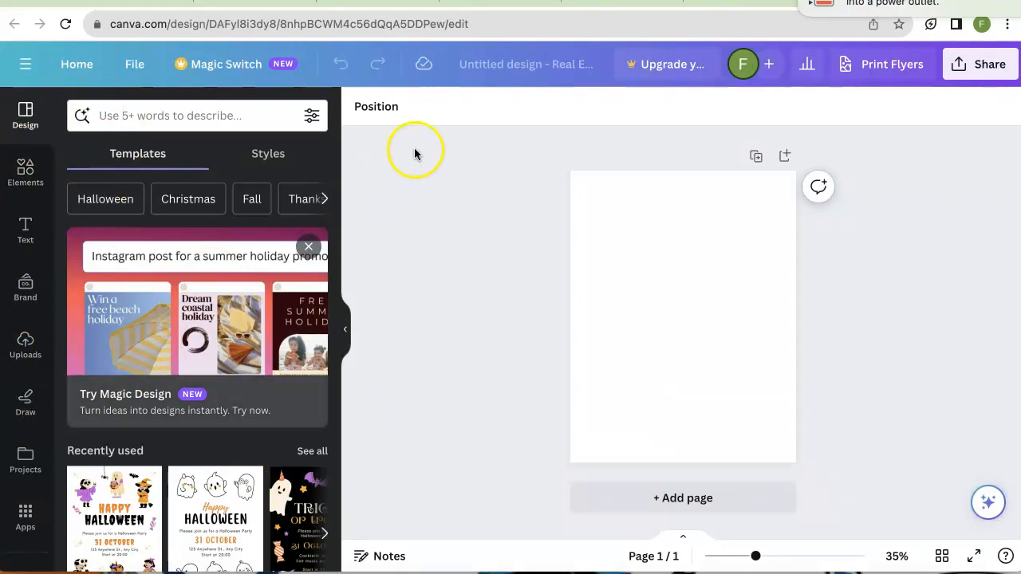
Add a heading consisting of the owner's first name followed by "’s Furry Friends"
{"action": "left_click", "coordinate": [24, 235]}
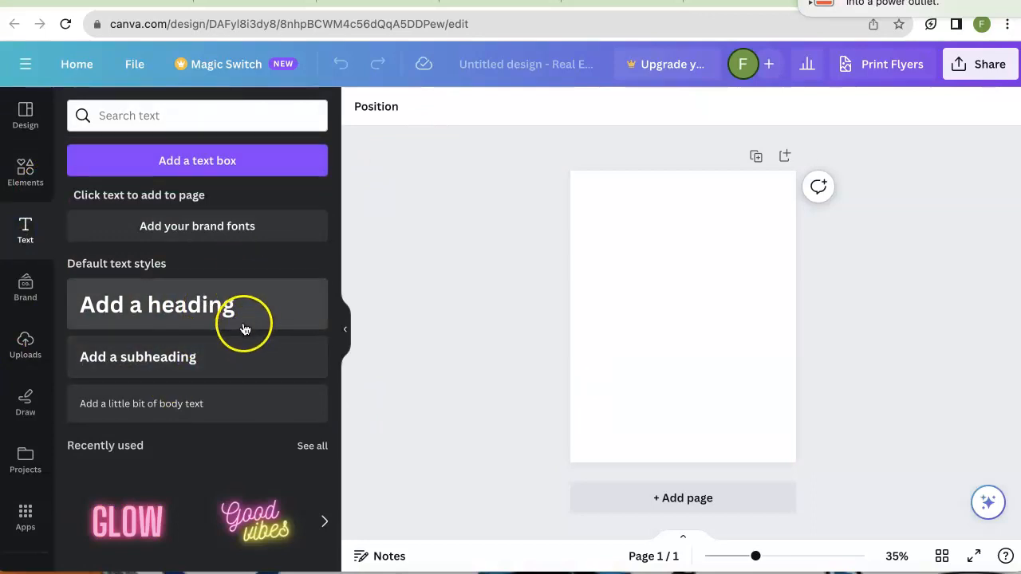
{"action": "left_click", "coordinate": [218, 288]}
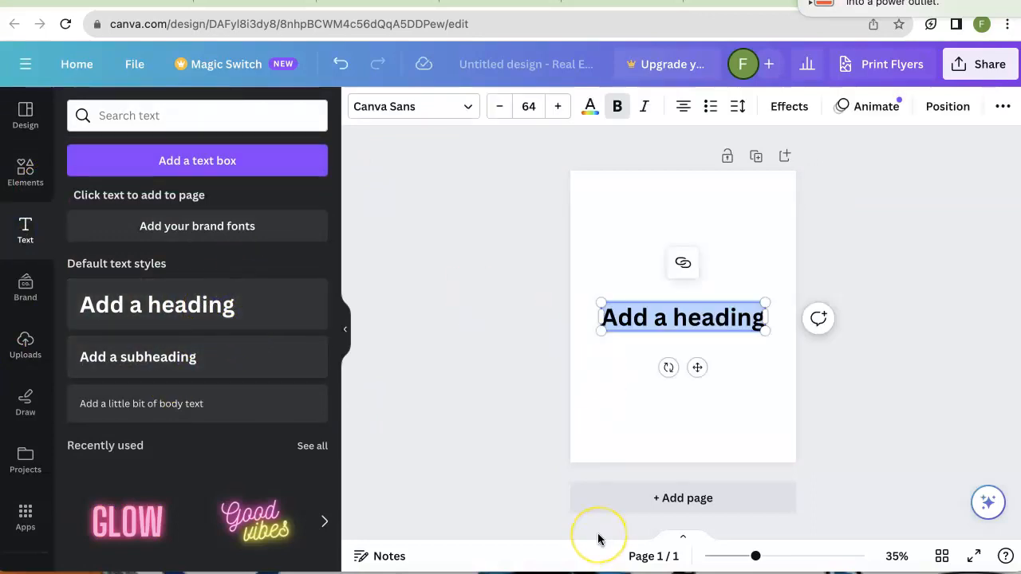
{"action": "type", "text": "Faith"}
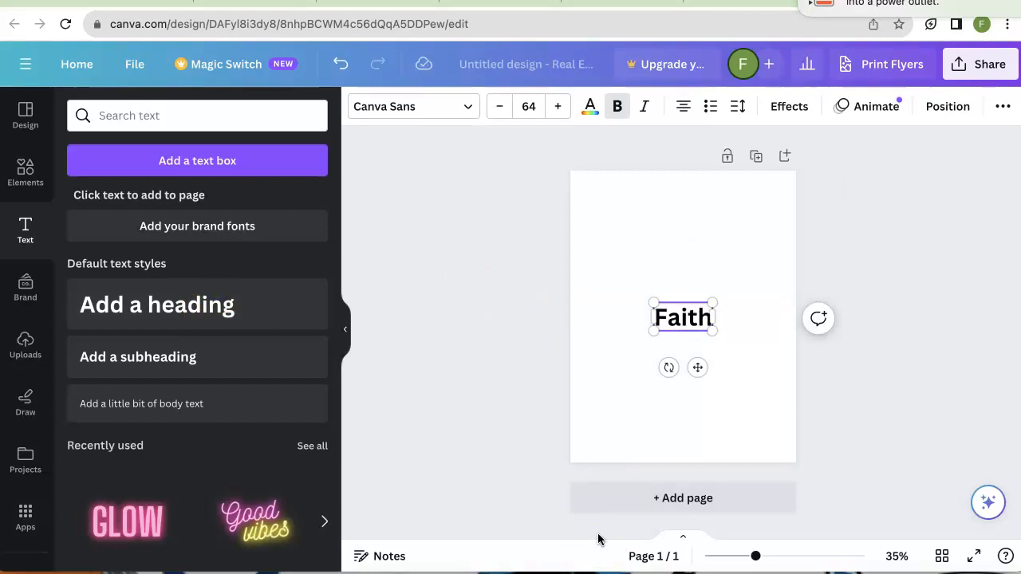
{"action": "type", "text": "’s Furry Friends"}
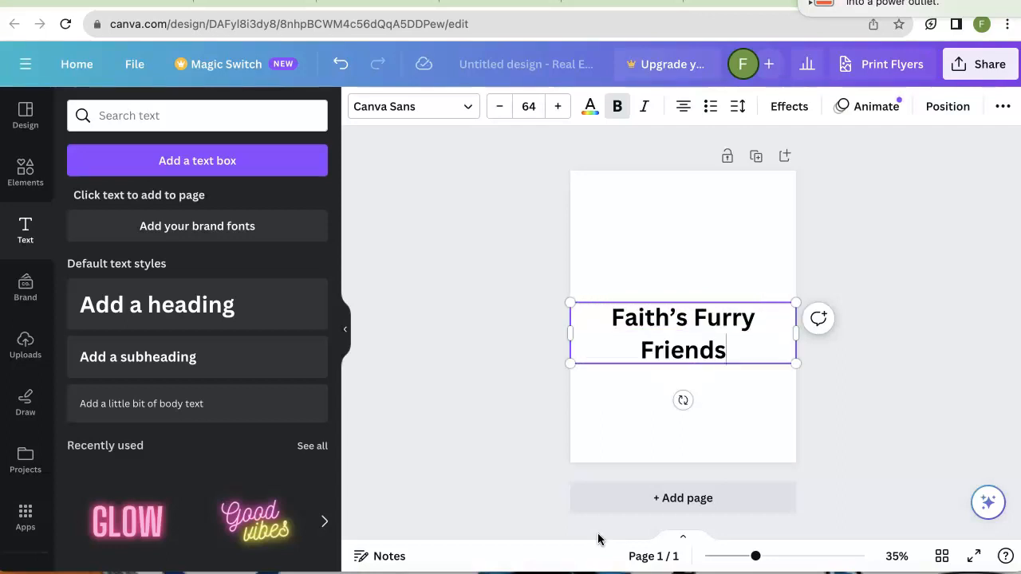
Move the heading to the top of the flyer page and adjust the width of its text box
{"action": "left_click", "coordinate": [738, 416]}
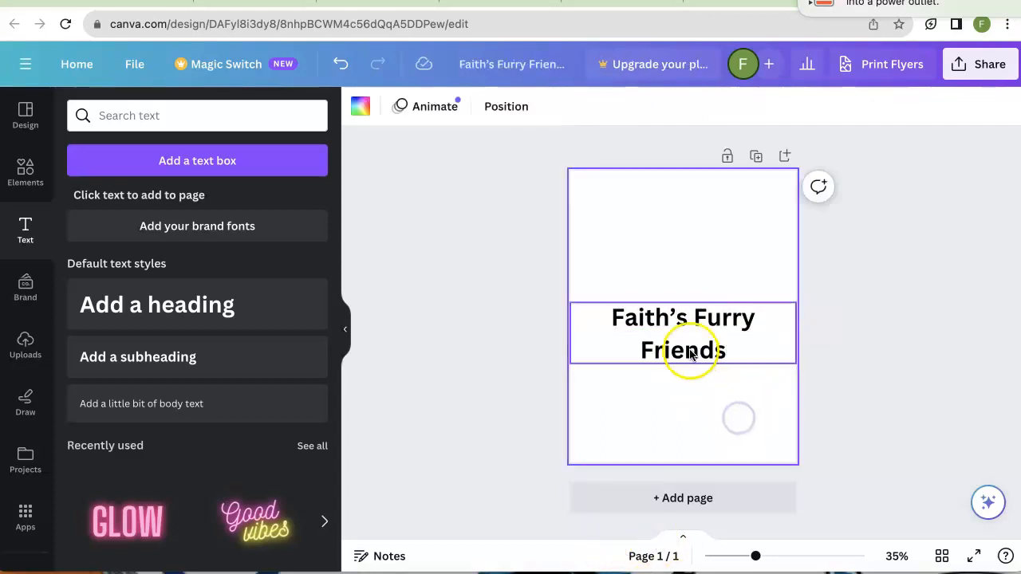
{"action": "left_click", "coordinate": [689, 323]}
{"action": "left_click_drag", "start_coordinate": [689, 323], "coordinate": [686, 221]}
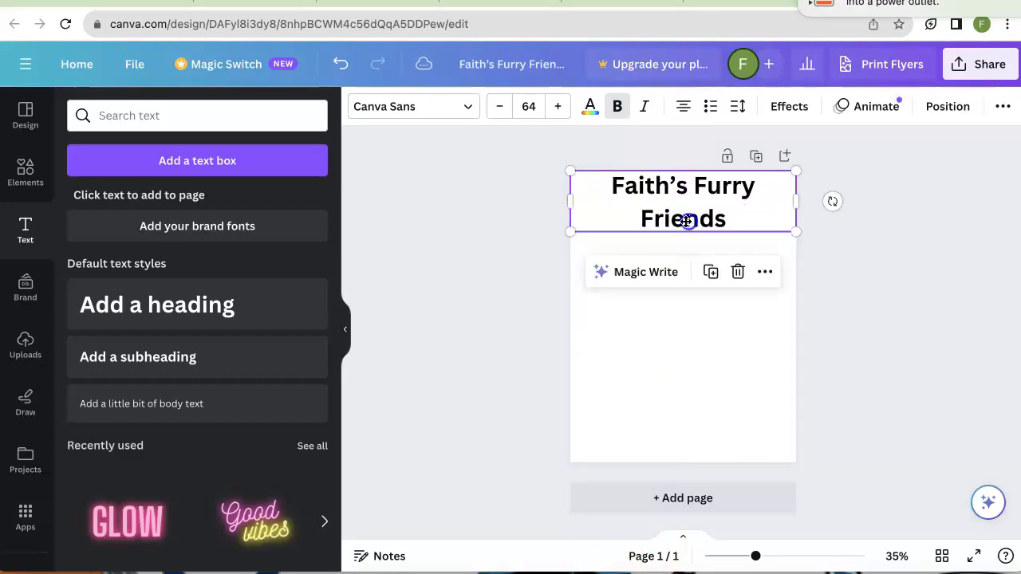
{"action": "left_click_drag", "start_coordinate": [566, 201], "coordinate": [516, 200]}
{"action": "left_click_drag", "start_coordinate": [677, 183], "coordinate": [704, 186]}
Reduce the heading's font size to 53 and narrow its text box
{"action": "left_click", "coordinate": [492, 117]}
{"action": "left_click", "coordinate": [493, 116]}
{"action": "left_click", "coordinate": [494, 115]}
{"action": "left_click", "coordinate": [494, 115]}
{"action": "left_click", "coordinate": [495, 116]}
{"action": "left_click", "coordinate": [495, 116]}
{"action": "left_click", "coordinate": [689, 312]}
{"action": "left_click_drag", "start_coordinate": [697, 191], "coordinate": [702, 192]}
{"action": "left_click_drag", "start_coordinate": [543, 176], "coordinate": [659, 182]}
Center the two-line heading horizontally, just below the page's upper edge
{"action": "left_click", "coordinate": [911, 245]}
{"action": "left_click", "coordinate": [753, 185]}
{"action": "left_click_drag", "start_coordinate": [753, 184], "coordinate": [695, 183]}
{"action": "left_click_drag", "start_coordinate": [696, 219], "coordinate": [697, 185]}
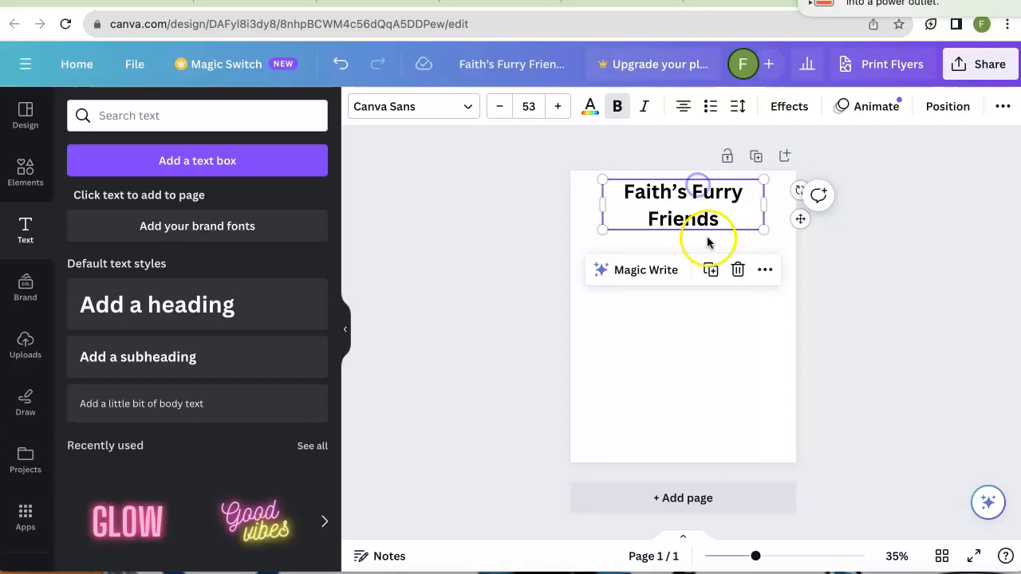
{"action": "left_click", "coordinate": [738, 313]}
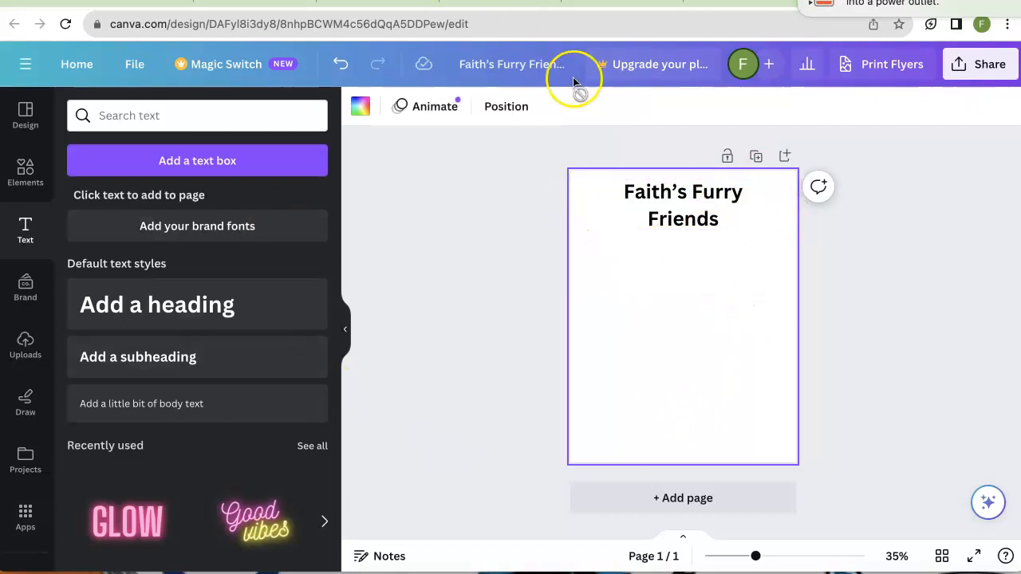
Change the heading's text color to pink from the default solid colors
{"action": "left_click", "coordinate": [674, 203]}
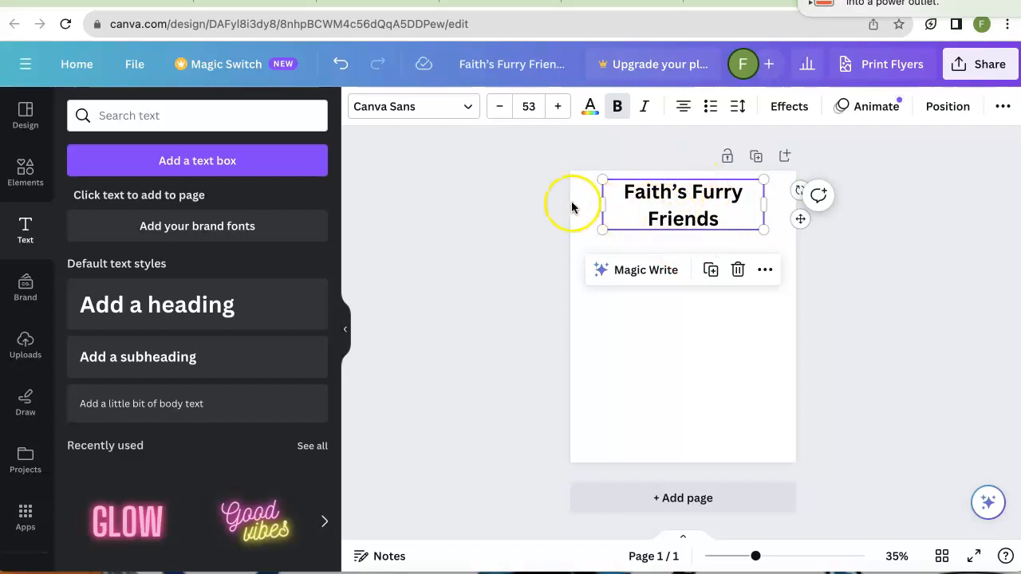
{"action": "left_click", "coordinate": [591, 107]}
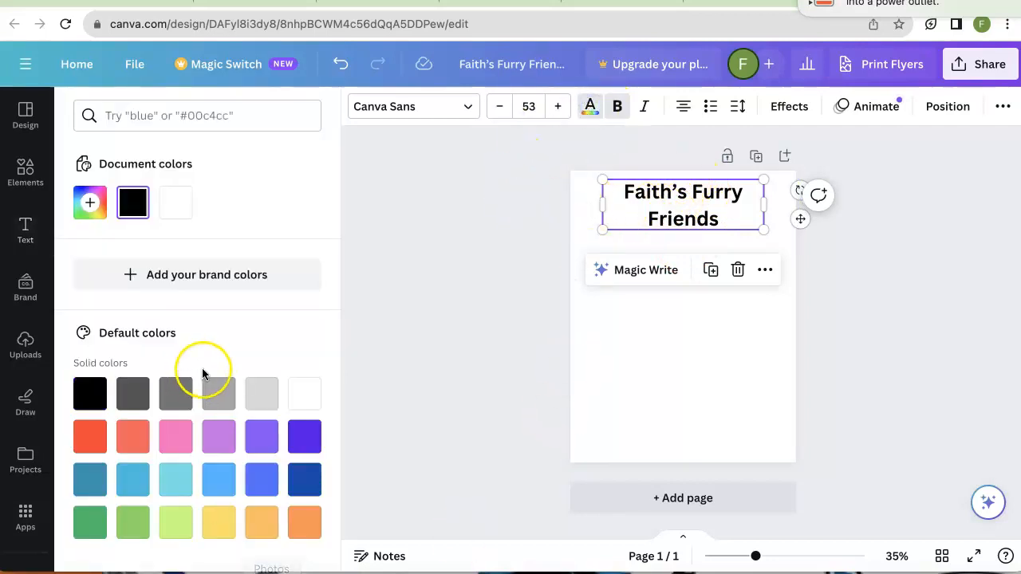
{"action": "scroll", "coordinate": [287, 375], "scroll_direction": "down", "scroll_amount": 1}
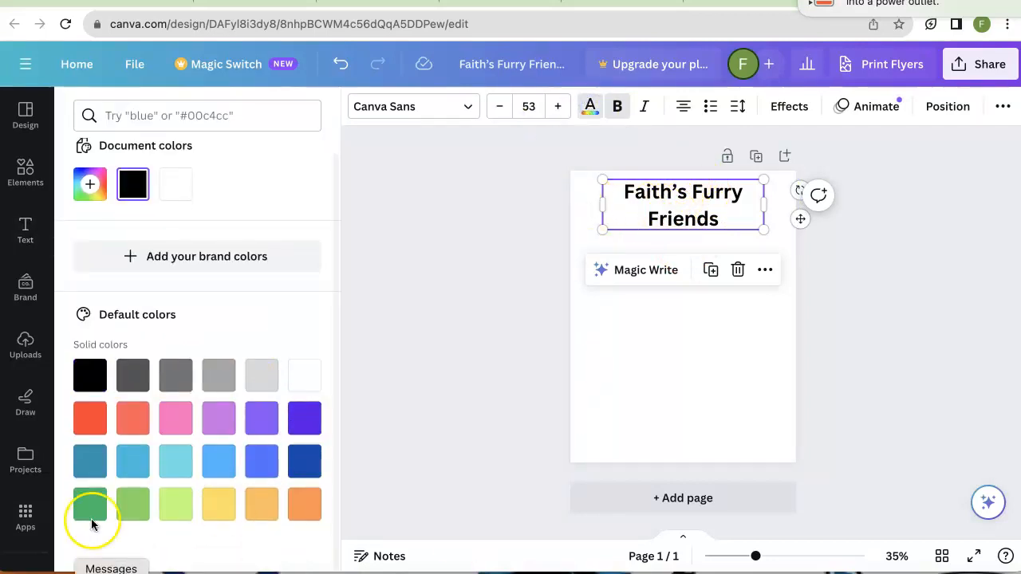
{"action": "left_click", "coordinate": [185, 433]}
{"action": "left_click", "coordinate": [438, 347]}
{"action": "left_click", "coordinate": [631, 386]}
Change the heading's font to Bebas Neue
{"action": "left_click", "coordinate": [670, 211]}
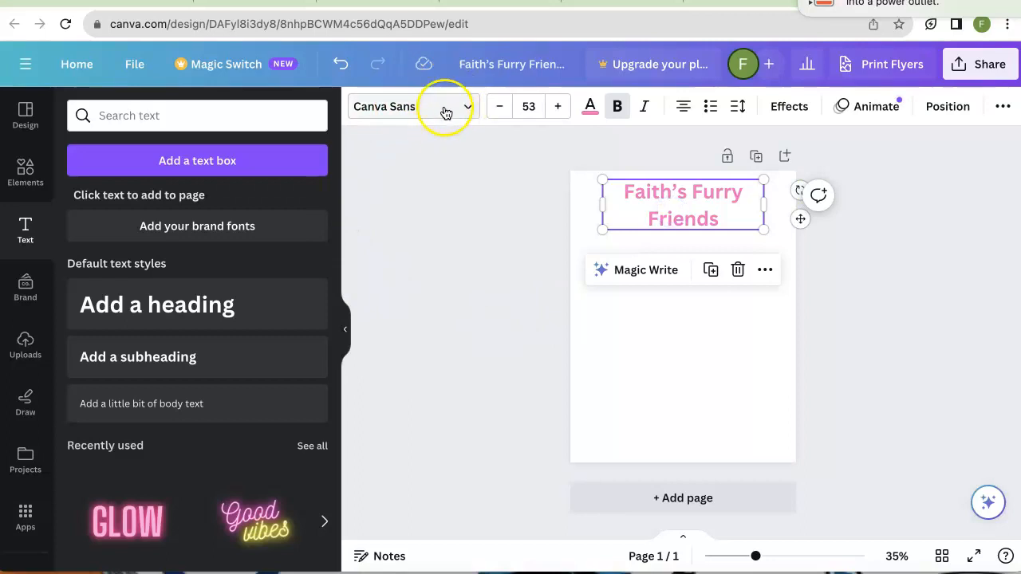
{"action": "left_click", "coordinate": [469, 108]}
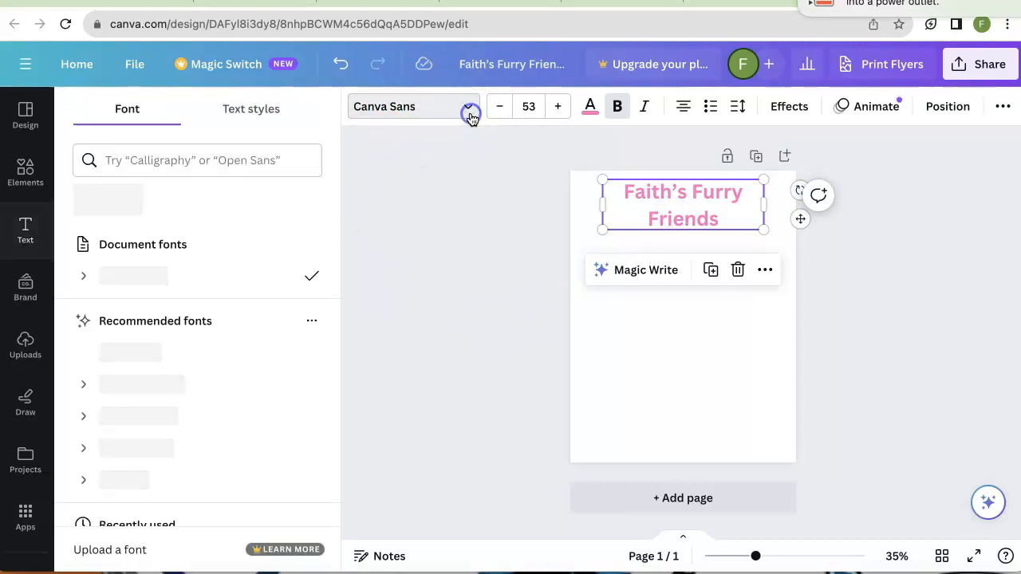
{"action": "scroll", "coordinate": [154, 343], "scroll_direction": "down", "scroll_amount": 5}
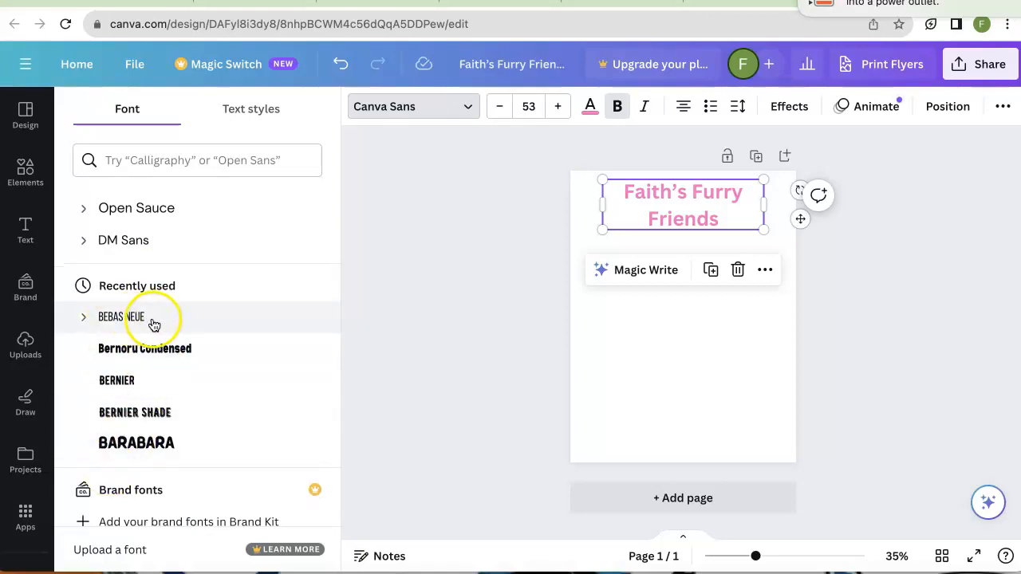
{"action": "left_click", "coordinate": [152, 323]}
{"action": "left_click", "coordinate": [626, 357]}
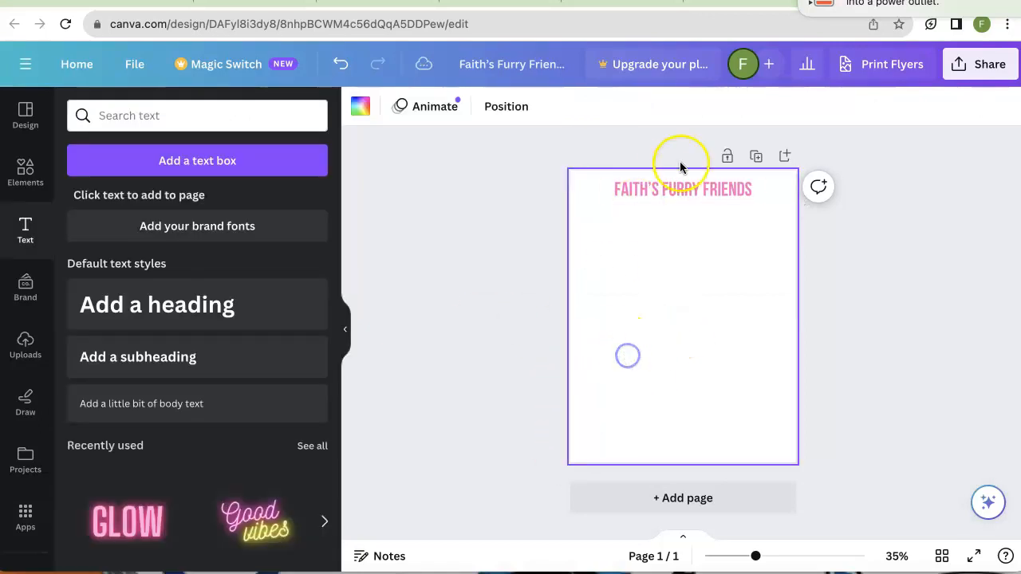
Scale the heading up to font size 59
{"action": "left_click", "coordinate": [689, 192]}
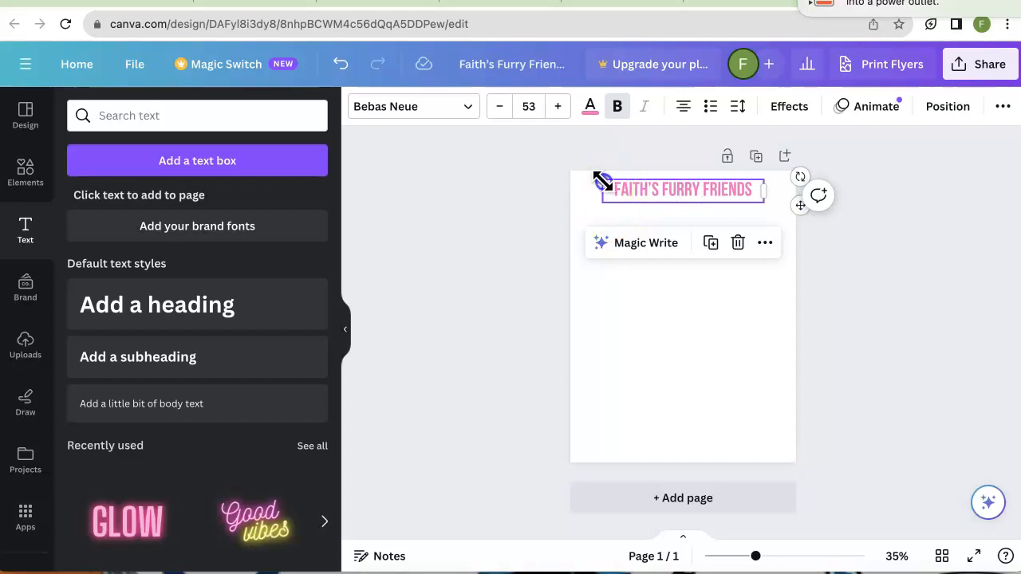
{"action": "left_click_drag", "start_coordinate": [602, 182], "coordinate": [588, 170]}
{"action": "left_click", "coordinate": [723, 295]}
Narrow the heading's text box so the title wraps onto two lines, and recenter it near the page's upper edge
{"action": "left_click", "coordinate": [693, 191]}
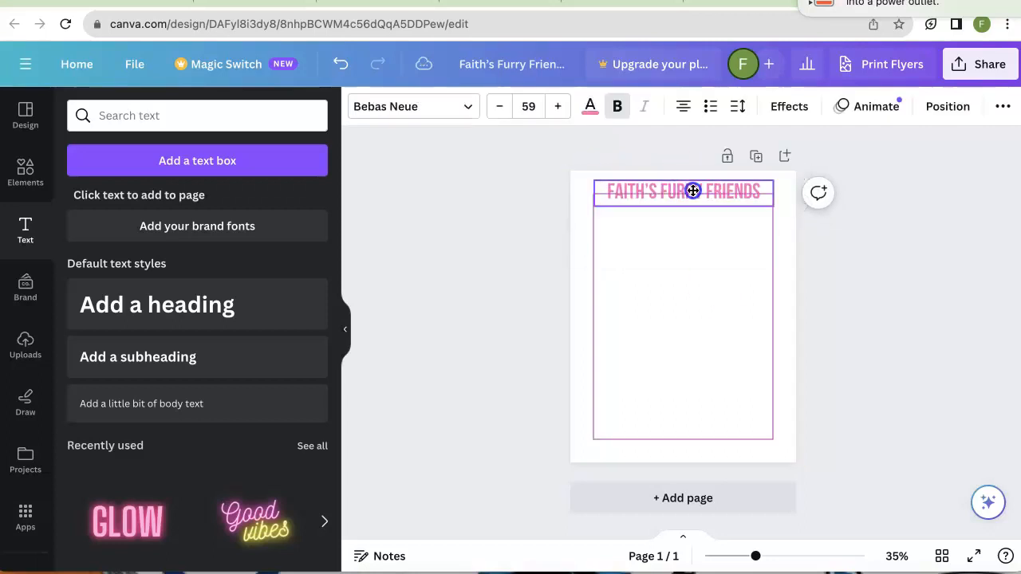
{"action": "left_click_drag", "start_coordinate": [773, 193], "coordinate": [725, 200]}
{"action": "left_click", "coordinate": [716, 297]}
{"action": "left_click", "coordinate": [659, 199]}
{"action": "left_click_drag", "start_coordinate": [659, 199], "coordinate": [680, 194]}
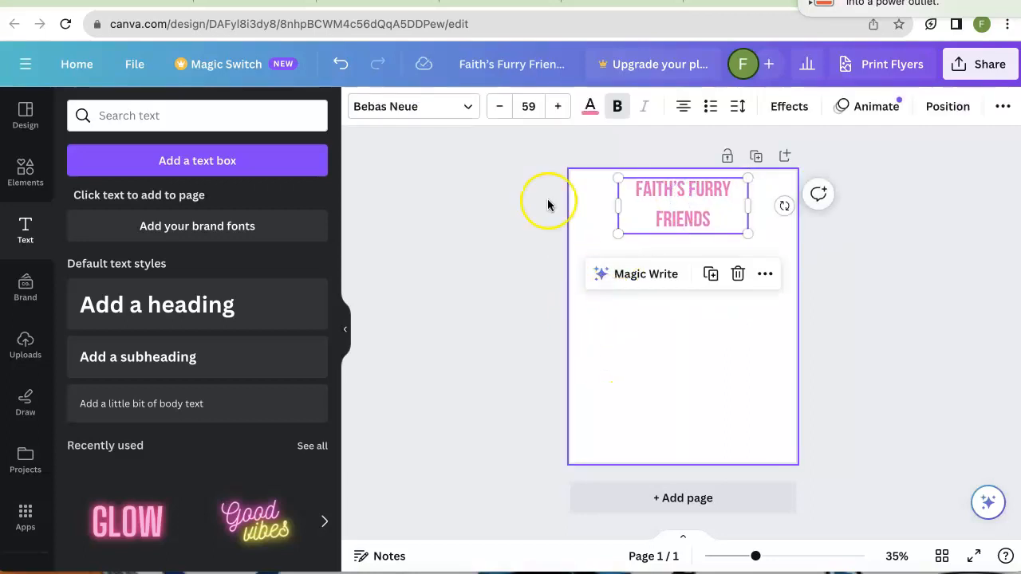
Increase the heading's font size to 64
{"action": "left_click", "coordinate": [556, 107]}
{"action": "left_click", "coordinate": [556, 107]}
{"action": "left_click", "coordinate": [556, 107]}
{"action": "left_click", "coordinate": [556, 107]}
{"action": "left_click", "coordinate": [556, 107]}
{"action": "left_click", "coordinate": [672, 357]}
Set the heading's line spacing to 1.04
{"action": "left_click", "coordinate": [662, 217]}
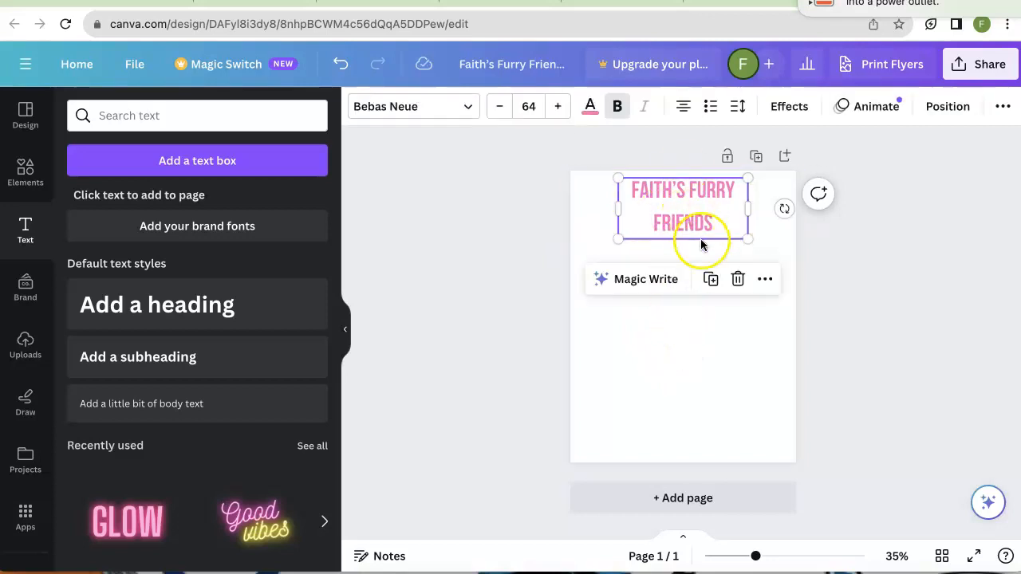
{"action": "left_click", "coordinate": [737, 106]}
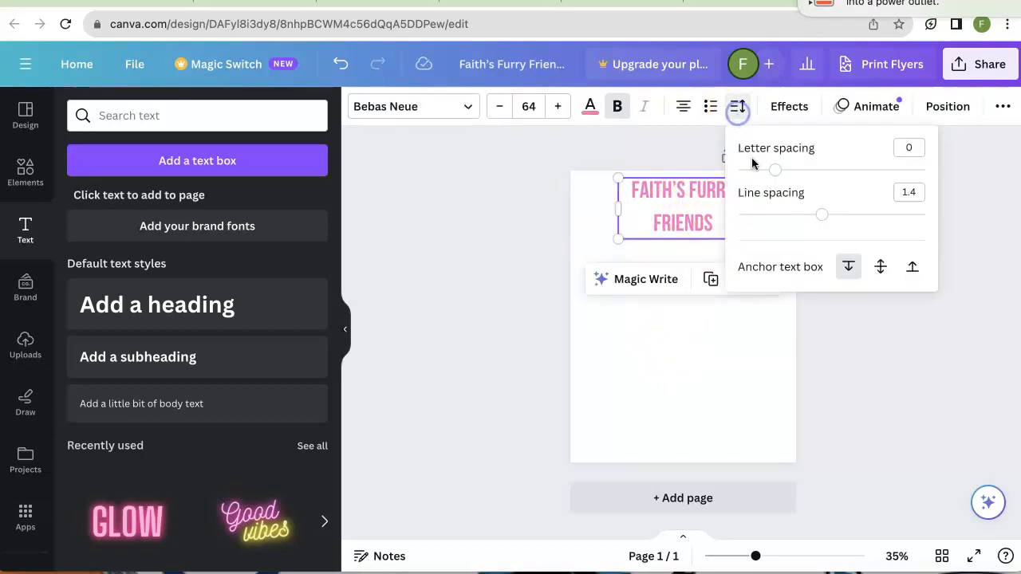
{"action": "left_click_drag", "start_coordinate": [819, 215], "coordinate": [788, 217]}
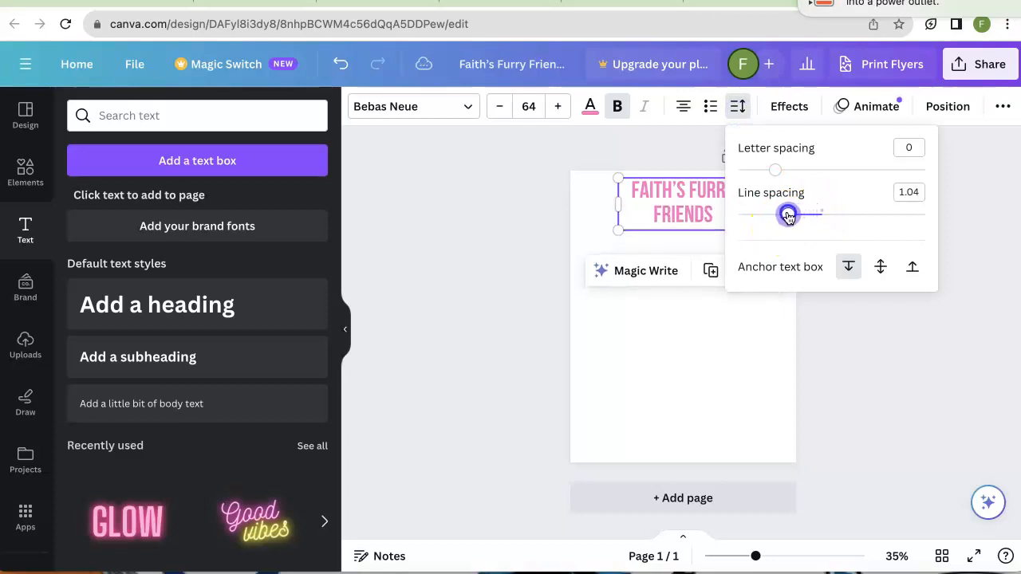
{"action": "left_click", "coordinate": [493, 299]}
{"action": "left_click", "coordinate": [922, 336]}
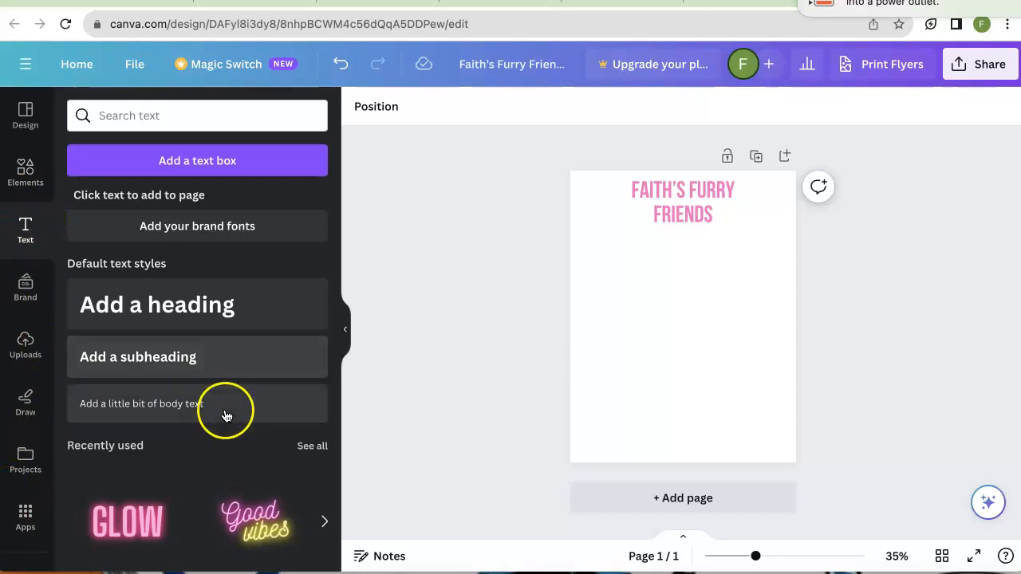
Try turquoise and a paler custom blue (#7CE0E4) as the flyer page's background color
{"action": "left_click", "coordinate": [621, 438]}
{"action": "left_click", "coordinate": [360, 106]}
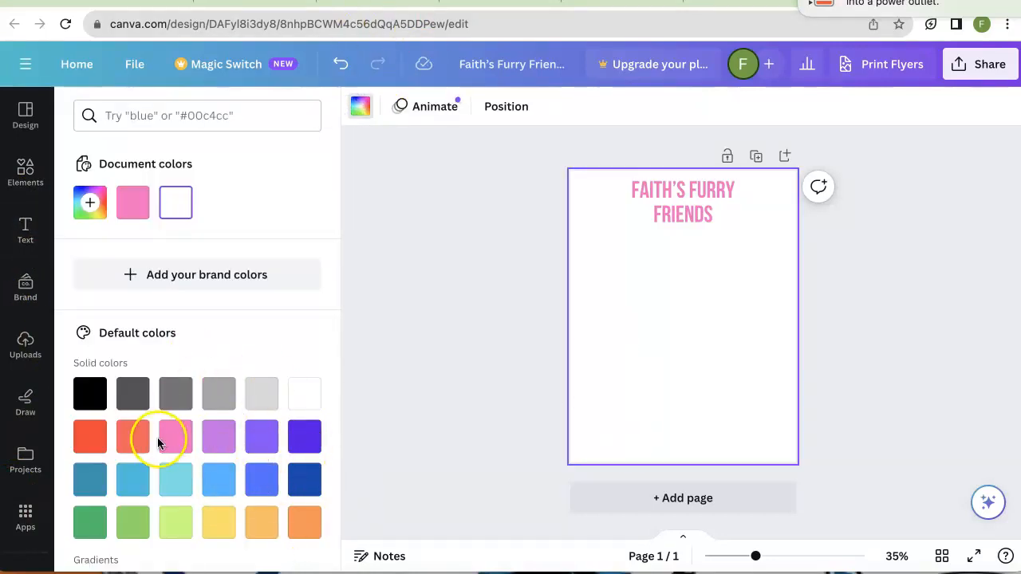
{"action": "left_click", "coordinate": [169, 490]}
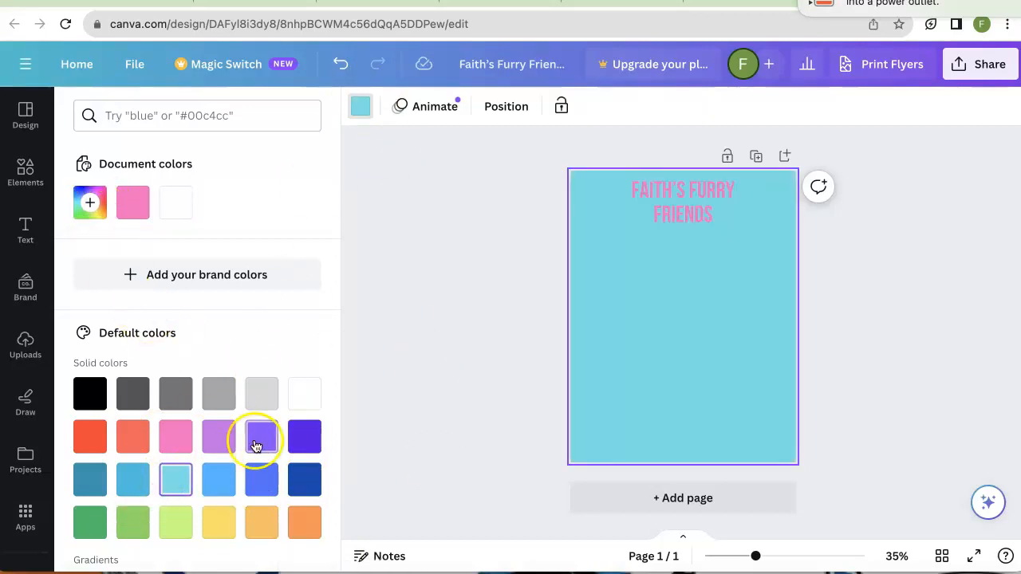
{"action": "left_click", "coordinate": [90, 203]}
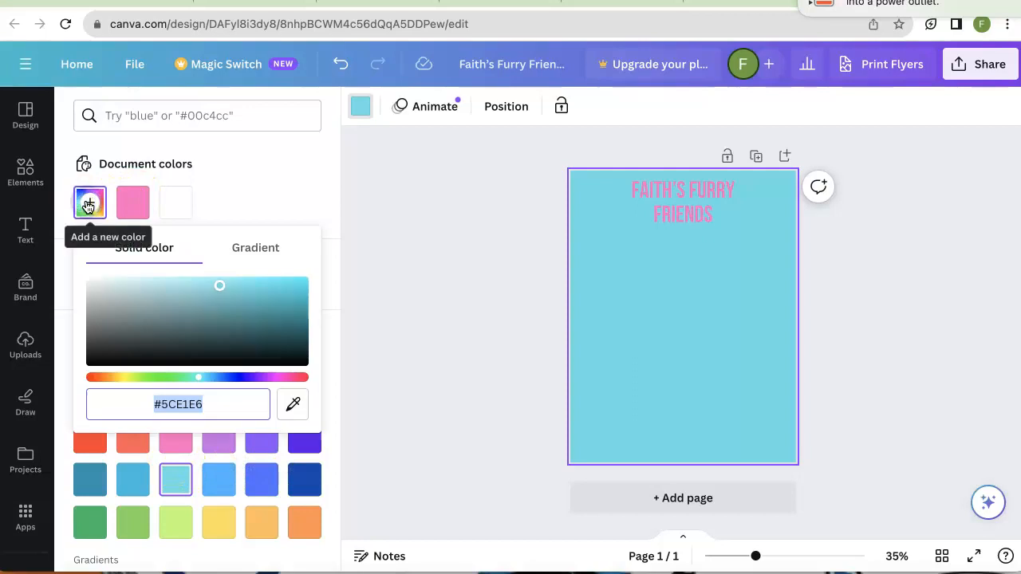
{"action": "left_click_drag", "start_coordinate": [222, 289], "coordinate": [185, 292]}
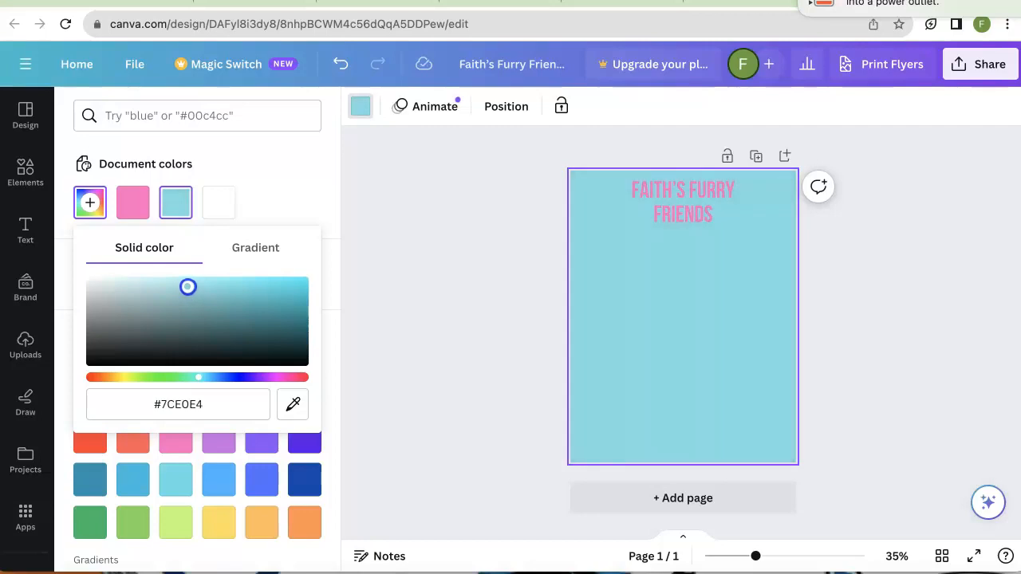
Set the page background to light purple and lighten it to the custom color #EAA2FF
{"action": "left_click", "coordinate": [219, 443]}
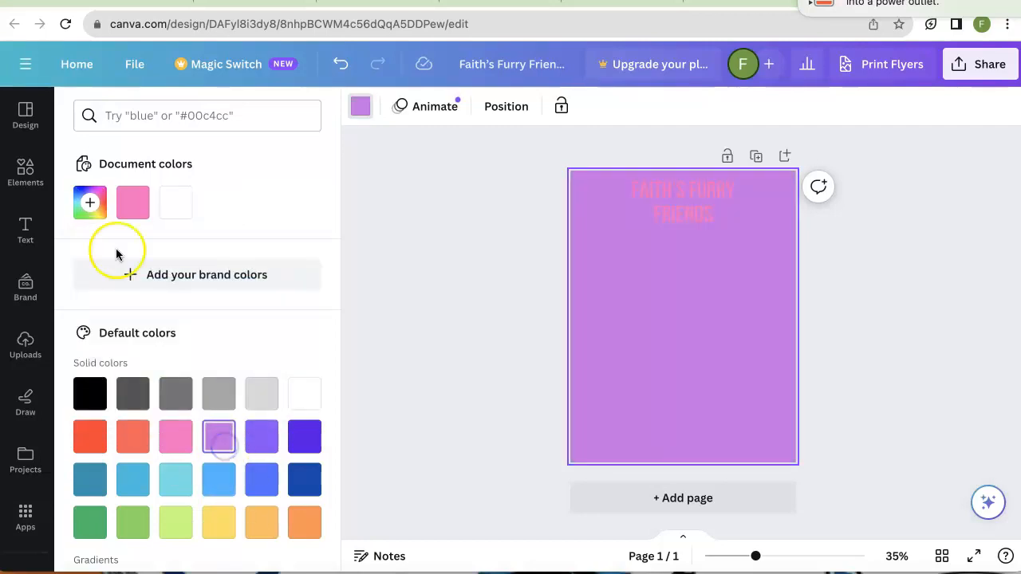
{"action": "left_click", "coordinate": [96, 212]}
{"action": "left_click_drag", "start_coordinate": [200, 290], "coordinate": [179, 278]}
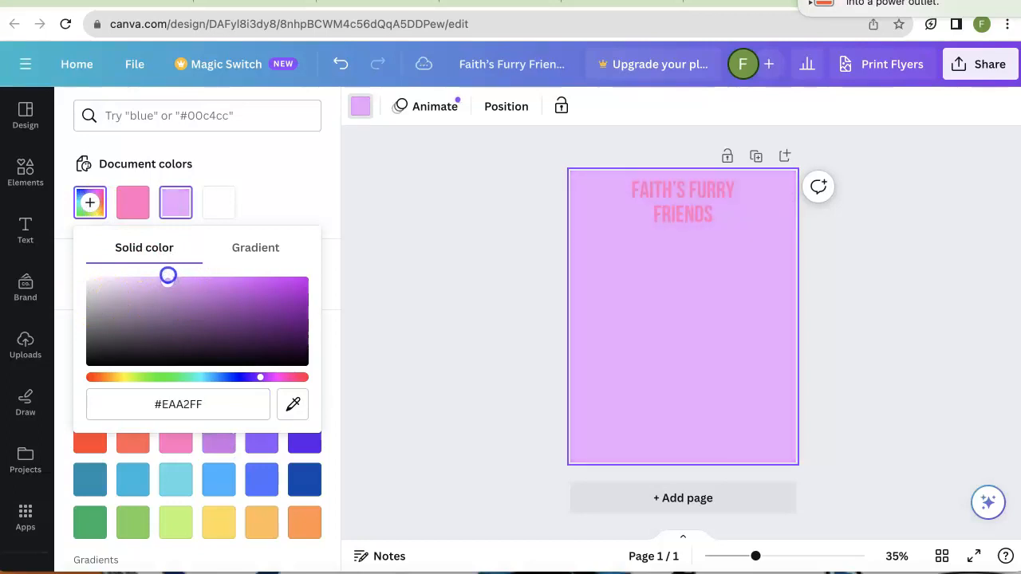
Try turquoise as the text color of the heading
{"action": "left_click", "coordinate": [408, 382]}
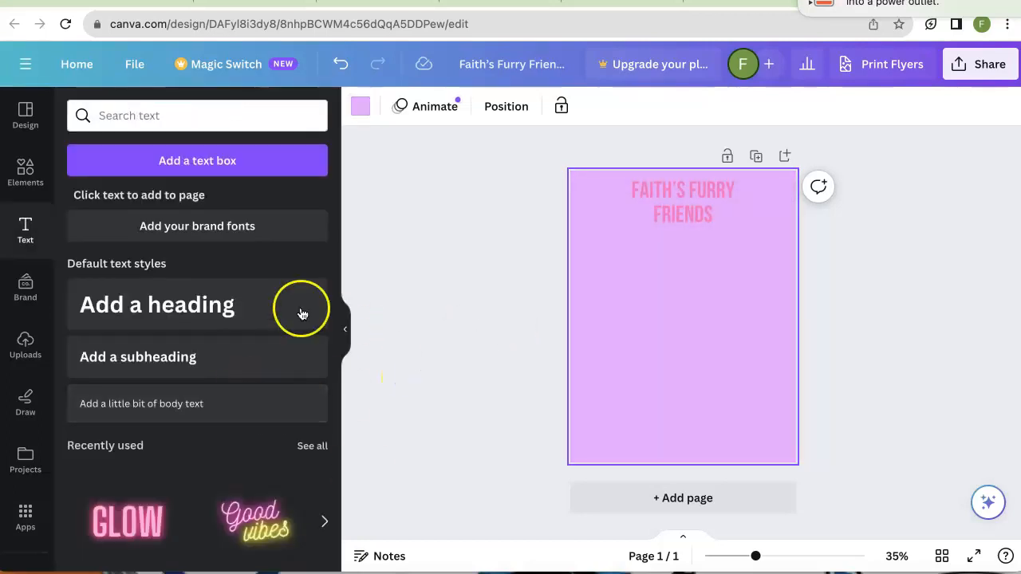
{"action": "left_click", "coordinate": [691, 209]}
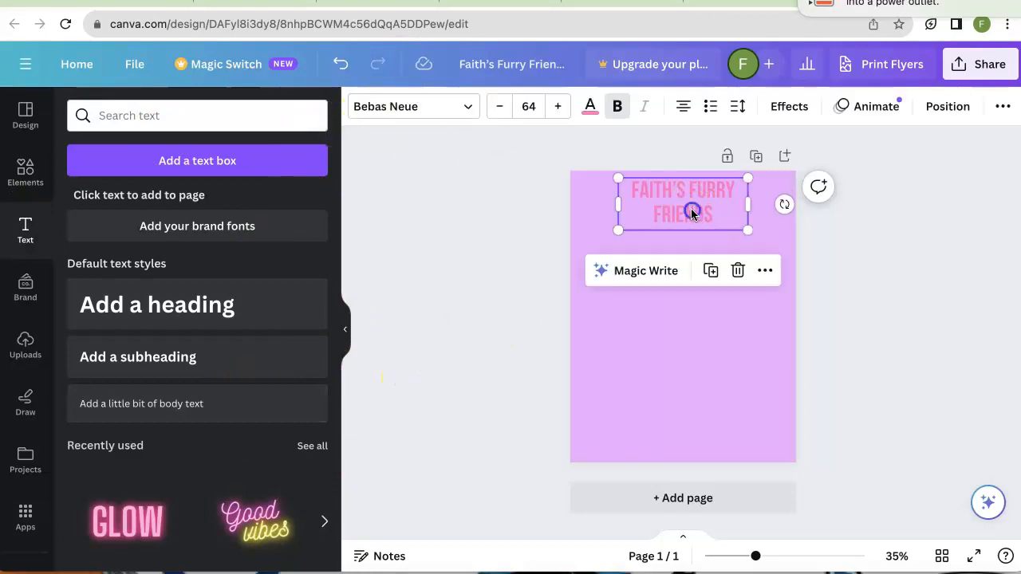
{"action": "left_click", "coordinate": [453, 106]}
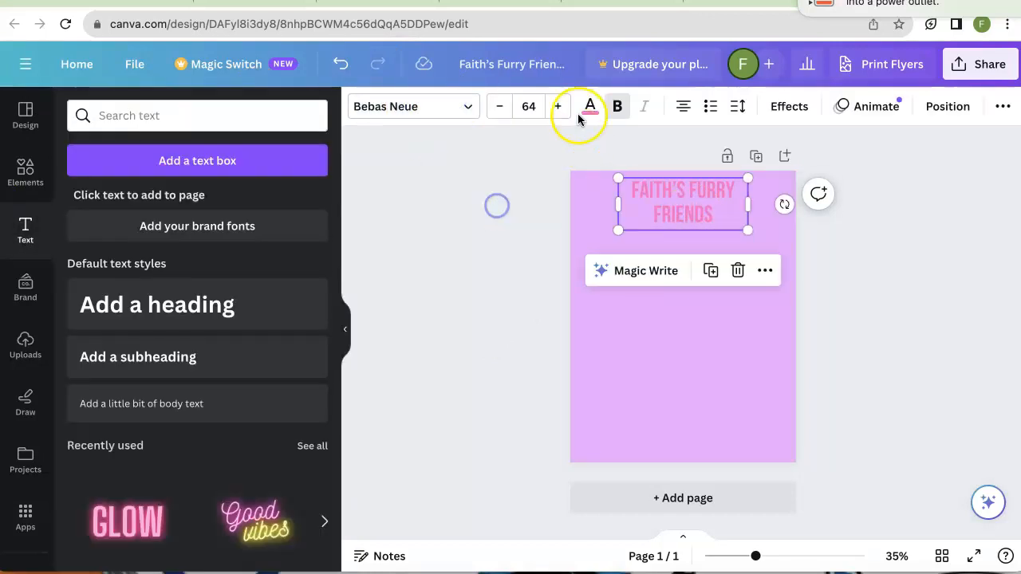
{"action": "left_click", "coordinate": [589, 108]}
{"action": "left_click", "coordinate": [175, 480]}
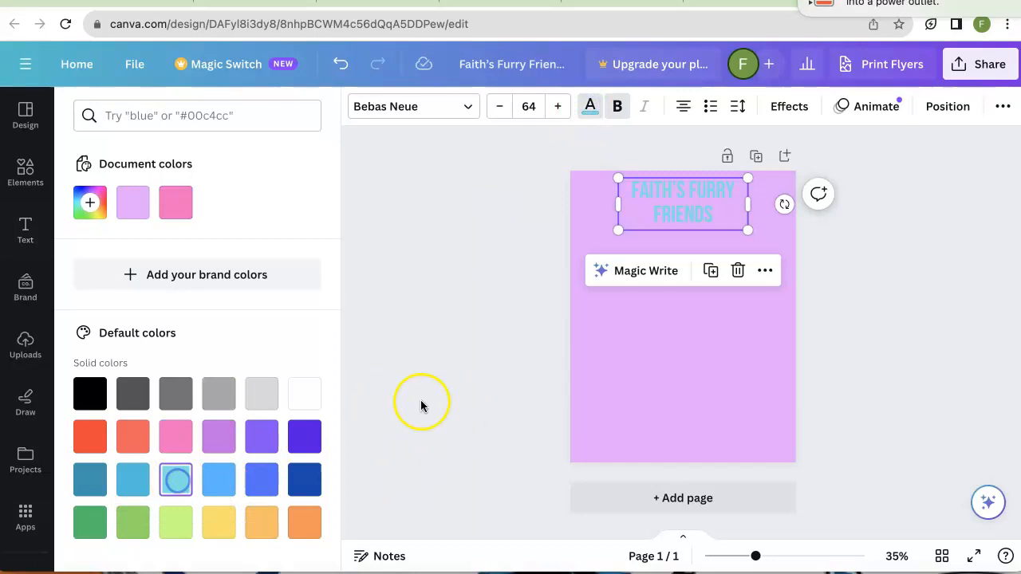
{"action": "left_click", "coordinate": [420, 400]}
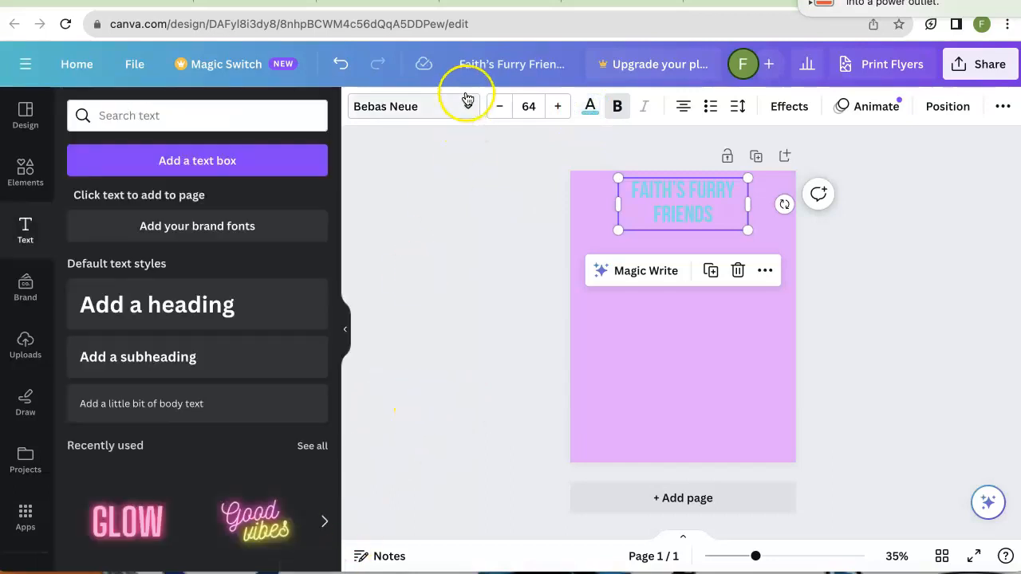
Set the heading's text color to light blue from the default solid colors
{"action": "left_click", "coordinate": [591, 106]}
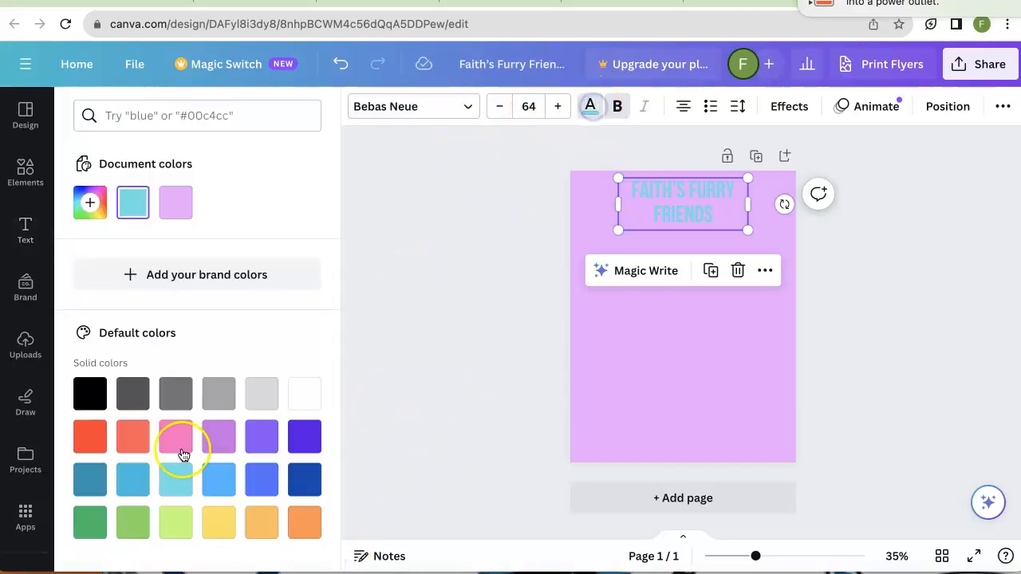
{"action": "left_click", "coordinate": [210, 484]}
{"action": "left_click", "coordinate": [470, 372]}
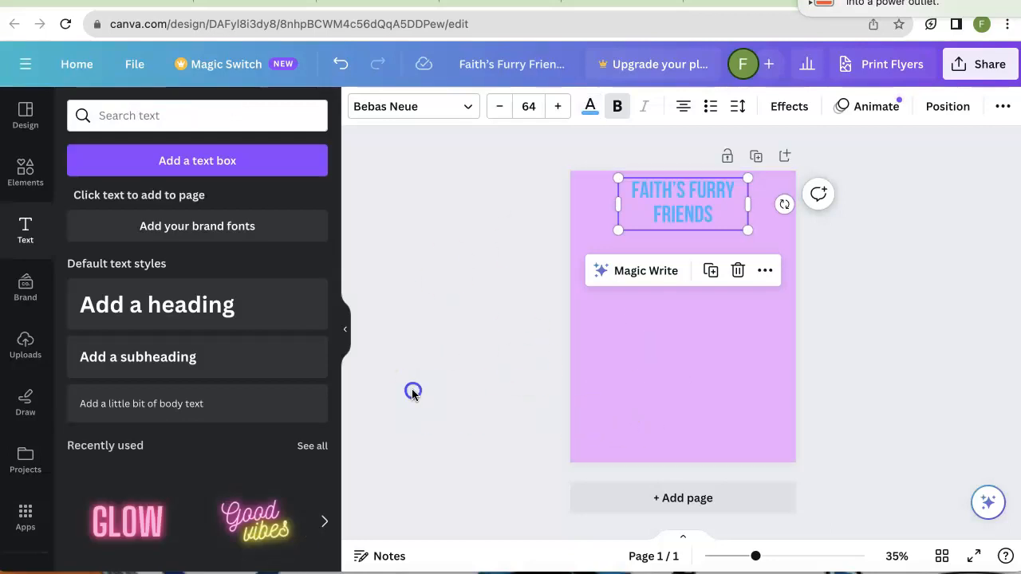
{"action": "left_click", "coordinate": [646, 308]}
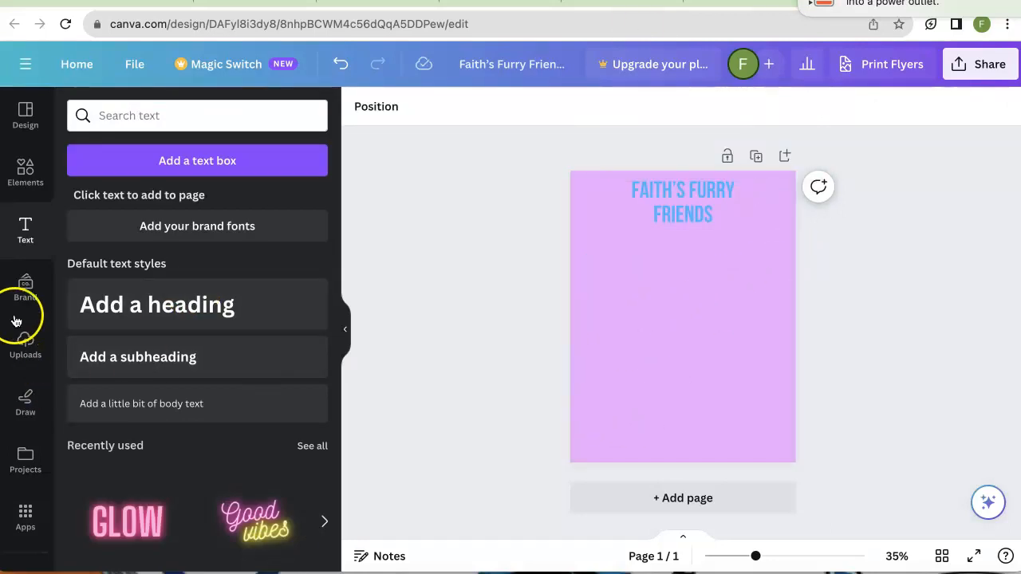
Try adding a body text box in the middle of the page, then clear its text and discard it
{"action": "left_click", "coordinate": [667, 333]}
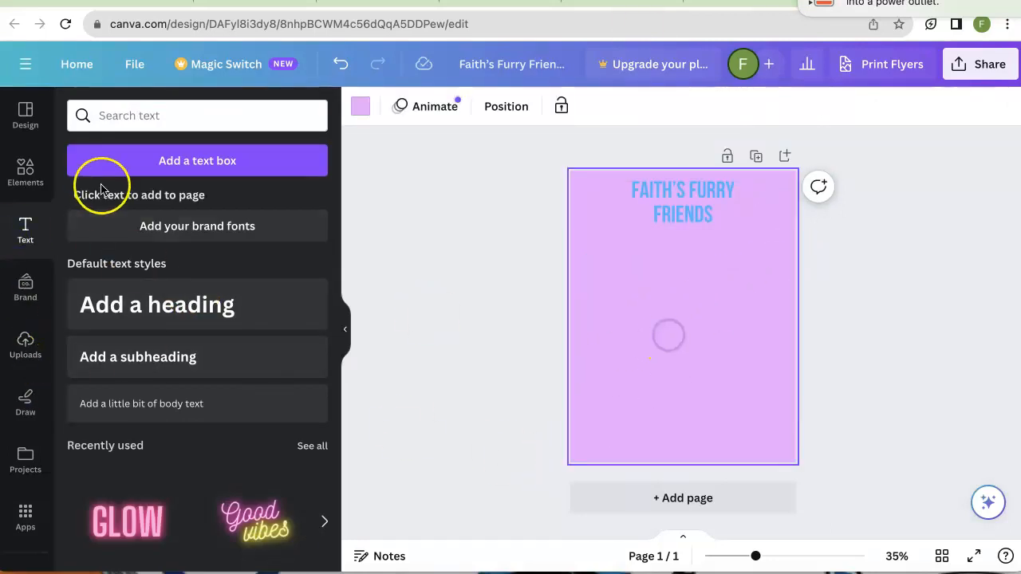
{"action": "left_click", "coordinate": [141, 404]}
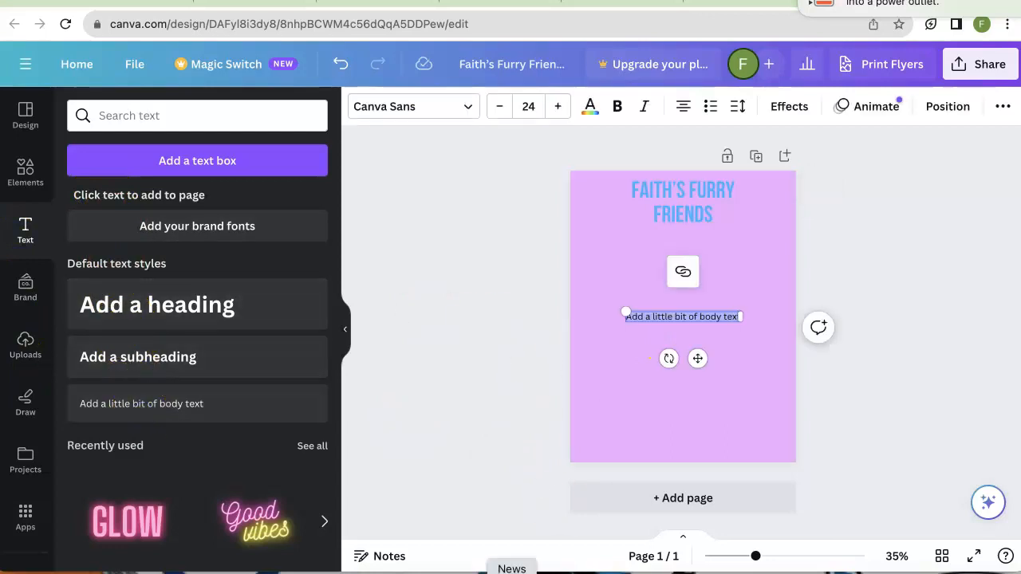
{"action": "key", "text": "BackSpace"}
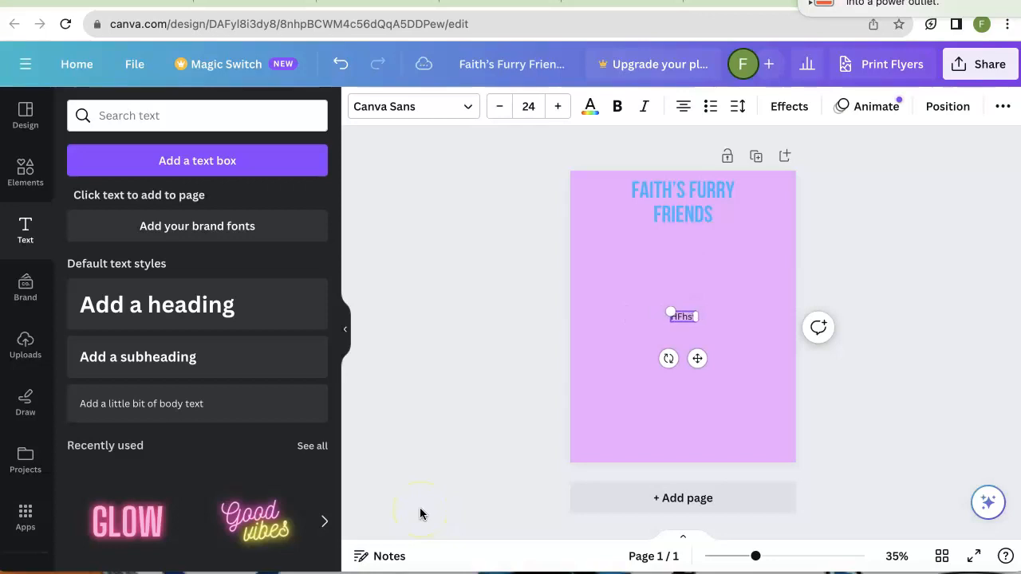
{"action": "left_click", "coordinate": [604, 314]}
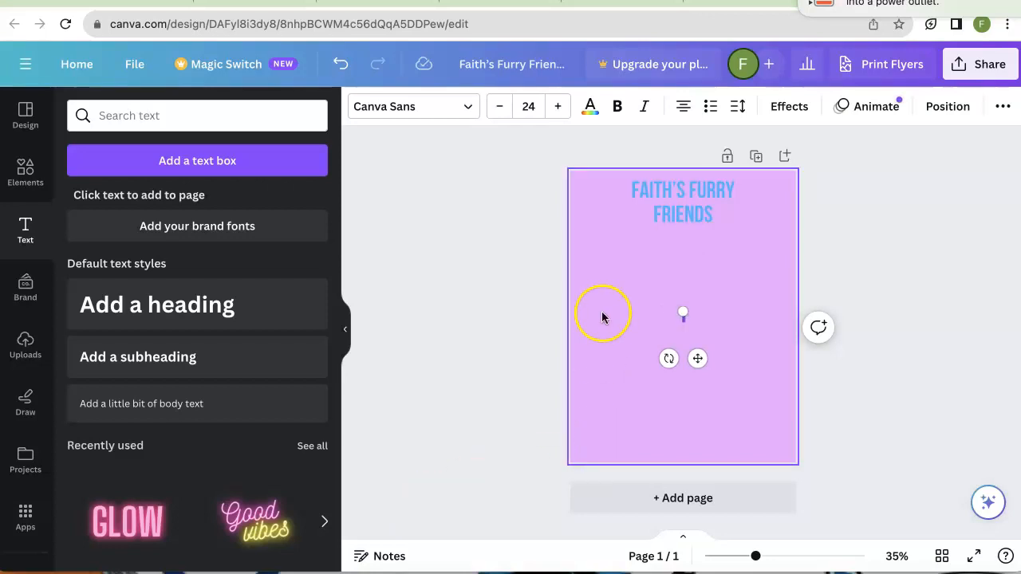
Add the recently used sitting puppy graphic, shrink it and place it to the left of the heading
{"action": "left_click", "coordinate": [25, 253]}
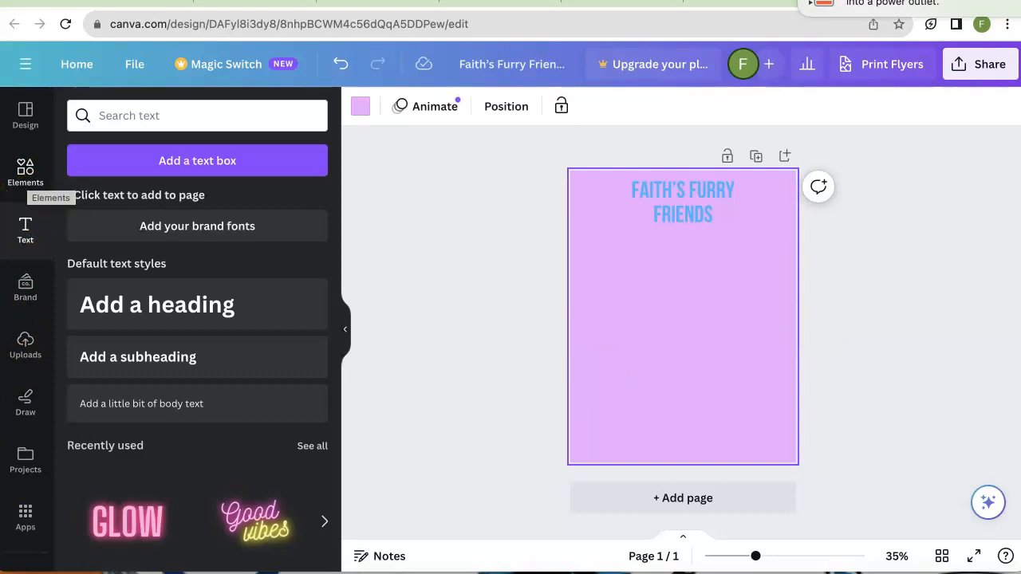
{"action": "left_click", "coordinate": [26, 179]}
{"action": "left_click", "coordinate": [169, 255]}
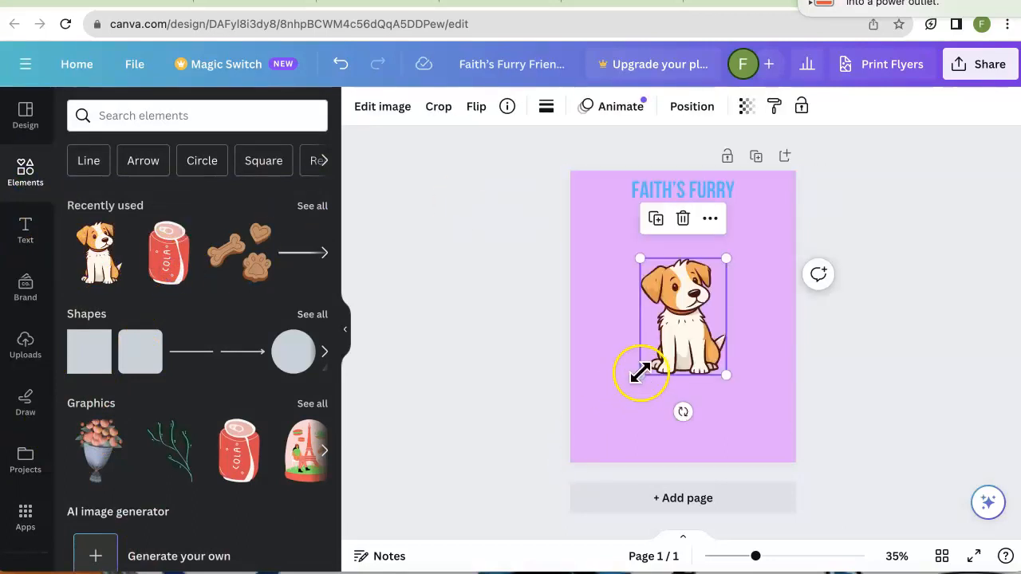
{"action": "left_click_drag", "start_coordinate": [638, 378], "coordinate": [599, 233]}
{"action": "left_click", "coordinate": [650, 337]}
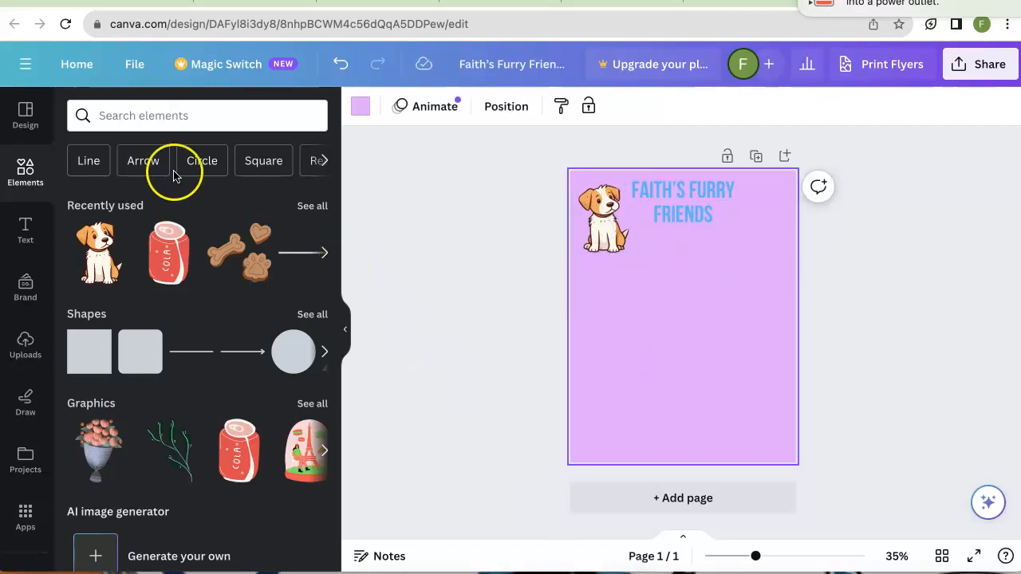
Search the elements for "dog" and limit the results to graphics
{"action": "left_click", "coordinate": [183, 119]}
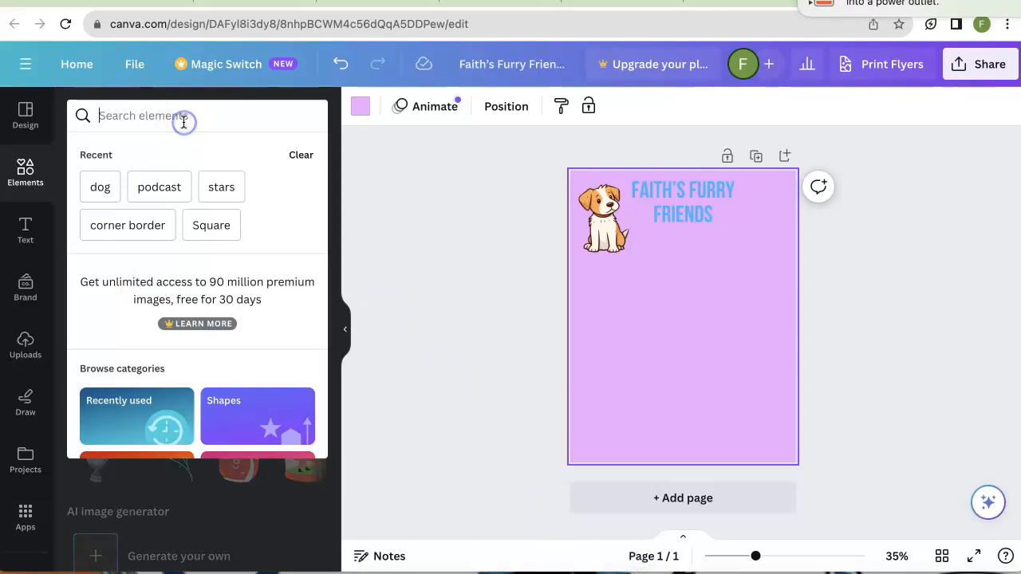
{"action": "type", "text": "dog"}
{"action": "left_click", "coordinate": [139, 209]}
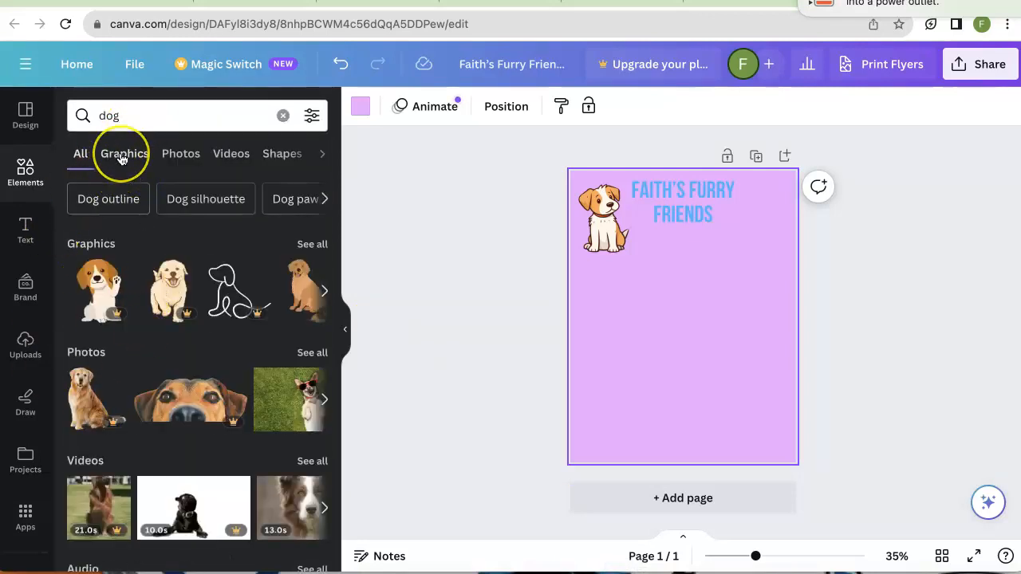
{"action": "left_click", "coordinate": [121, 157]}
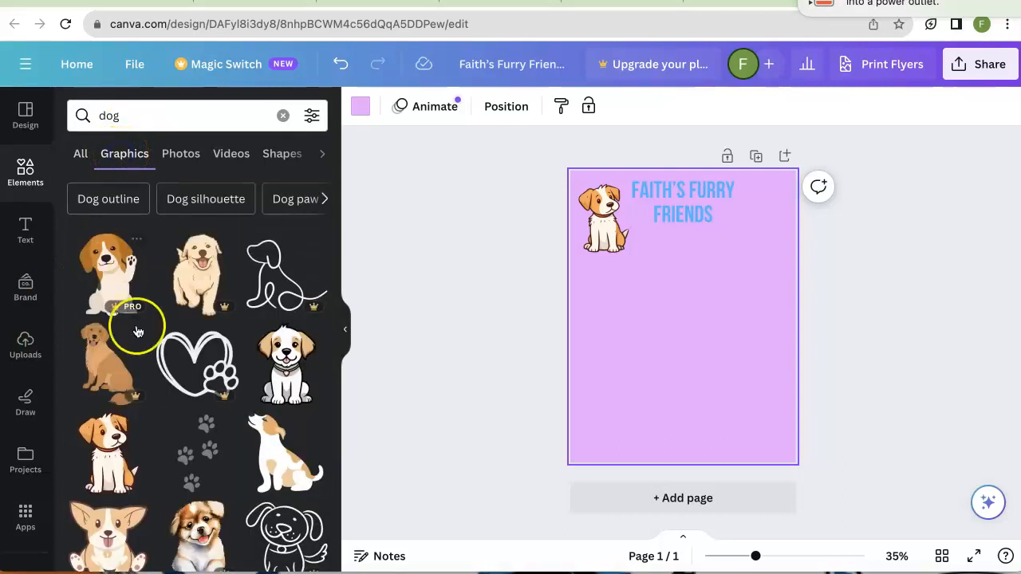
Add the dog treats graphic, shrink it to about 2.5 wide by 2.4 high and place it to the right of the heading
{"action": "scroll", "coordinate": [142, 464], "scroll_direction": "down", "scroll_amount": 5}
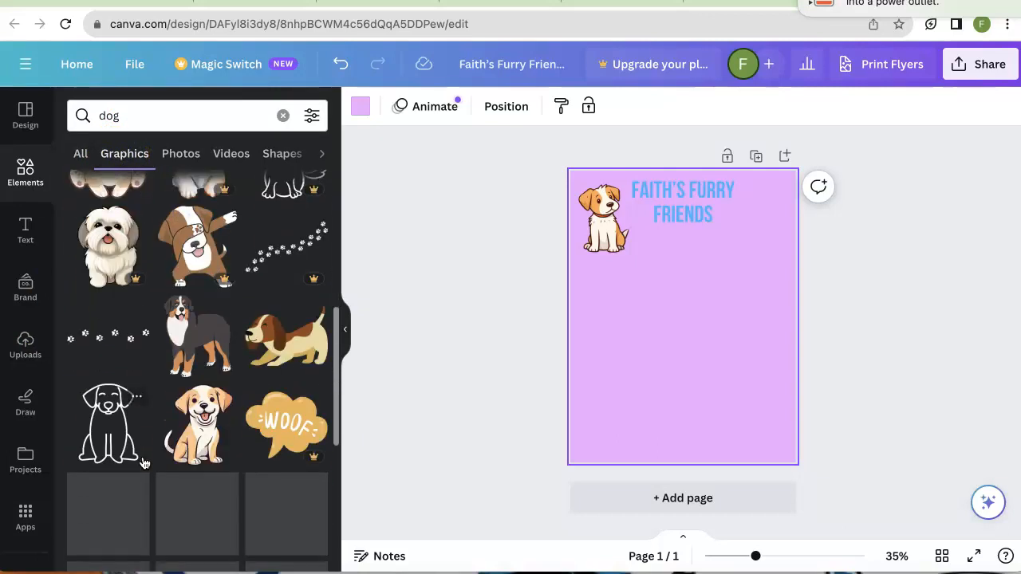
{"action": "scroll", "coordinate": [142, 447], "scroll_direction": "down", "scroll_amount": 1}
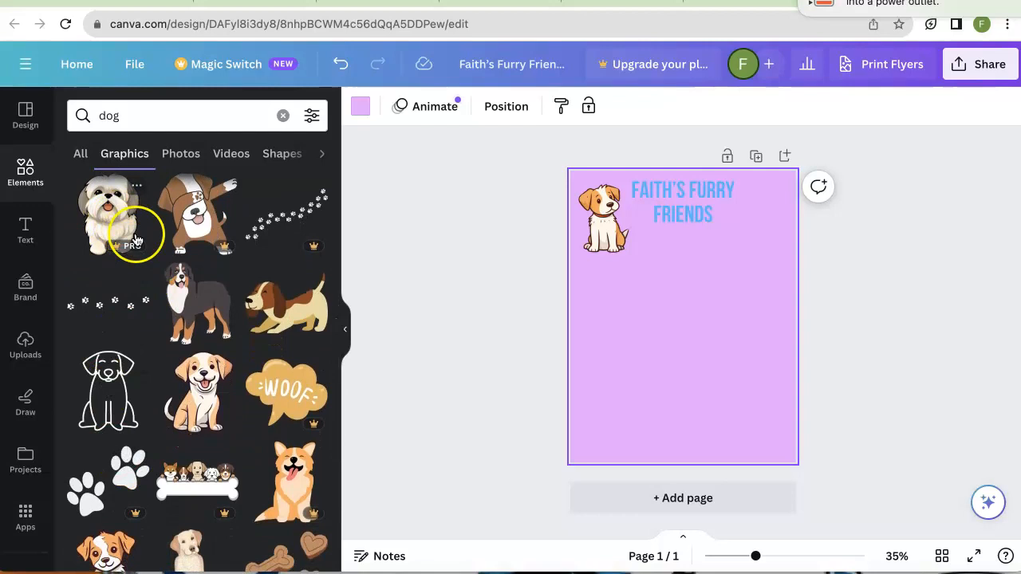
{"action": "scroll", "coordinate": [243, 321], "scroll_direction": "up", "scroll_amount": 3}
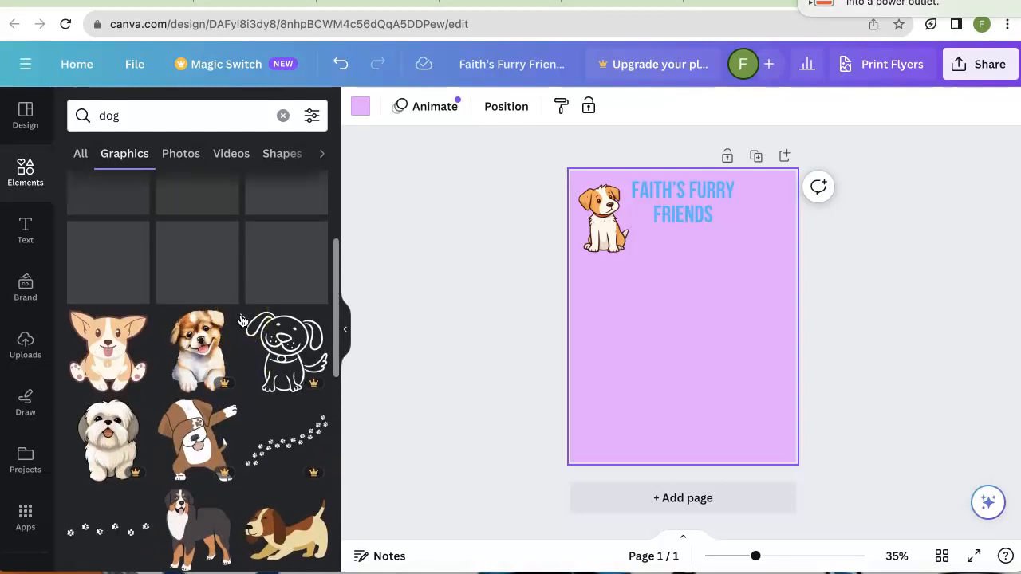
{"action": "scroll", "coordinate": [243, 321], "scroll_direction": "up", "scroll_amount": 3}
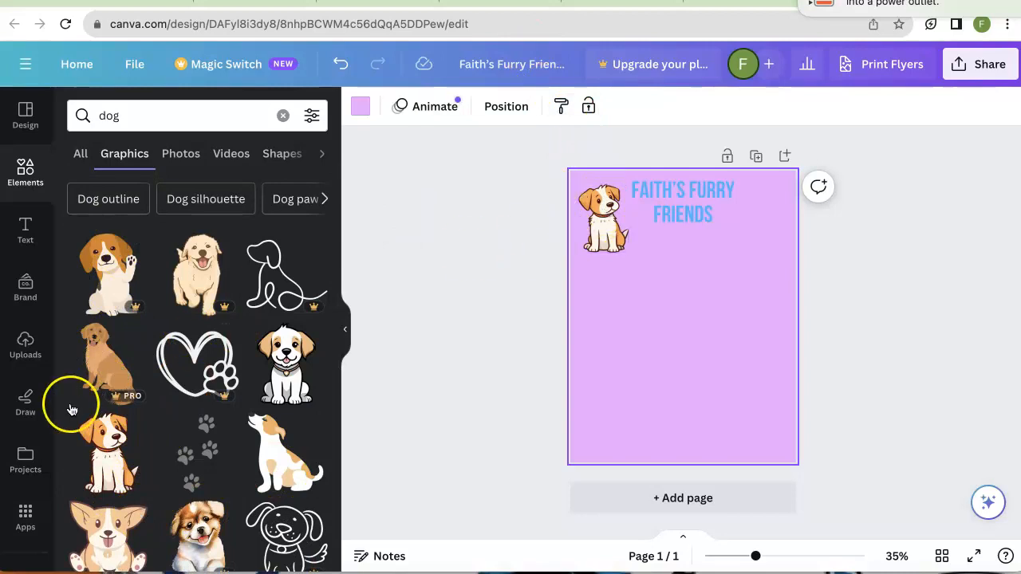
{"action": "scroll", "coordinate": [72, 407], "scroll_direction": "down", "scroll_amount": 6}
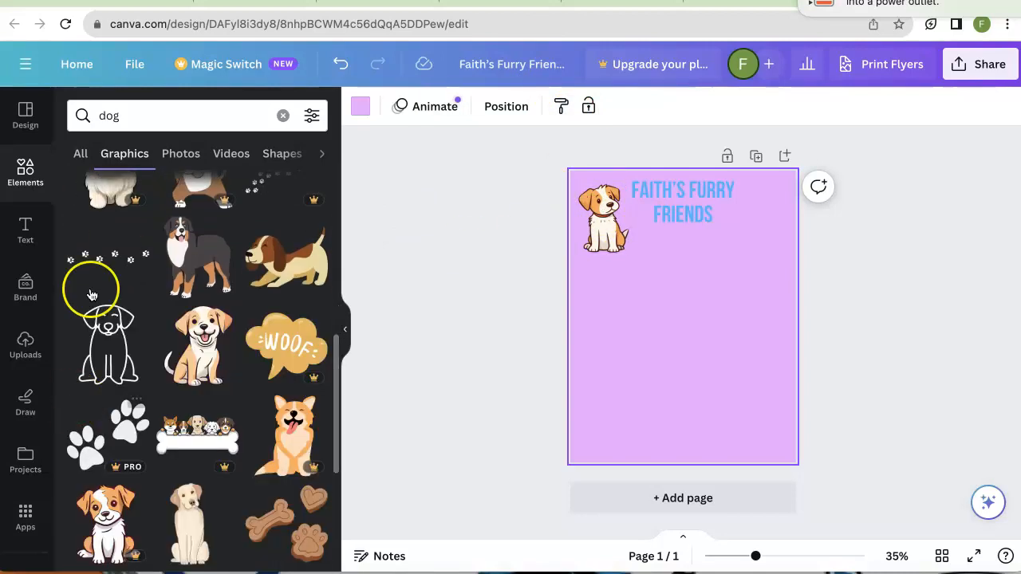
{"action": "left_click", "coordinate": [286, 522]}
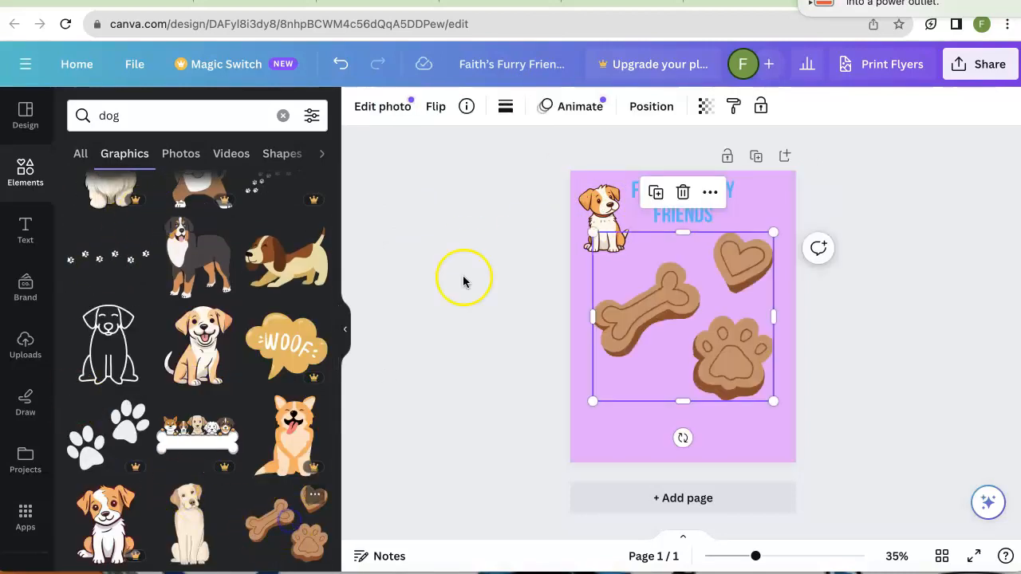
{"action": "left_click_drag", "start_coordinate": [592, 401], "coordinate": [704, 294]}
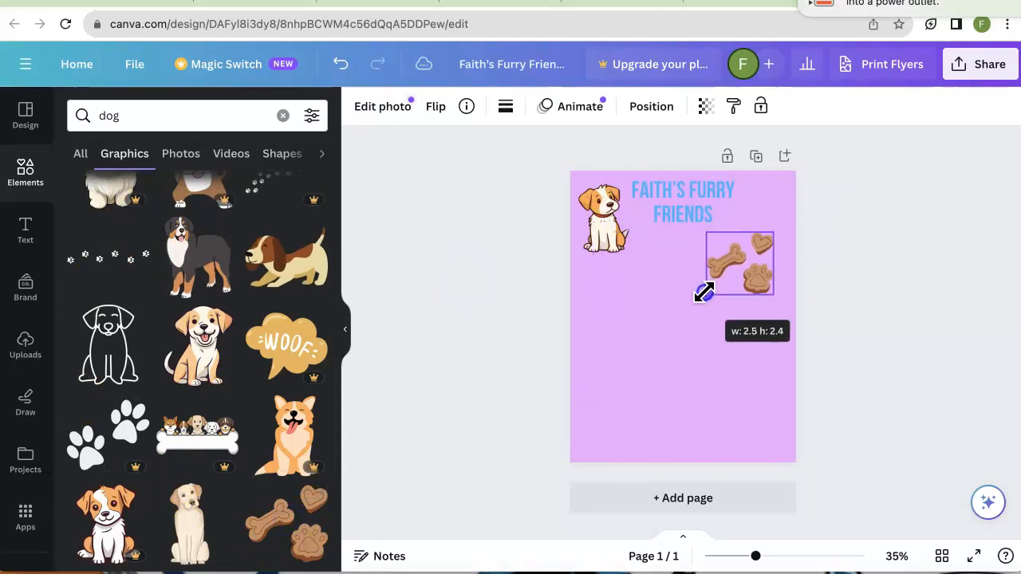
{"action": "left_click_drag", "start_coordinate": [759, 267], "coordinate": [768, 213]}
{"action": "left_click", "coordinate": [852, 445]}
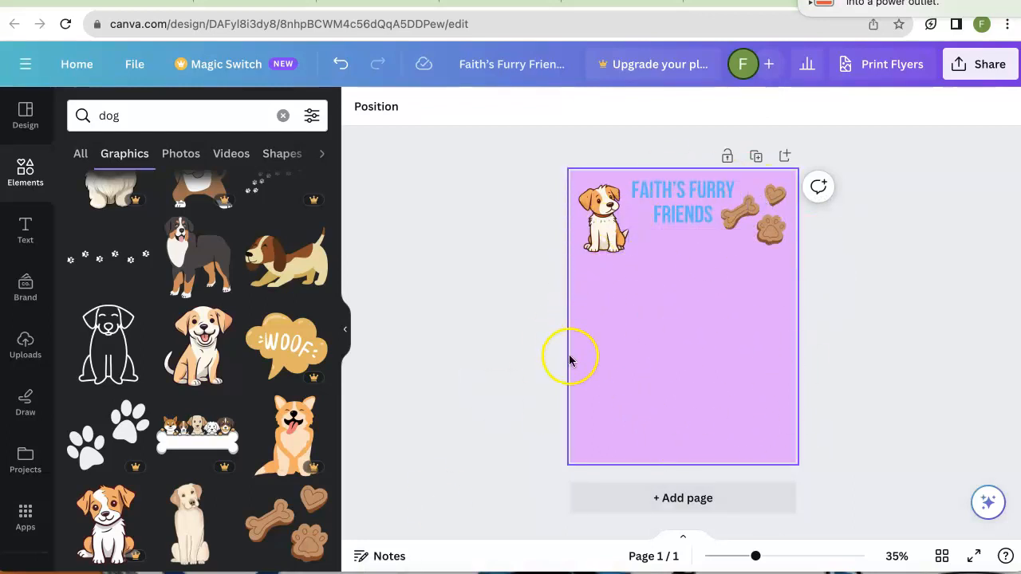
Insert the uploaded photo of the brown dog and center it on the page below the heading
{"action": "left_click", "coordinate": [26, 347]}
{"action": "left_click", "coordinate": [140, 265]}
{"action": "left_click_drag", "start_coordinate": [638, 363], "coordinate": [677, 361]}
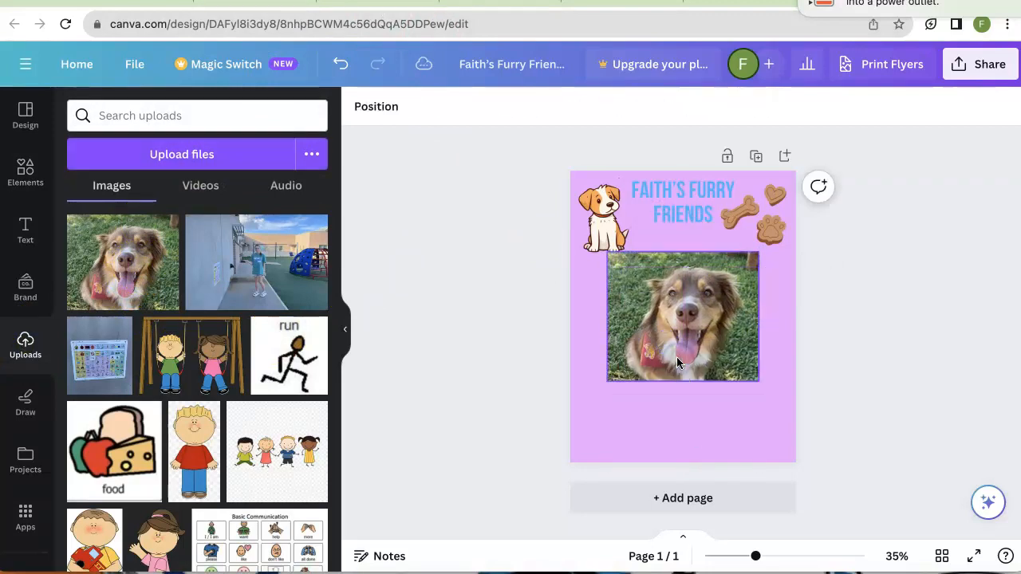
{"action": "left_click", "coordinate": [627, 379]}
Replace the puppy graphic with the dog photo by deleting the graphic and shrinking the photo into the flyer's upper-left corner
{"action": "left_click", "coordinate": [616, 200]}
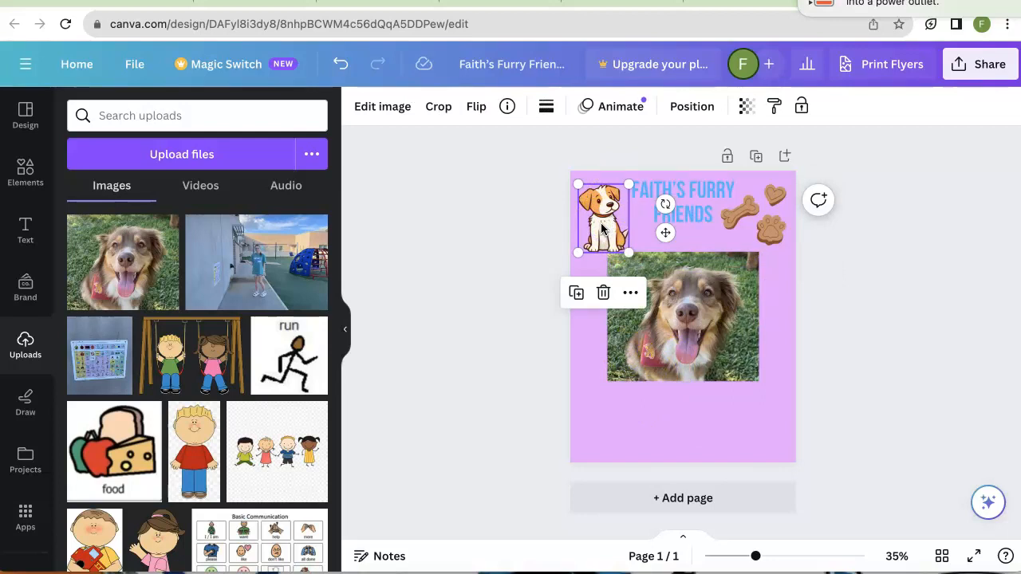
{"action": "key", "text": "Delete"}
{"action": "left_click", "coordinate": [618, 363]}
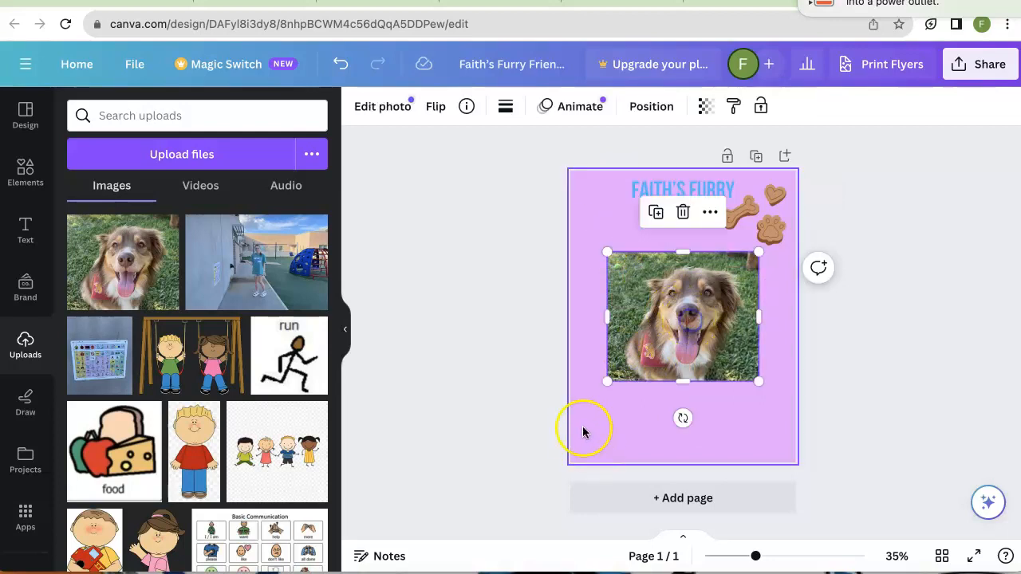
{"action": "left_click_drag", "start_coordinate": [612, 381], "coordinate": [684, 333]}
{"action": "left_click_drag", "start_coordinate": [721, 290], "coordinate": [619, 214]}
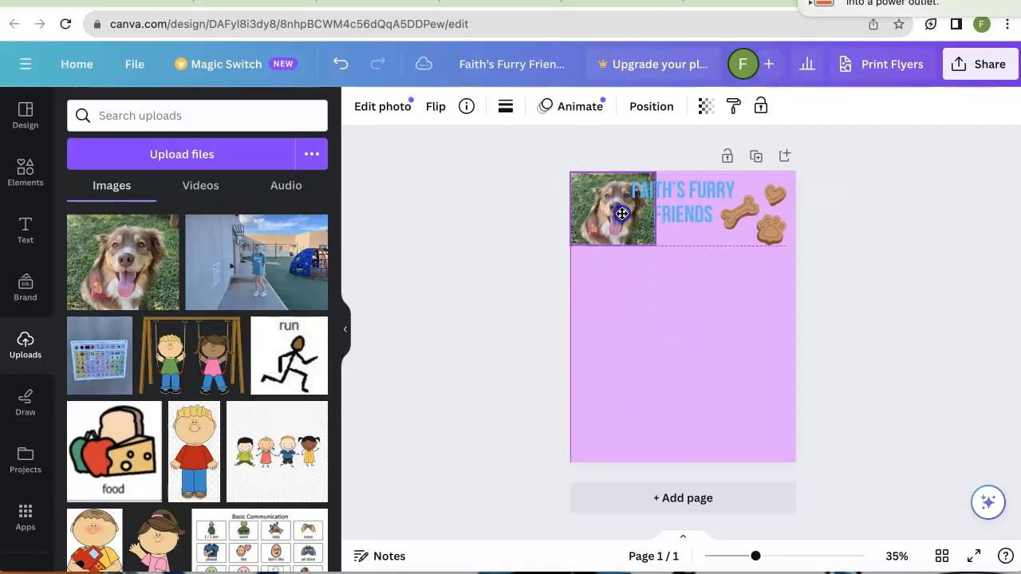
{"action": "left_click", "coordinate": [728, 383]}
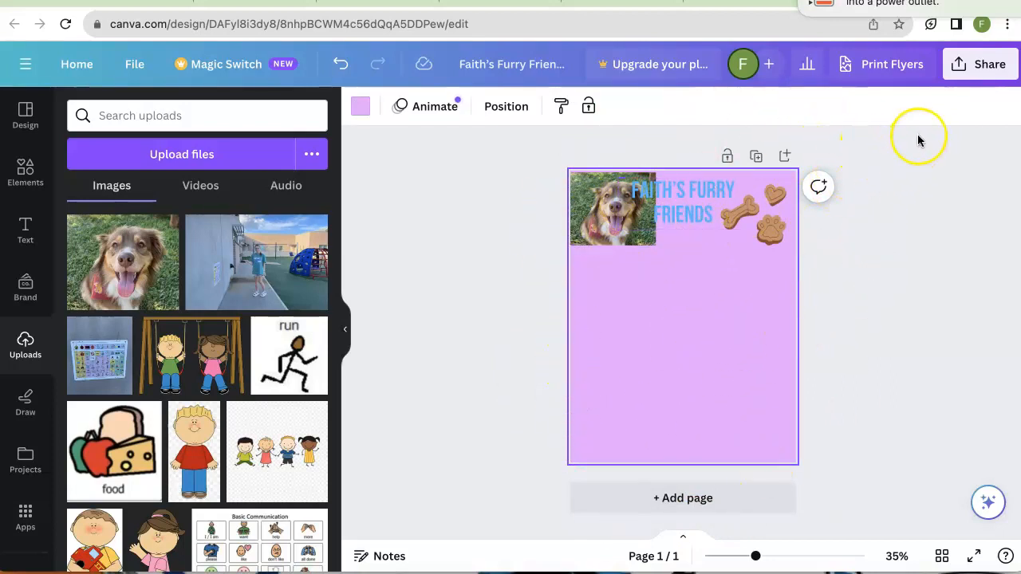
Review the flyer's sharing options and close them
{"action": "left_click", "coordinate": [977, 68]}
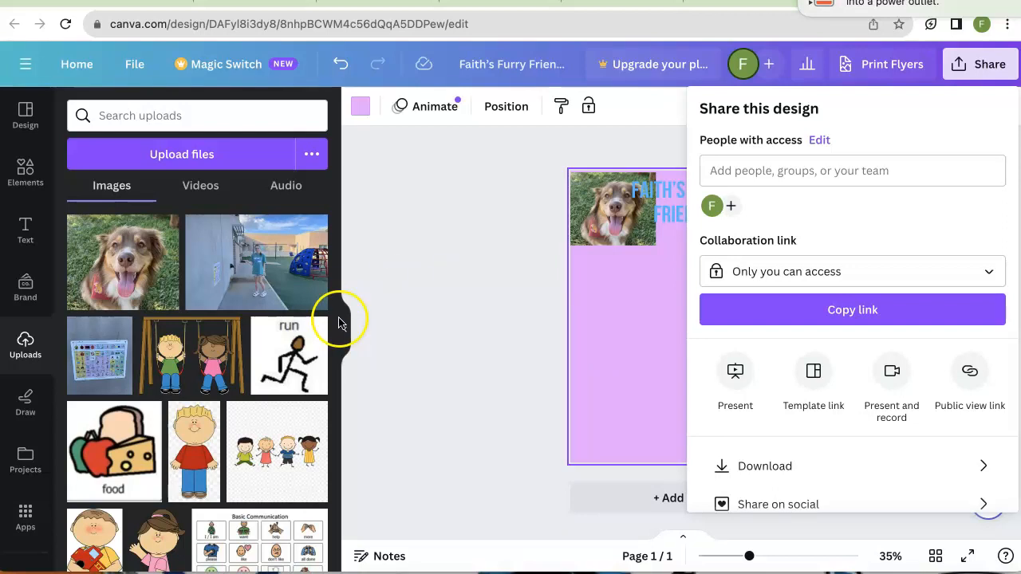
{"action": "left_click", "coordinate": [411, 343]}
{"action": "left_click", "coordinate": [355, 343]}
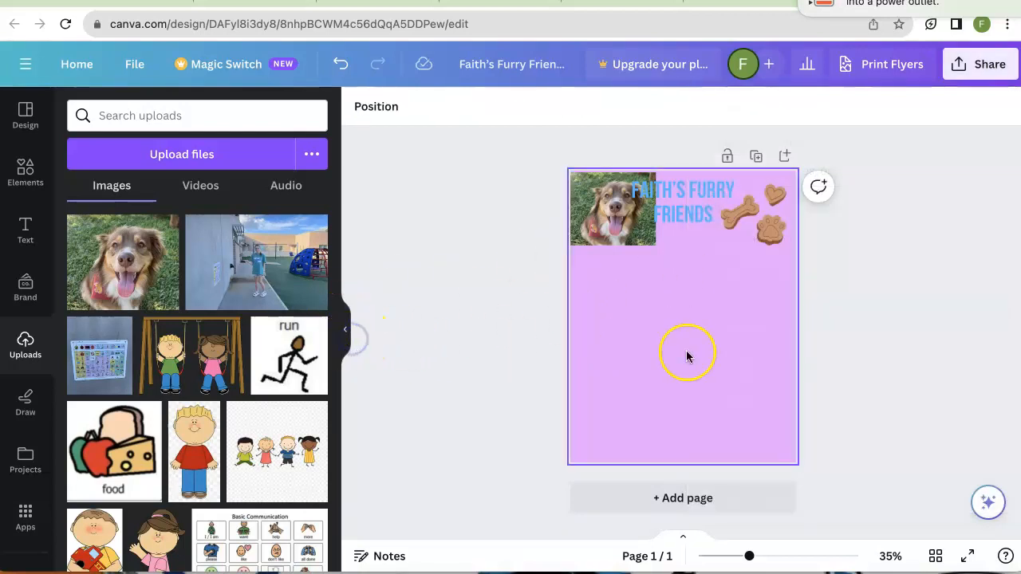
Look up people to give access to the flyer, clear the search and close the sharing options
{"action": "left_click", "coordinate": [964, 64]}
{"action": "left_click", "coordinate": [829, 170]}
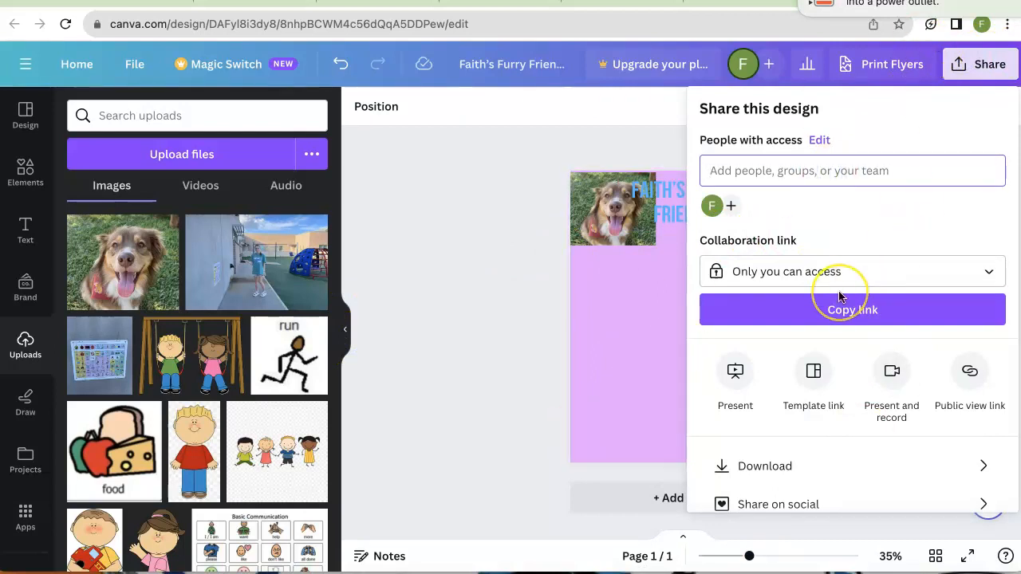
{"action": "type", "text": "ka"}
{"action": "key", "text": "BackSpace"}
{"action": "key", "text": "BackSpace"}
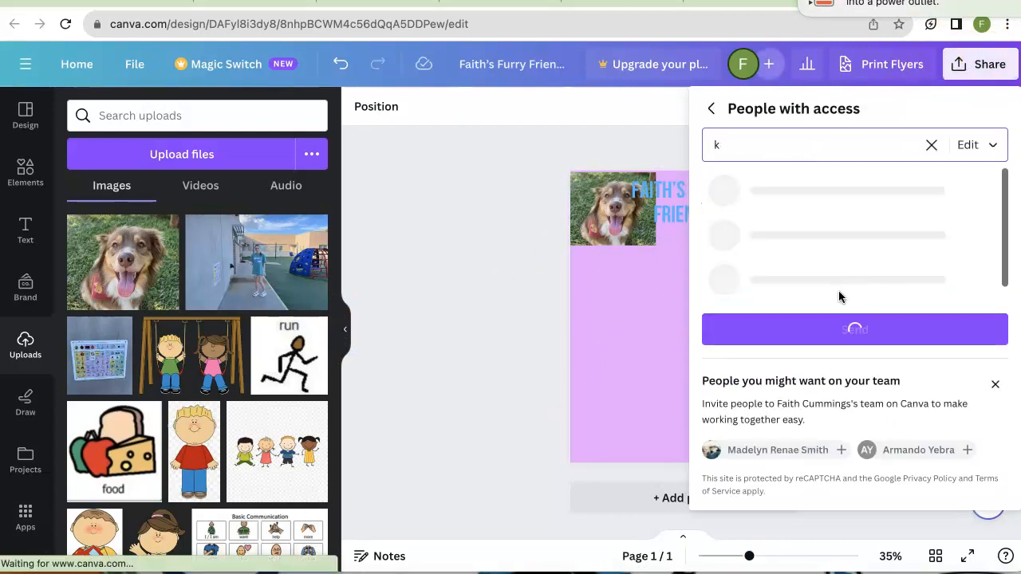
{"action": "type", "text": "wa"}
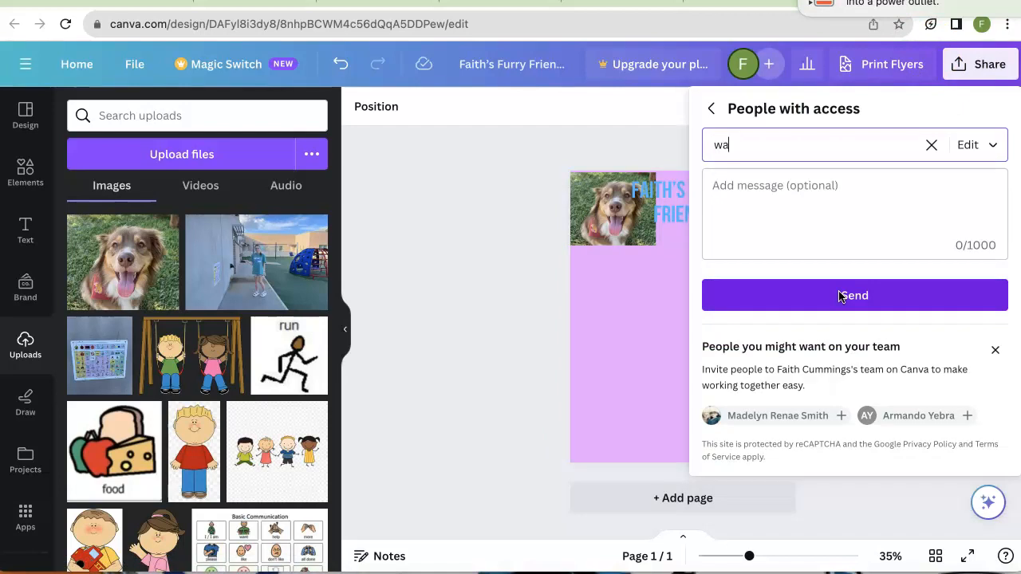
{"action": "key", "text": "BackSpace"}
{"action": "key", "text": "BackSpace"}
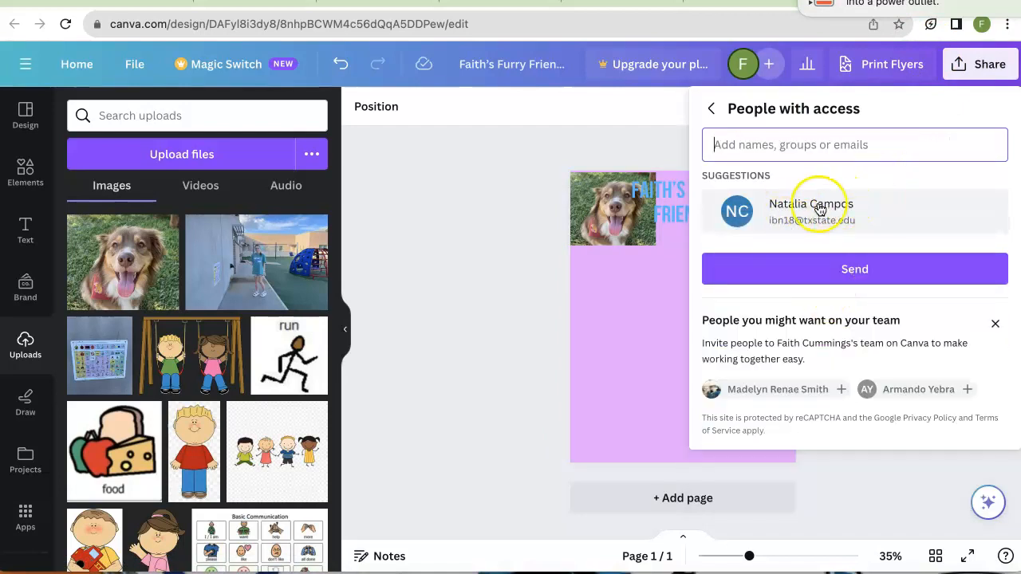
{"action": "left_click", "coordinate": [553, 445]}
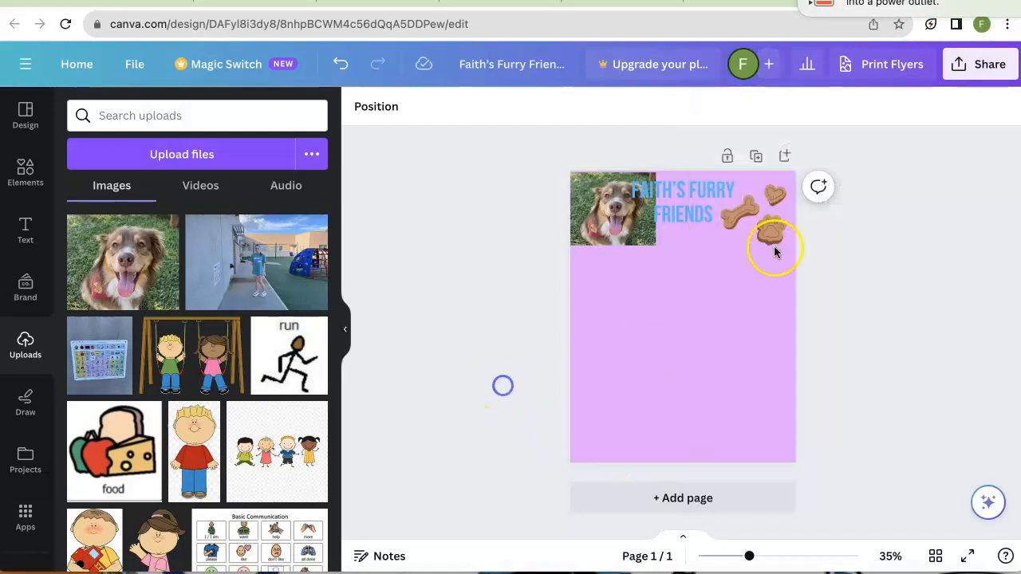
Review the access levels available for the flyer's collaboration link, keeping access limited to the owner
{"action": "left_click", "coordinate": [979, 64]}
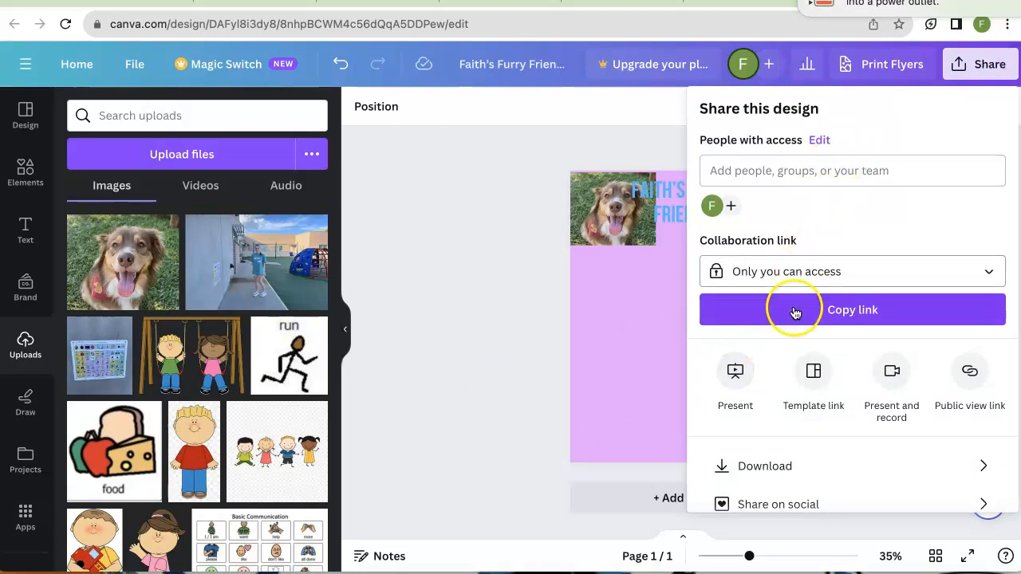
{"action": "left_click", "coordinate": [812, 272]}
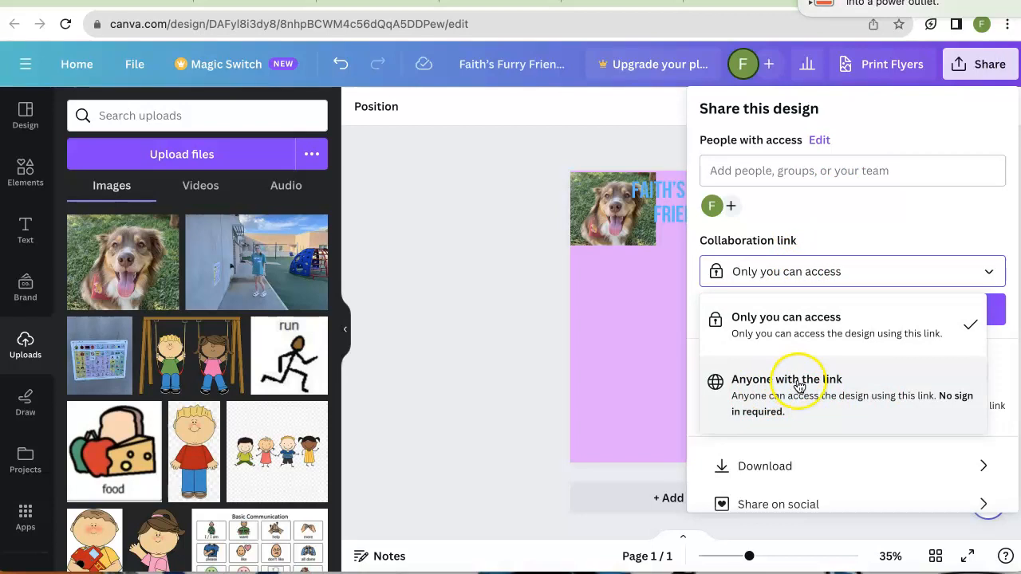
{"action": "left_click", "coordinate": [876, 226]}
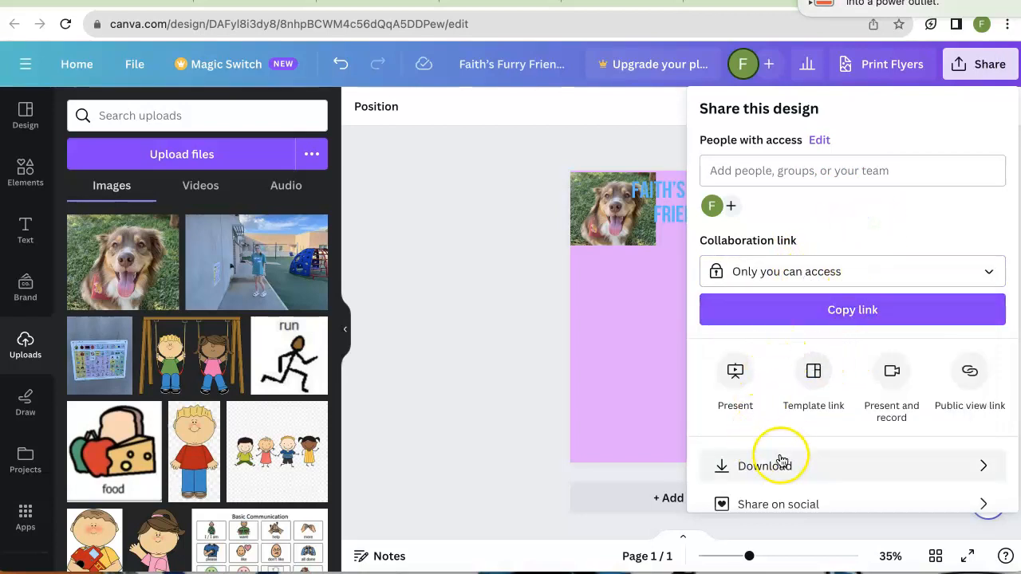
Download the flyer as a PDF Standard file
{"action": "scroll", "coordinate": [781, 452], "scroll_direction": "down", "scroll_amount": 1}
{"action": "scroll", "coordinate": [787, 447], "scroll_direction": "down", "scroll_amount": 1}
{"action": "left_click", "coordinate": [792, 378]}
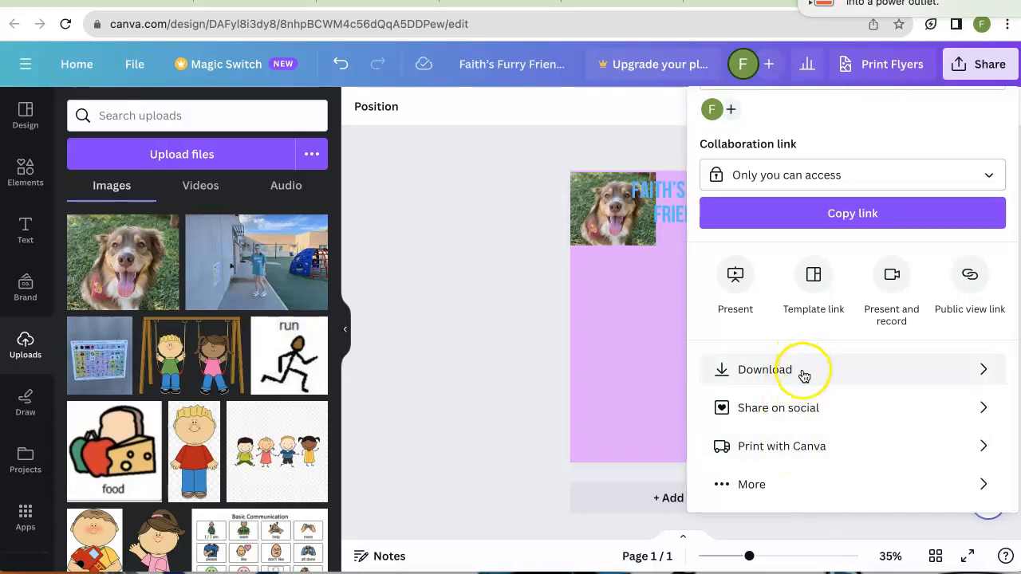
{"action": "left_click", "coordinate": [924, 171]}
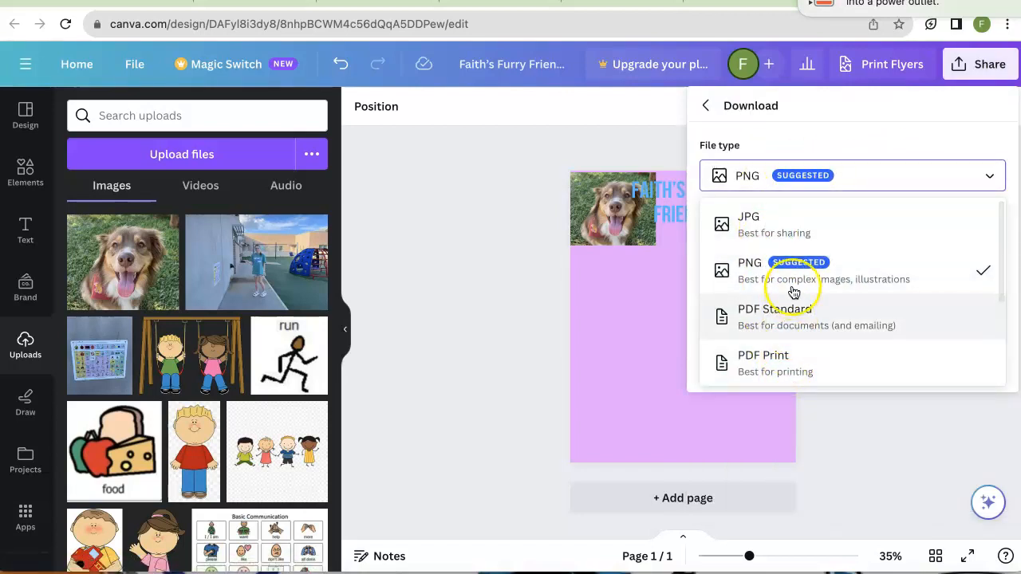
{"action": "left_click", "coordinate": [818, 318]}
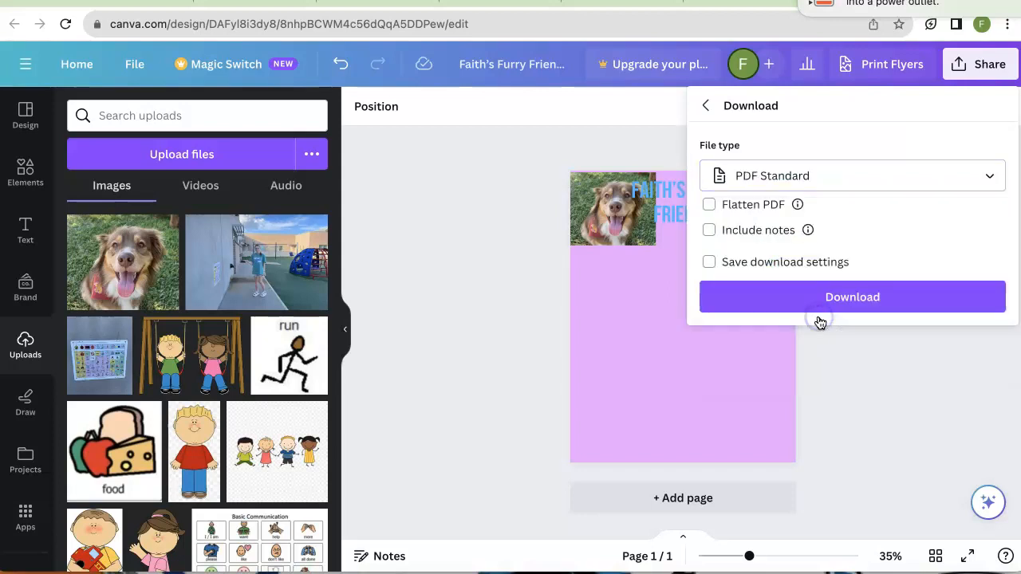
{"action": "left_click", "coordinate": [803, 292]}
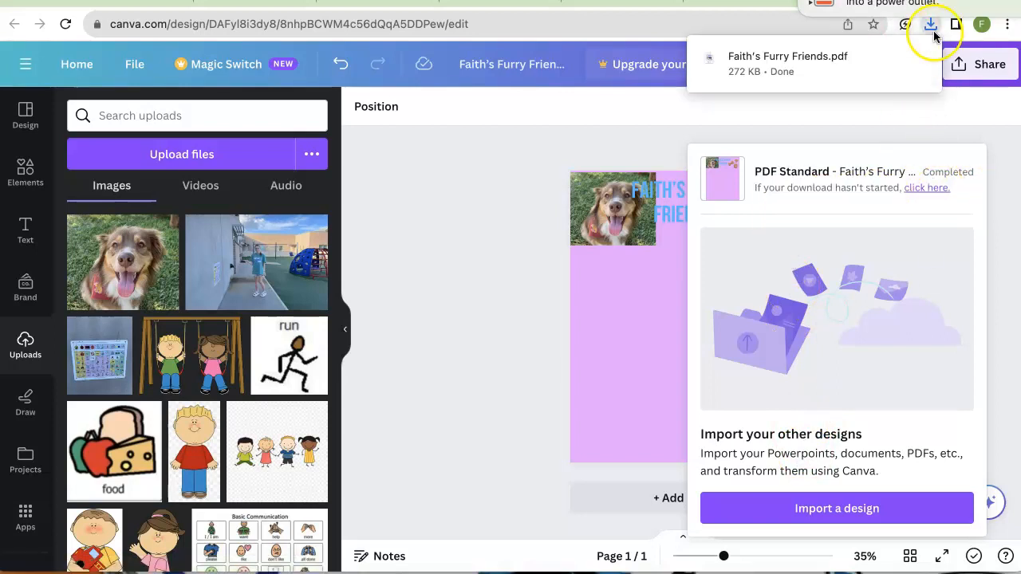
Locate the downloaded flyer PDF in its folder, open it to check the result, and close it and the folder
{"action": "left_click", "coordinate": [922, 70]}
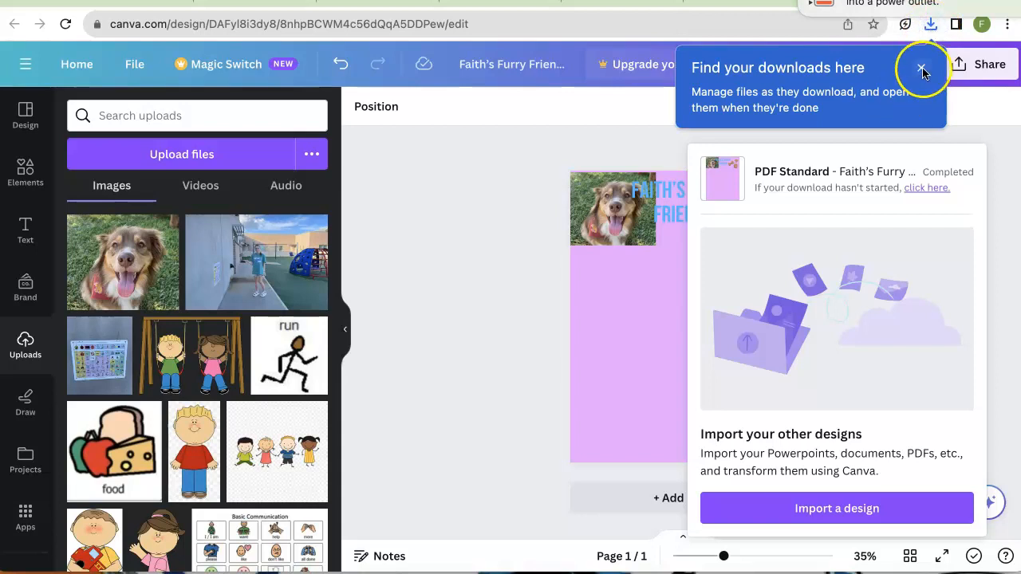
{"action": "left_click", "coordinate": [930, 28]}
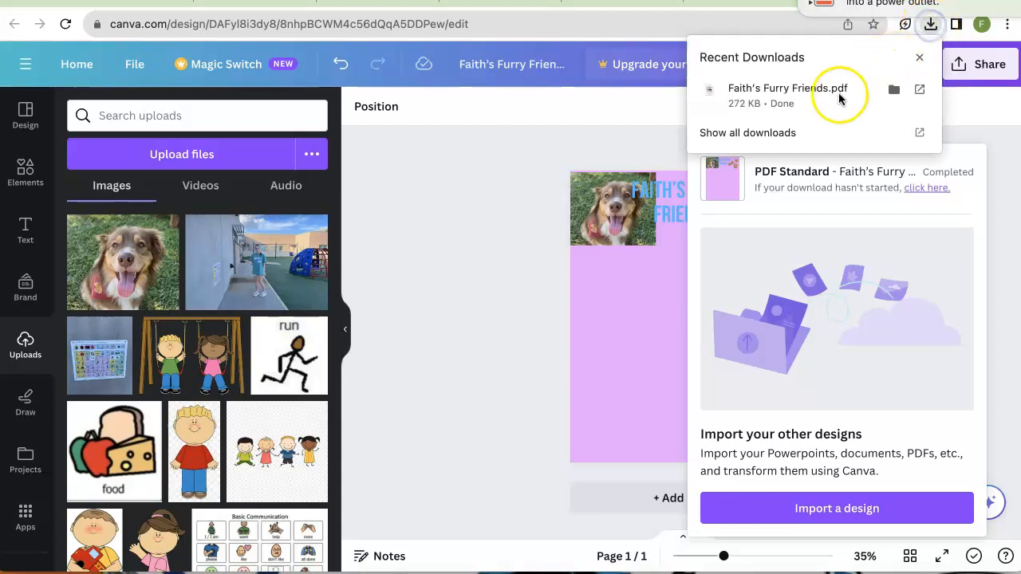
{"action": "left_click", "coordinate": [895, 90]}
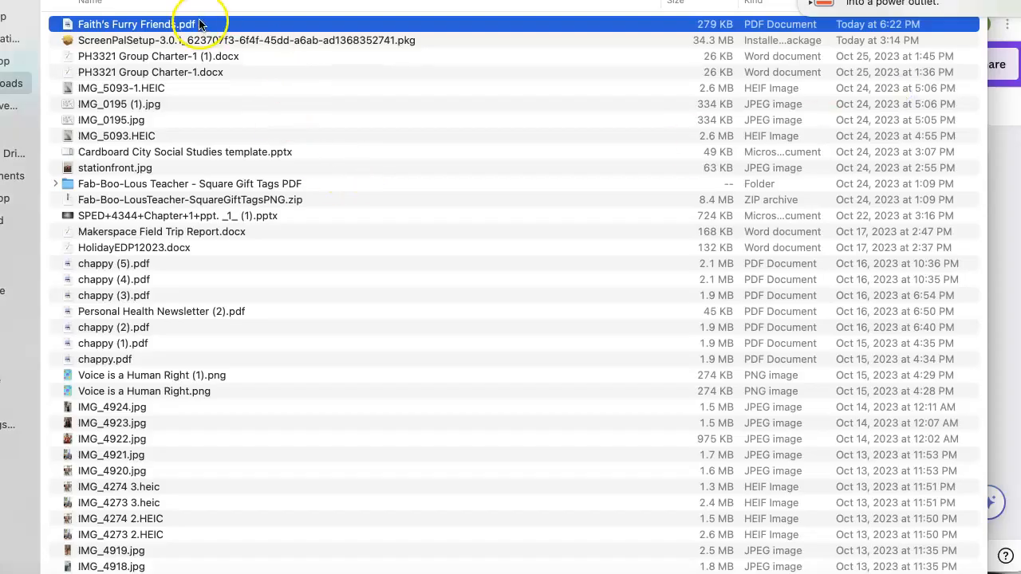
{"action": "double_click", "coordinate": [200, 29]}
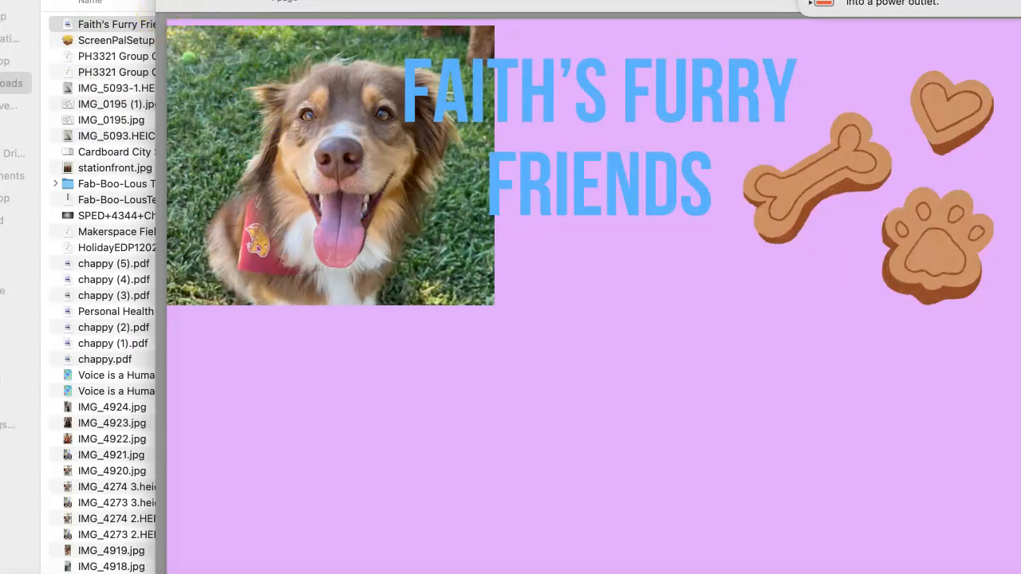
{"action": "left_click", "coordinate": [179, 3]}
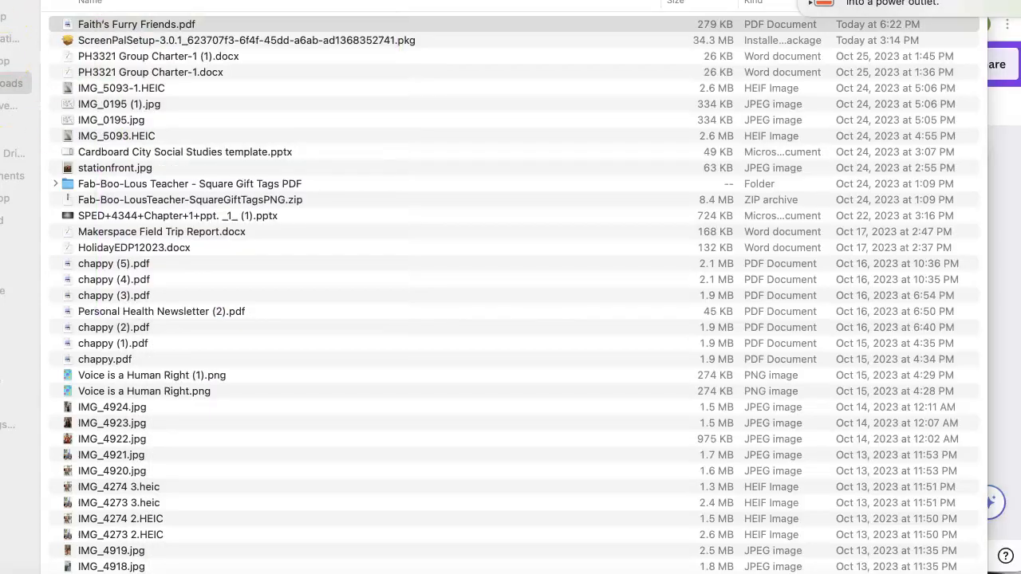
{"action": "key", "text": "super+w"}
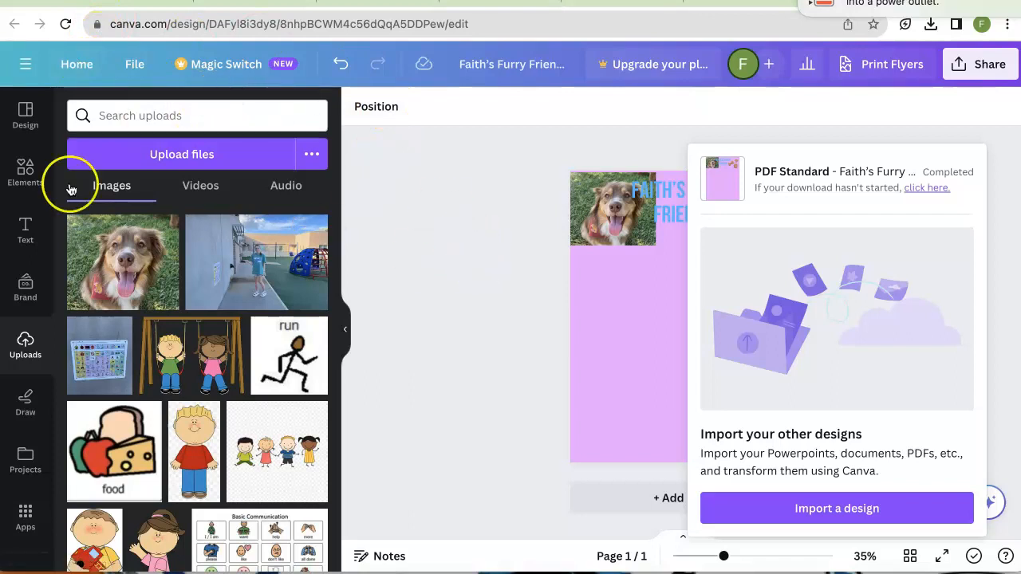
Leave the flyer editor for the Canva home page and look over the page
{"action": "left_click", "coordinate": [75, 64]}
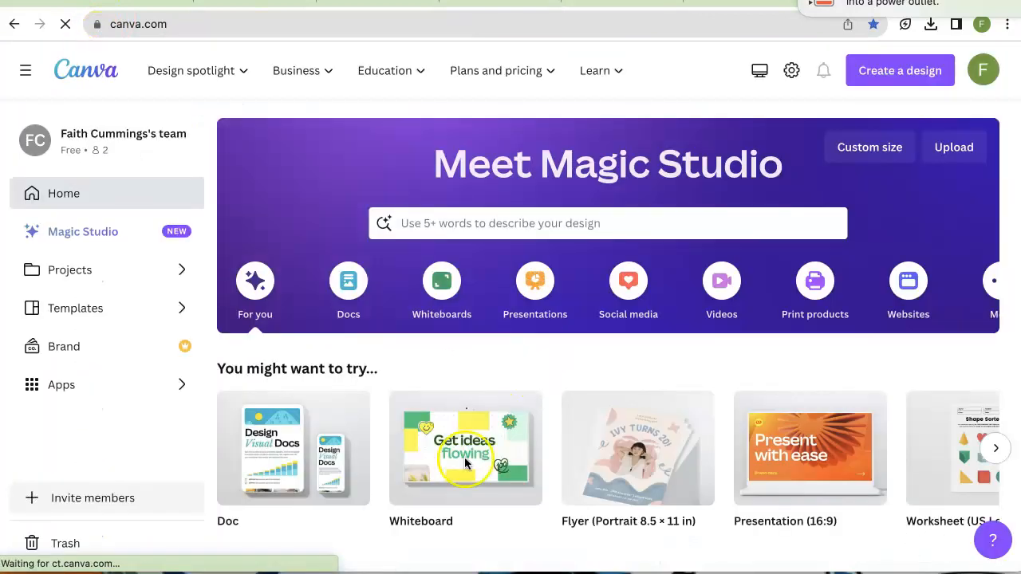
{"action": "scroll", "coordinate": [723, 428], "scroll_direction": "down", "scroll_amount": 3}
{"action": "scroll", "coordinate": [723, 429], "scroll_direction": "up", "scroll_amount": 3}
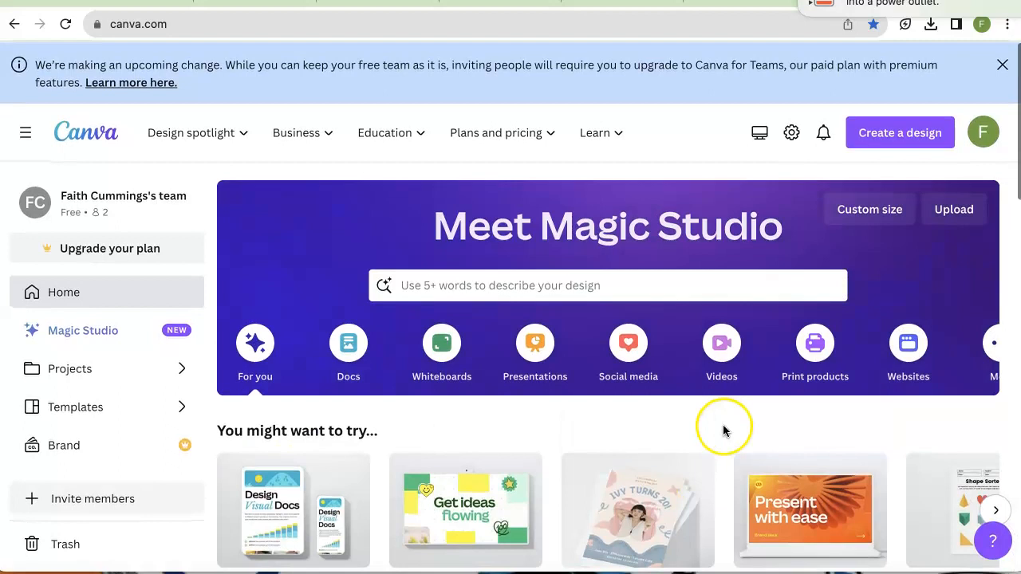